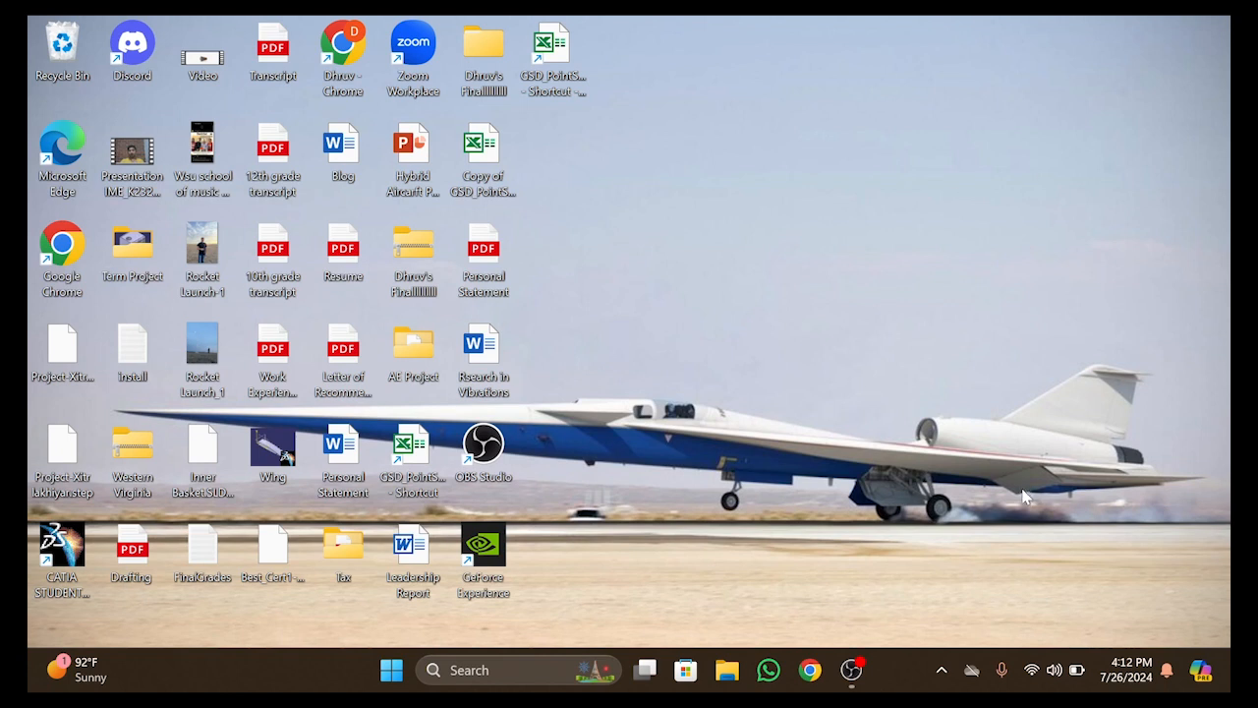
Switch to Chrome with the first browser profile and open airfoiltools.com
click(811, 670)
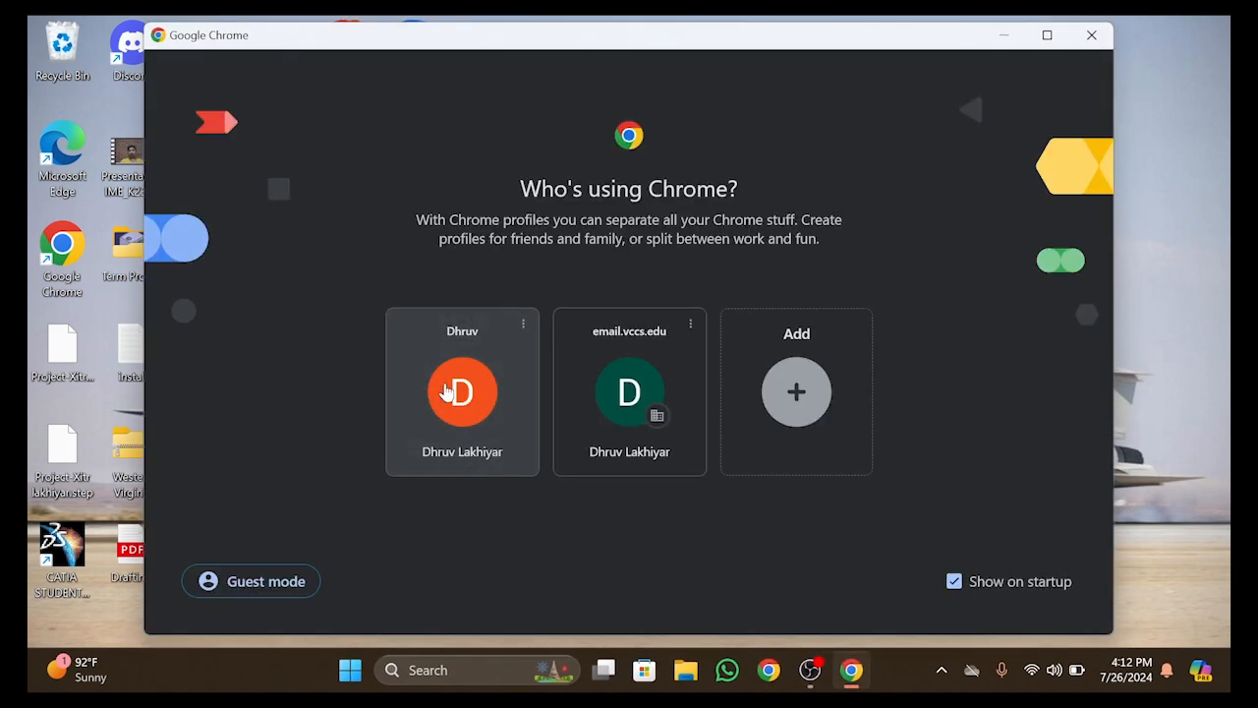
click(458, 398)
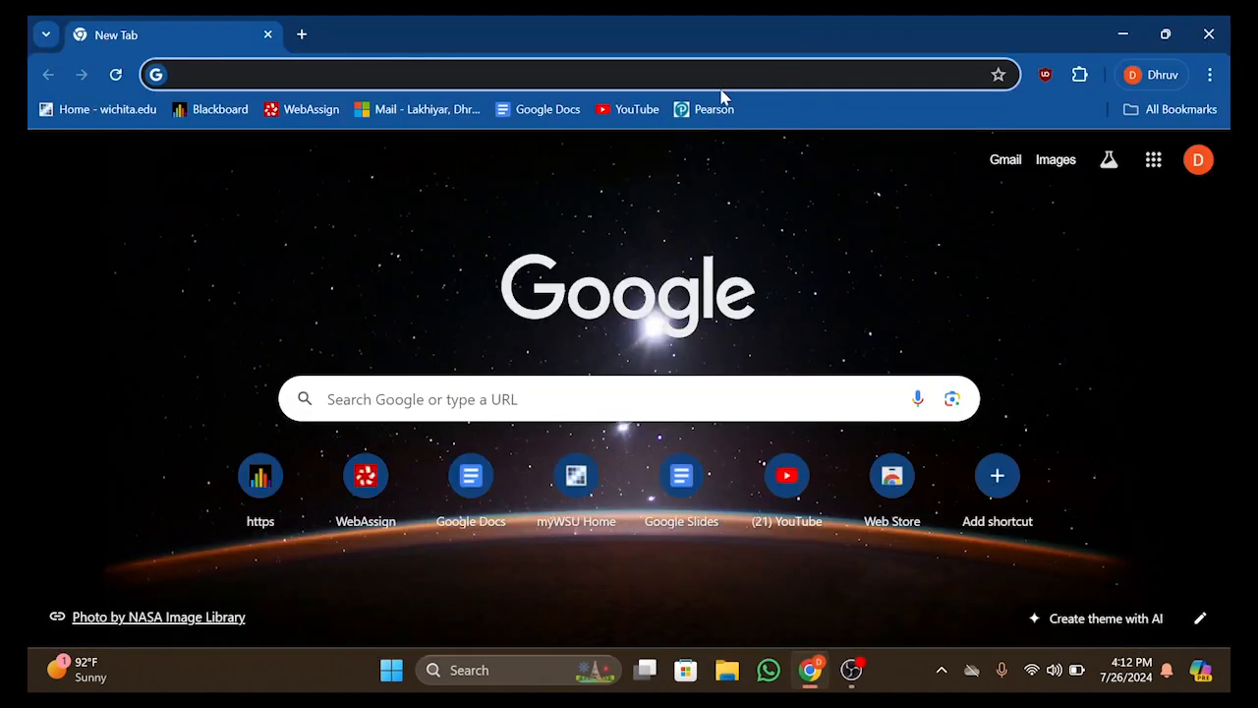
text(air)
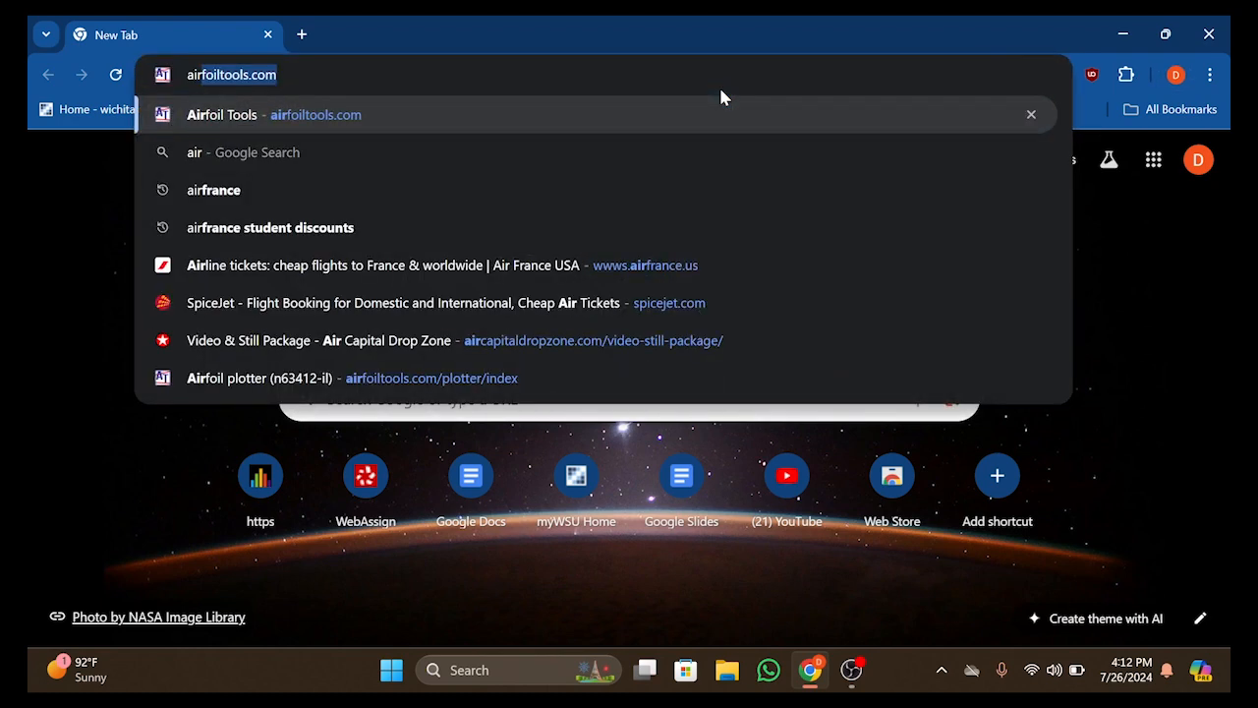
text(f)
key(Return)
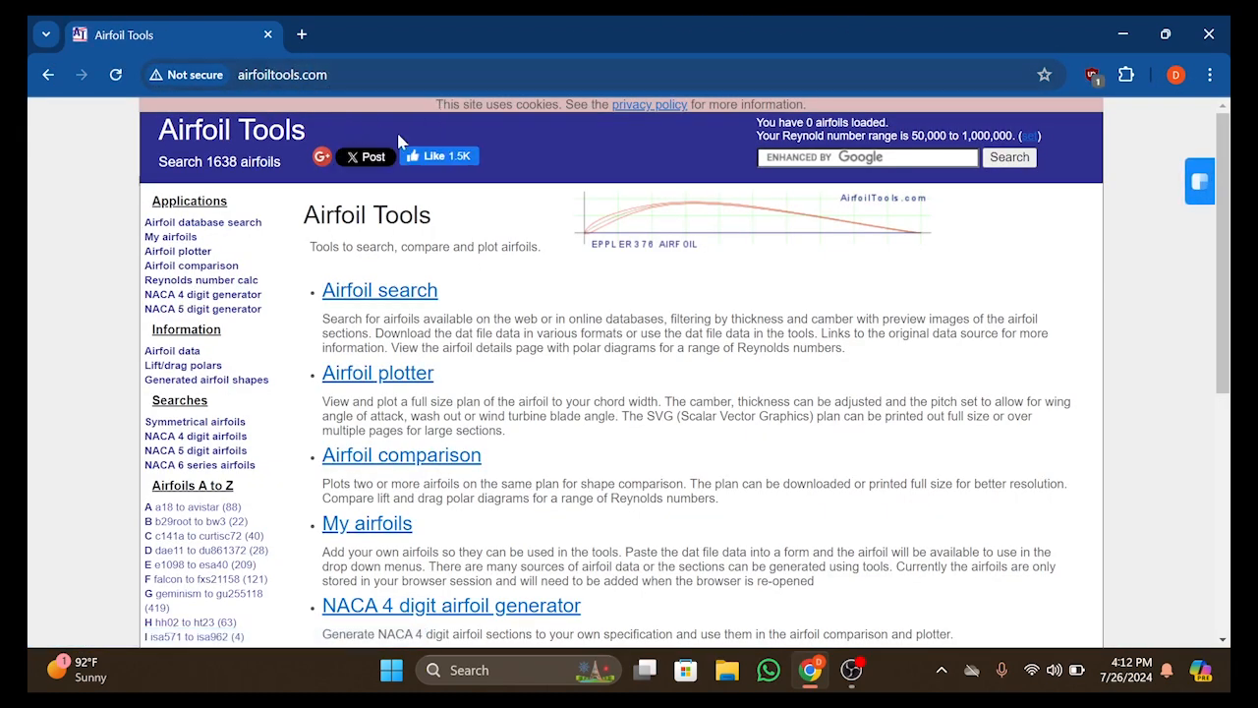
Open the NACA 4 digit airfoil generator and send the NACA 2412 airfoil to the airfoil plotter
scroll(418, 394, down, 2)
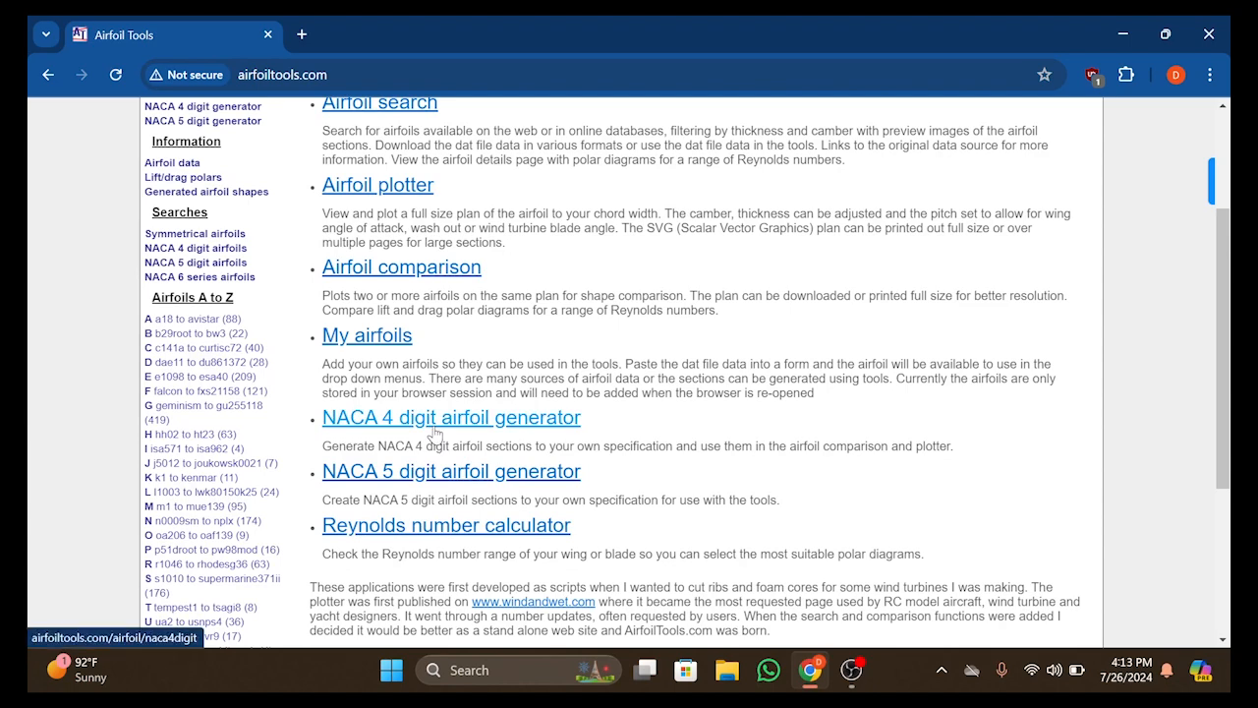
click(433, 421)
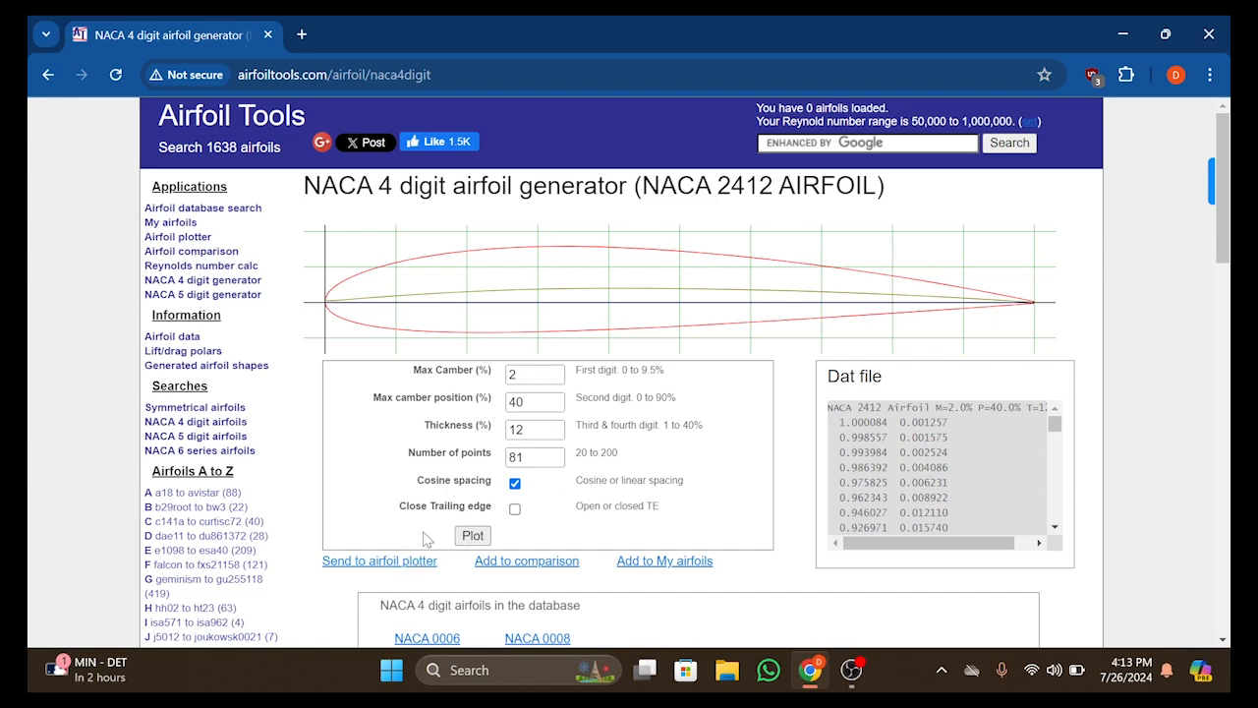
scroll(434, 526, down, 1)
click(382, 474)
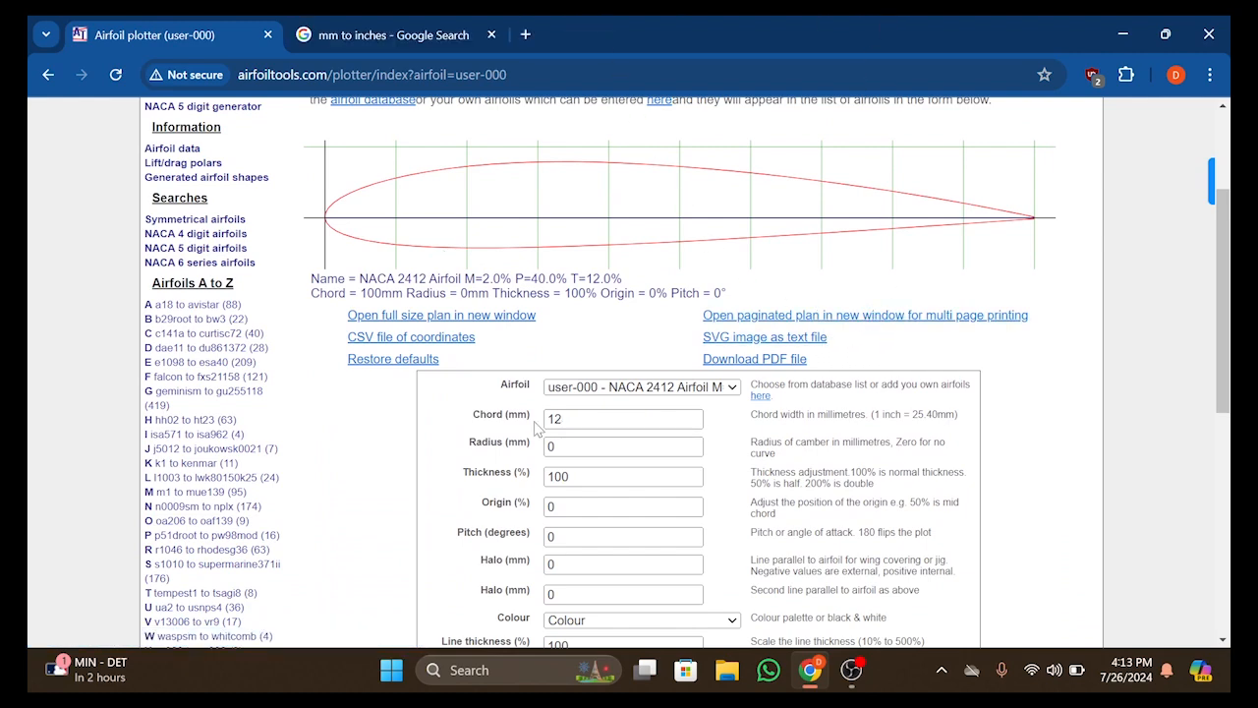
Set the airfoil's chord to 127 mm and replot it
scroll(706, 521, down, 2)
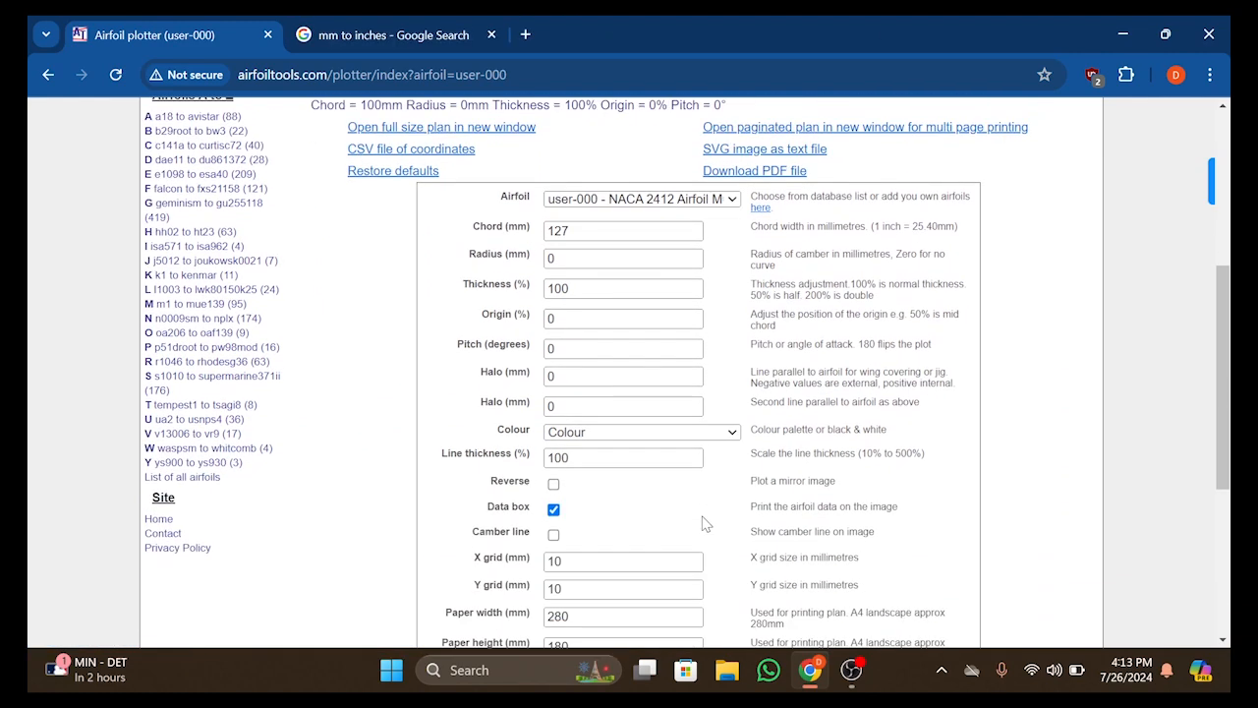
scroll(670, 437, down, 2)
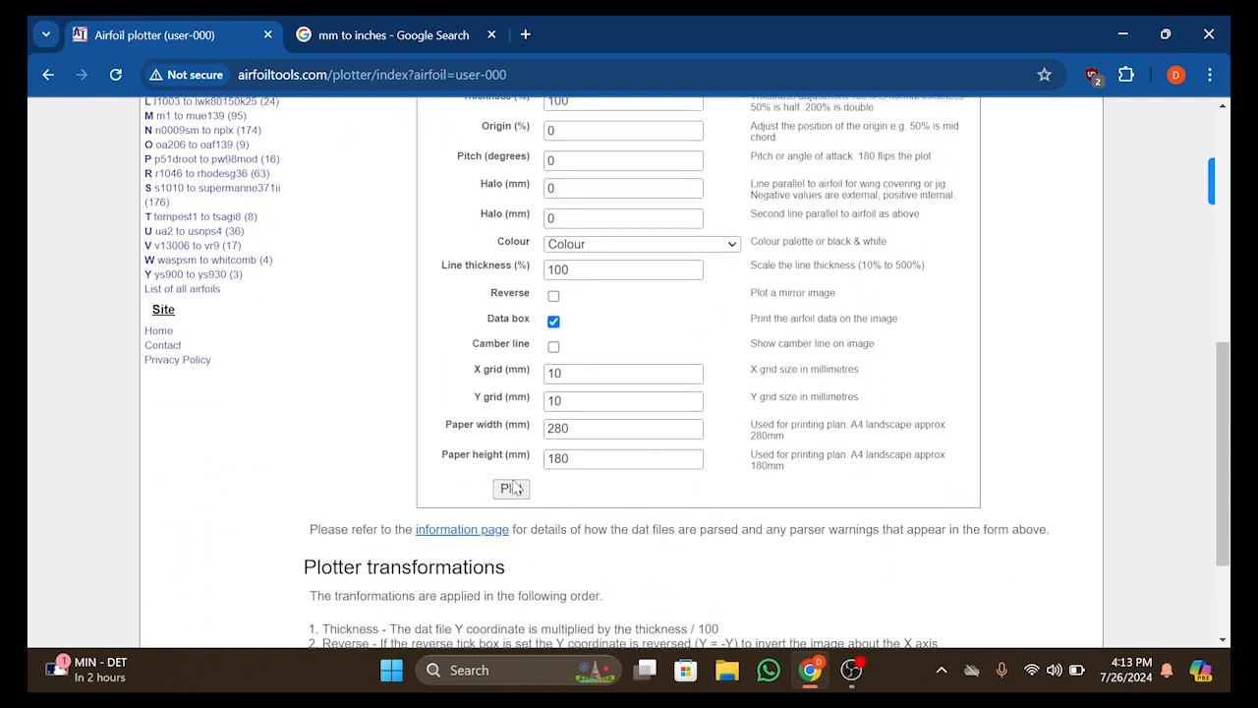
click(509, 489)
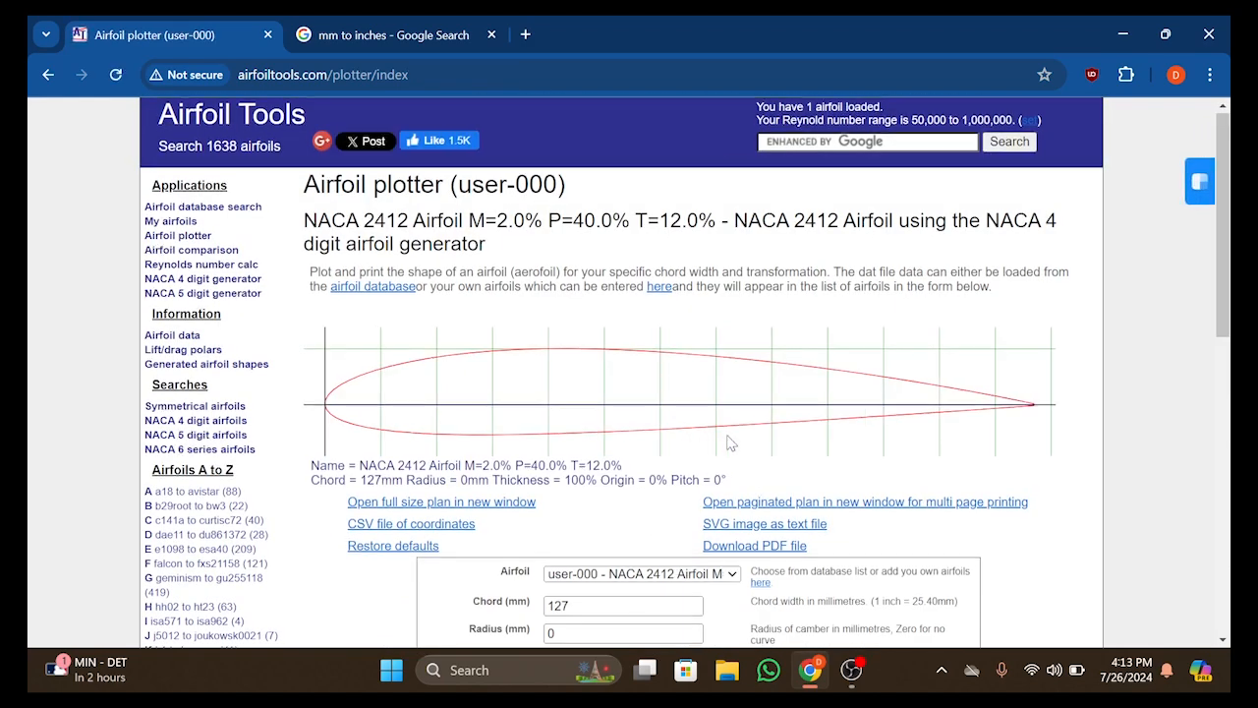
Download the CSV file of the plotted airfoil's coordinates to the Desktop as user-000
scroll(713, 470, down, 1)
scroll(715, 470, down, 4)
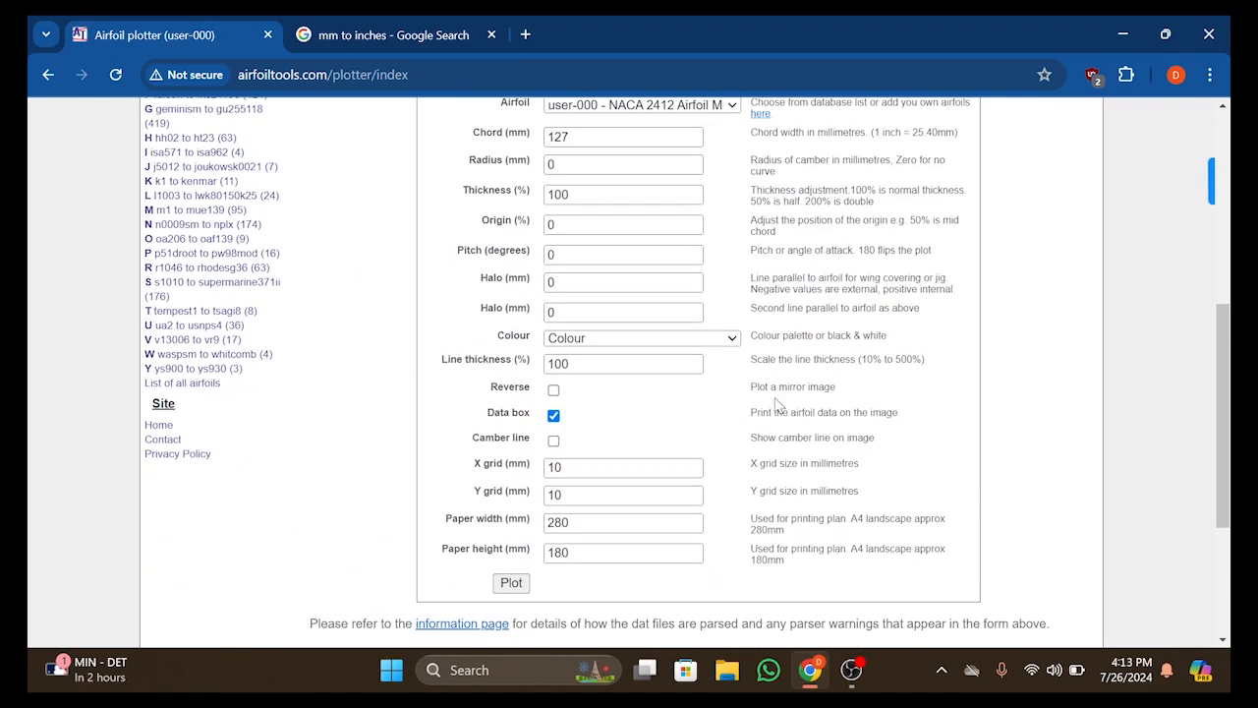
scroll(784, 455, up, 4)
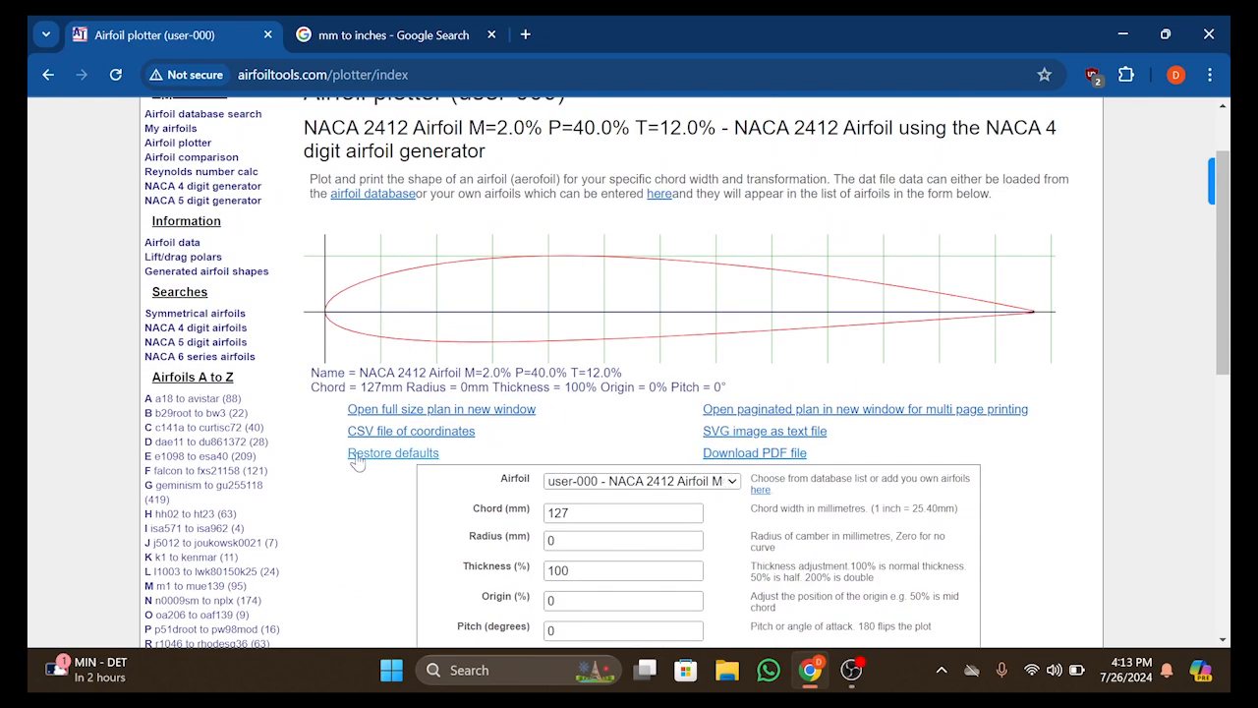
click(456, 439)
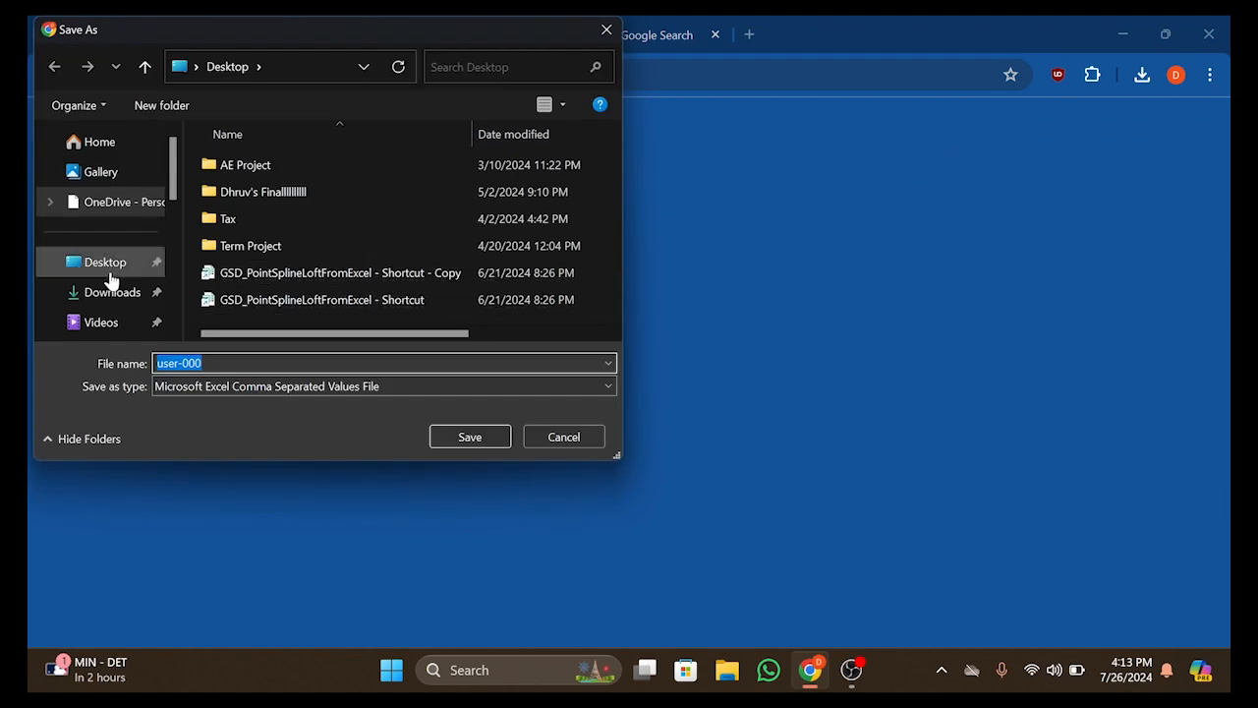
click(448, 440)
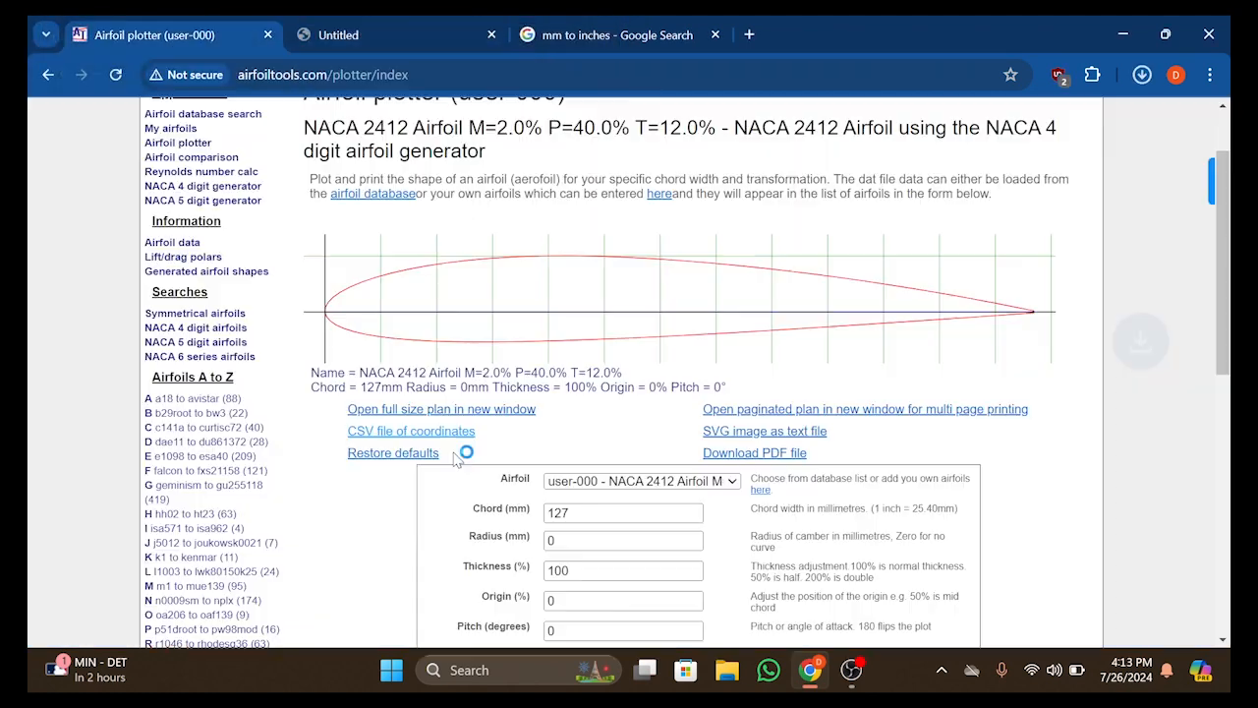
Minimize the browser and launch CATIA from the desktop
click(1123, 34)
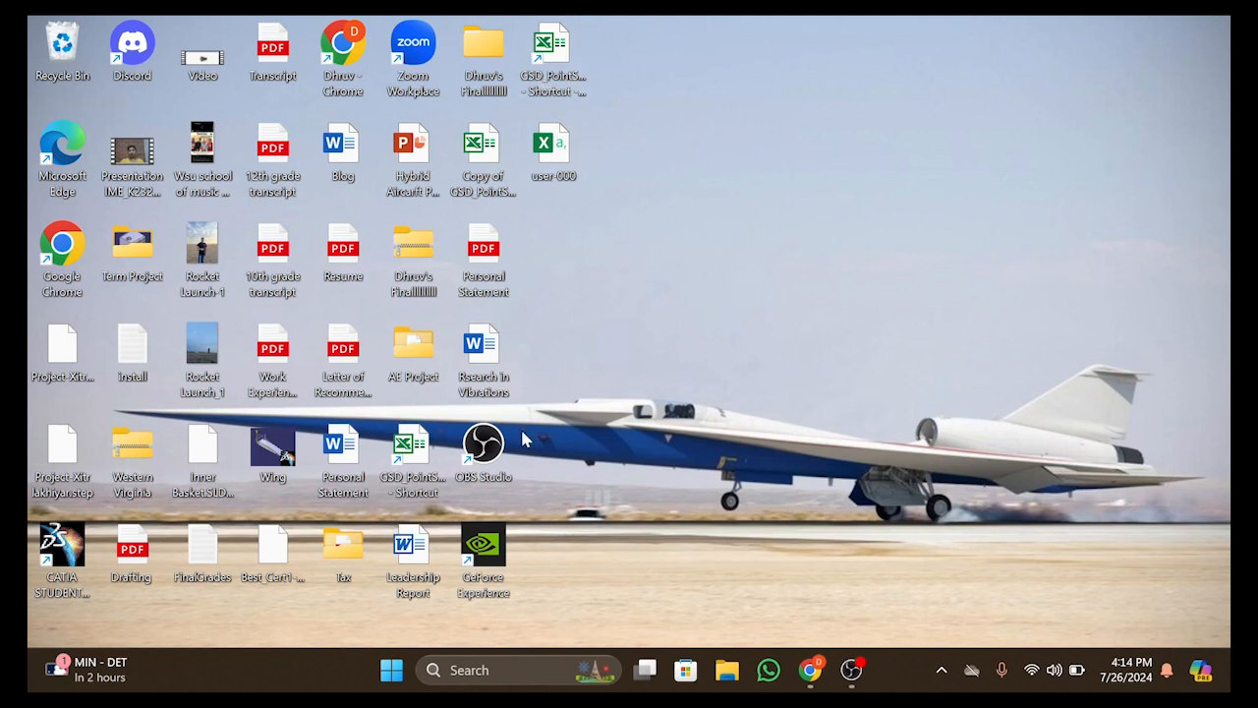
click(66, 552)
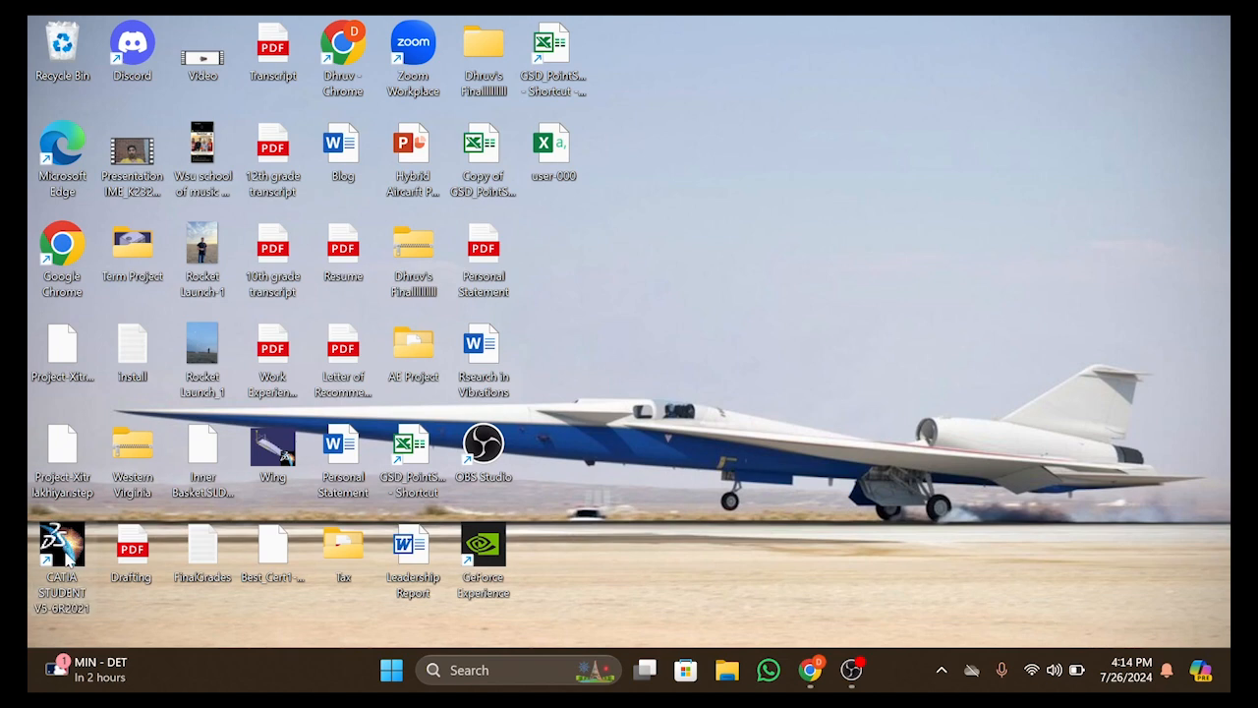
double_click(64, 550)
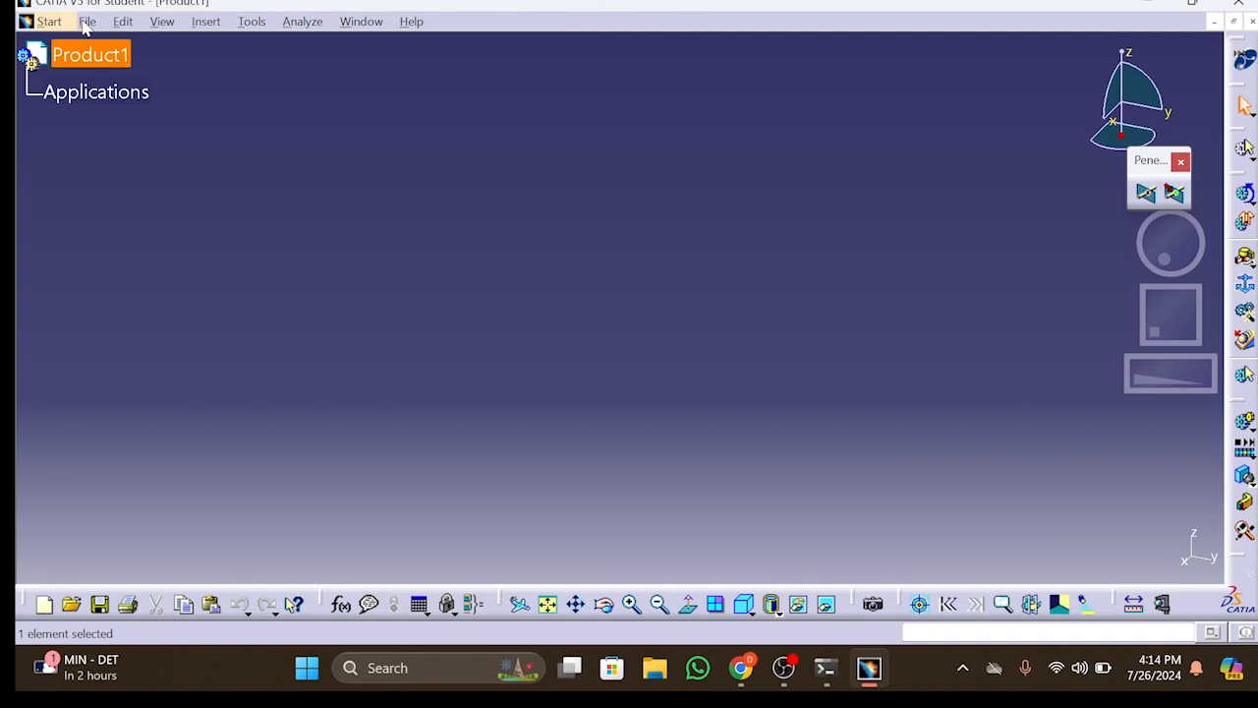
Create a new Part document with the part name Wing
click(86, 22)
click(110, 44)
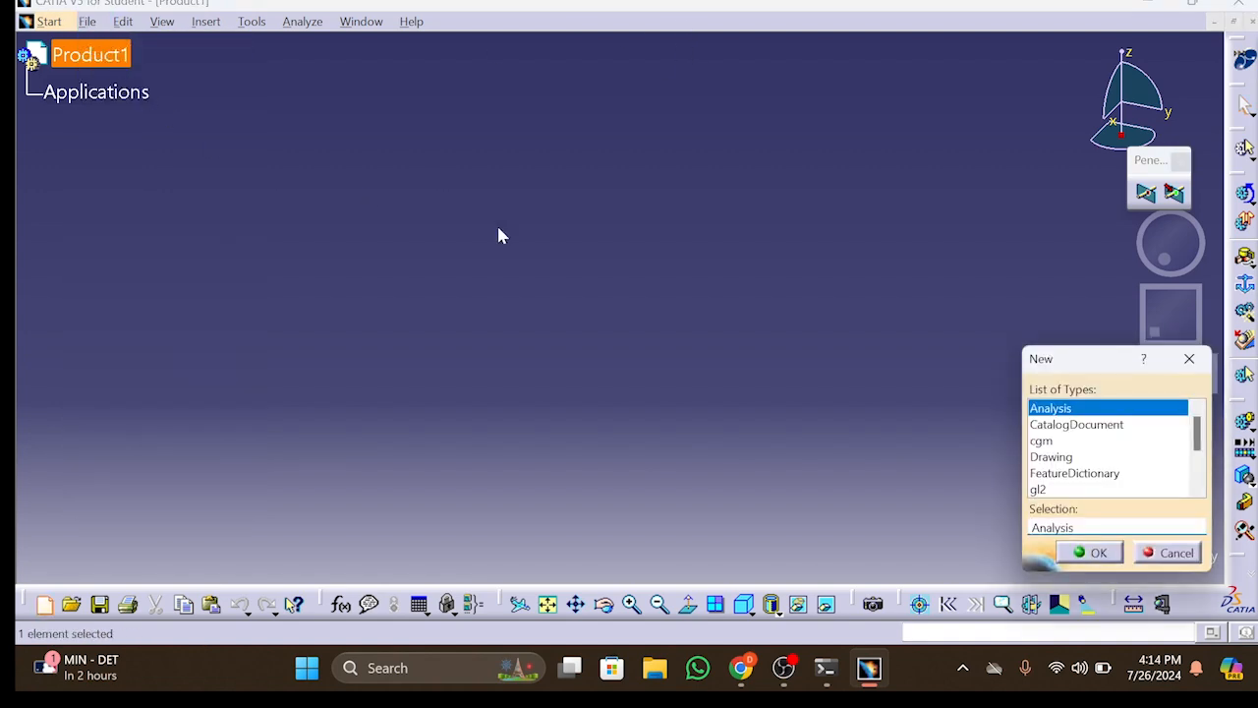
scroll(1048, 463, down, 1)
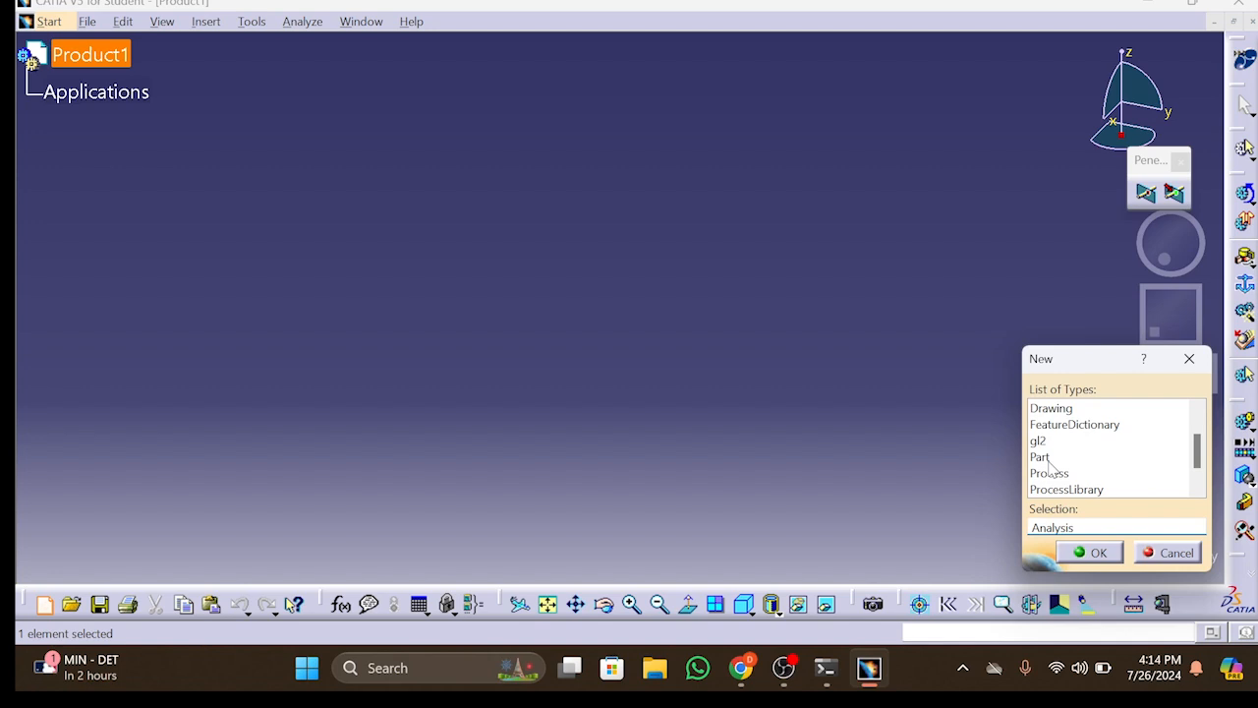
click(1048, 458)
click(1089, 553)
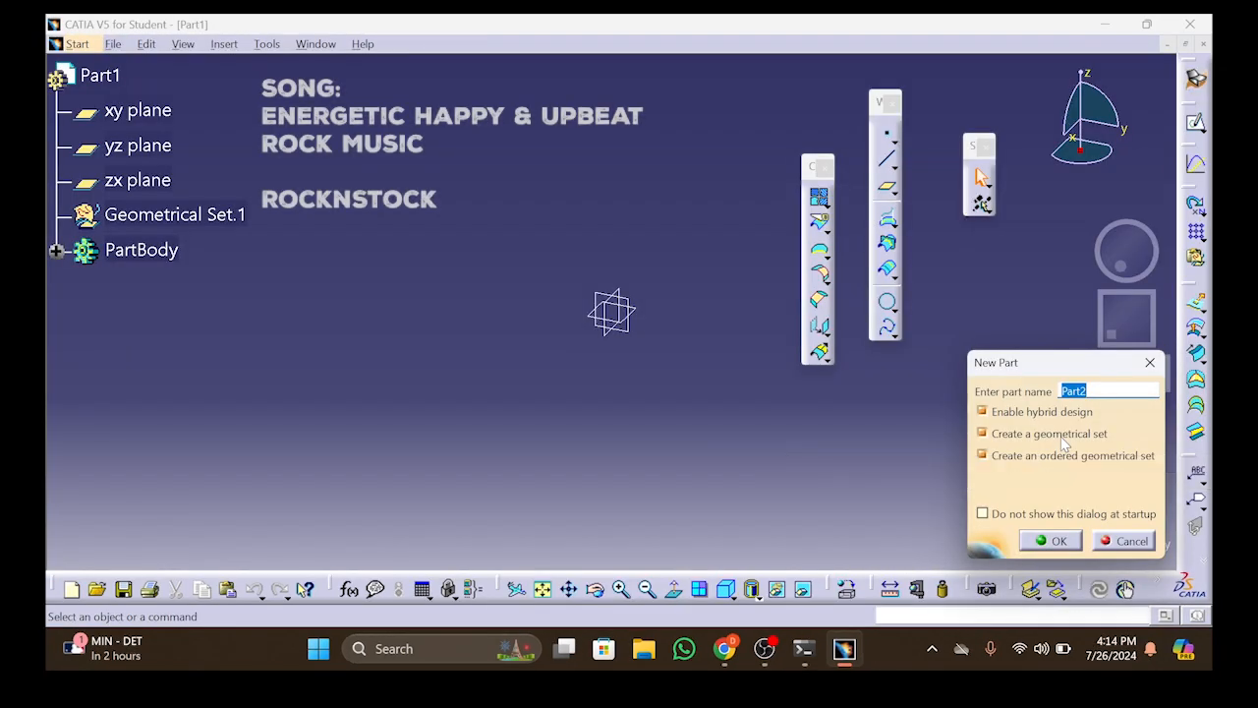
text(Wi)
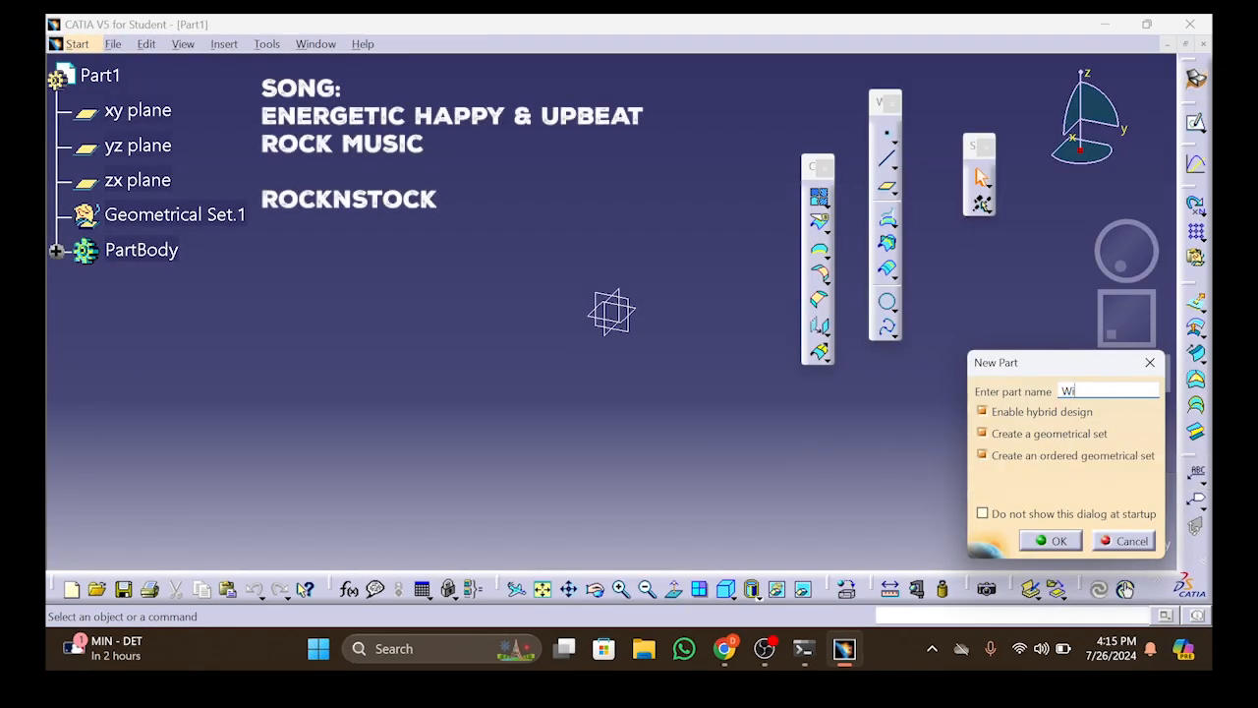
key(Return)
click(77, 44)
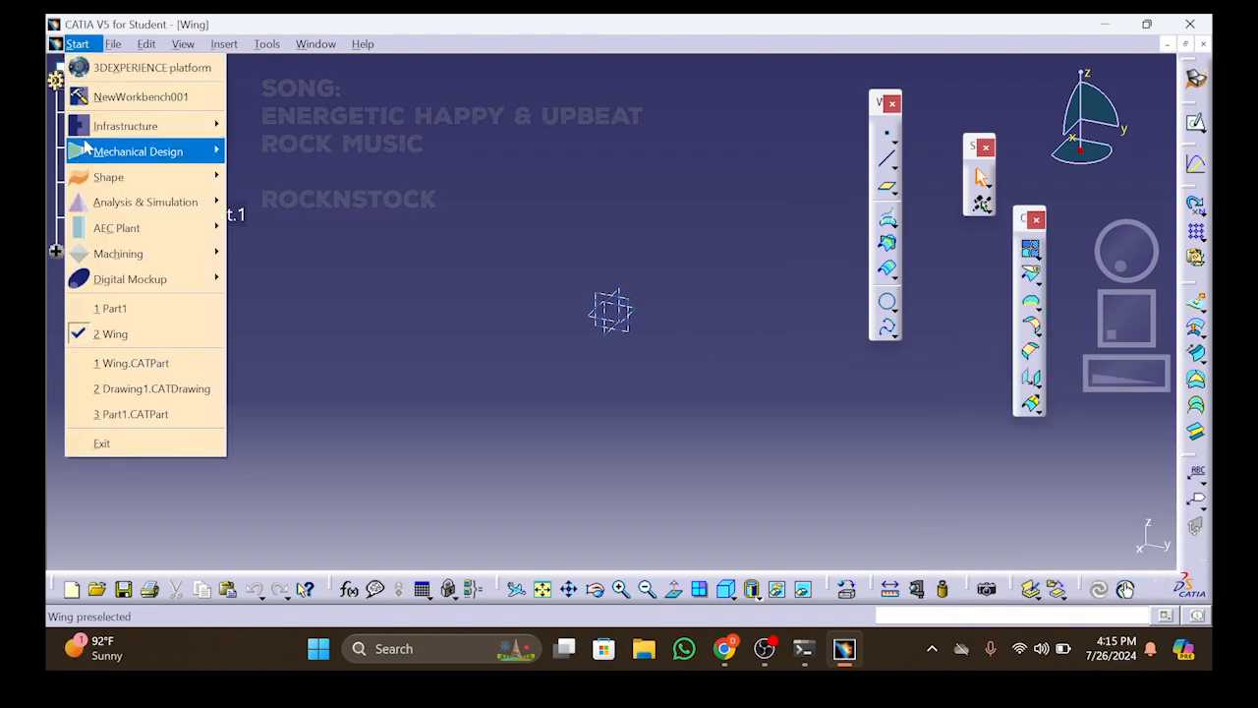
mouse_move(86, 150)
mouse_move(103, 183)
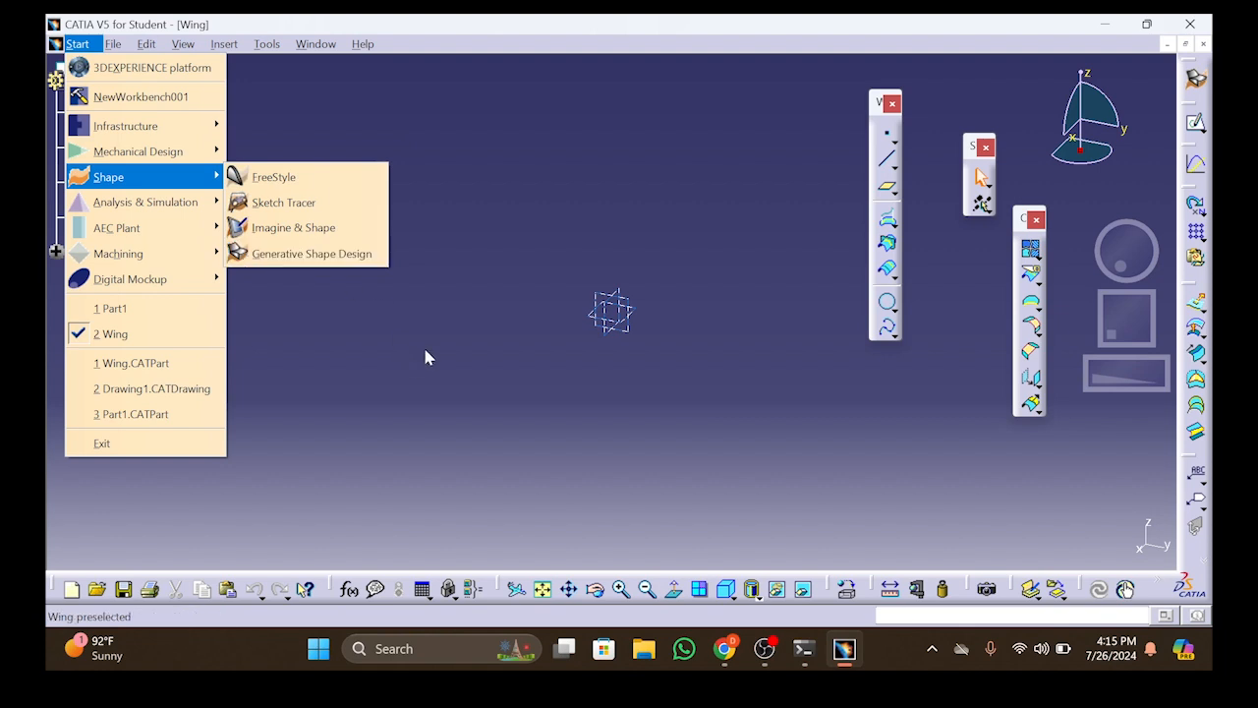
click(452, 450)
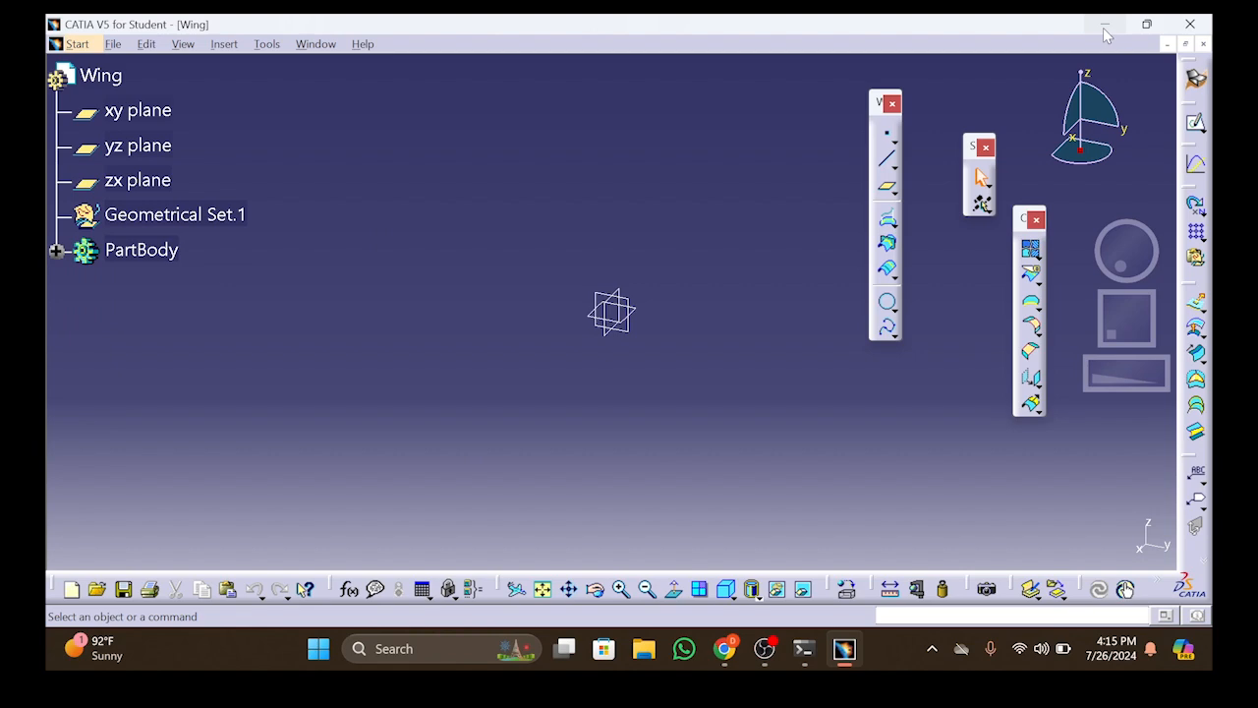
Switch to Excel by opening the user-000 file from the desktop and copy the airfoil surface coordinates in A10:B90
click(1107, 25)
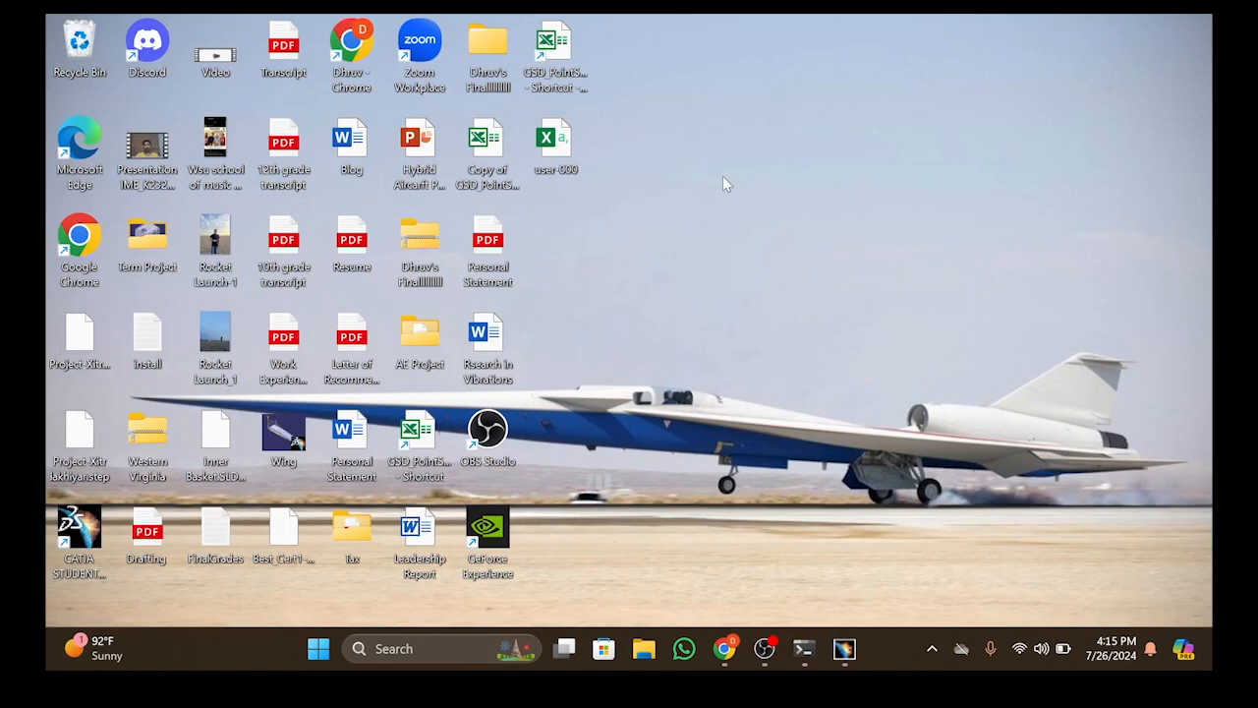
double_click(570, 149)
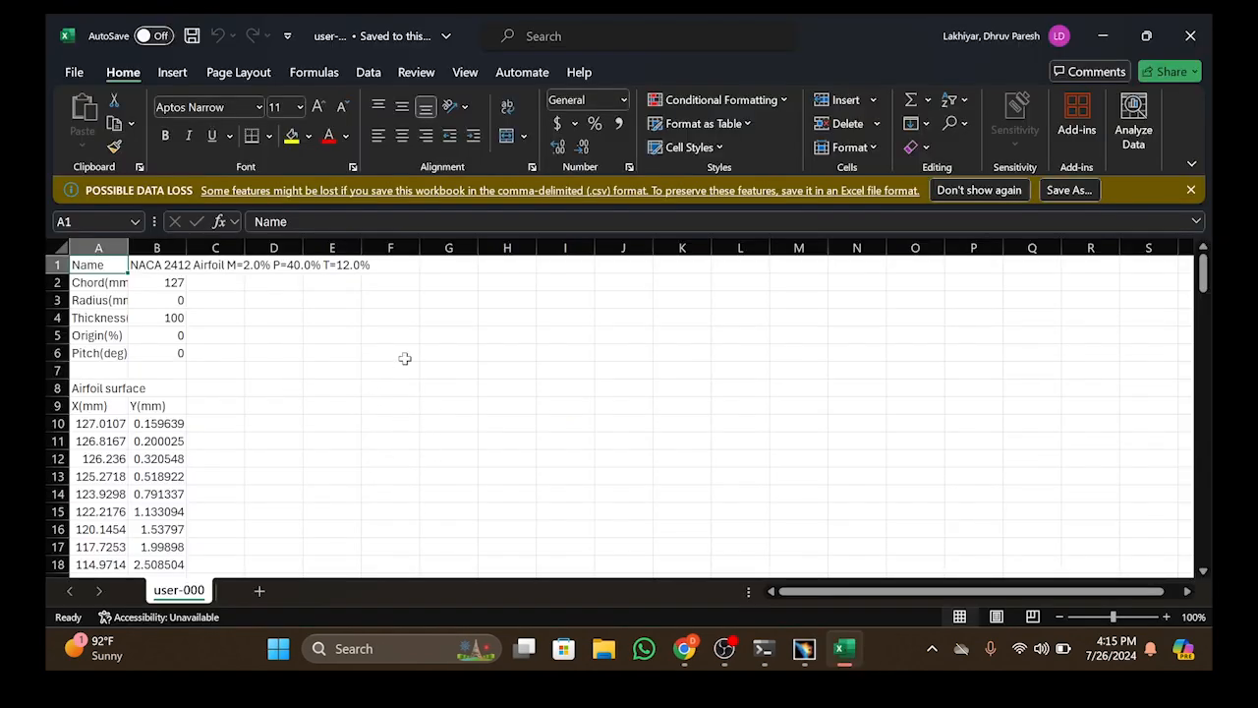
scroll(254, 392, down, 2)
scroll(255, 392, down, 5)
scroll(242, 407, up, 7)
scroll(244, 432, down, 9)
scroll(242, 442, down, 9)
scroll(242, 442, down, 20)
scroll(241, 444, up, 5)
scroll(240, 445, down, 5)
scroll(240, 445, up, 20)
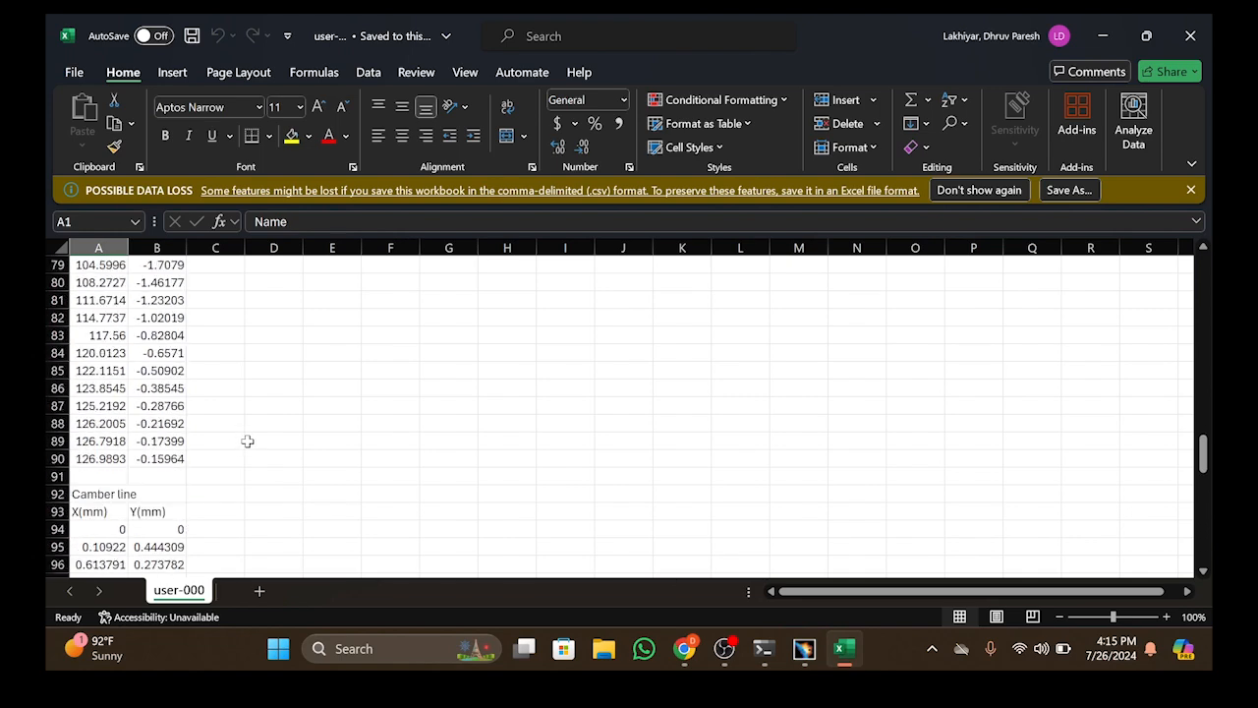
scroll(244, 450, up, 14)
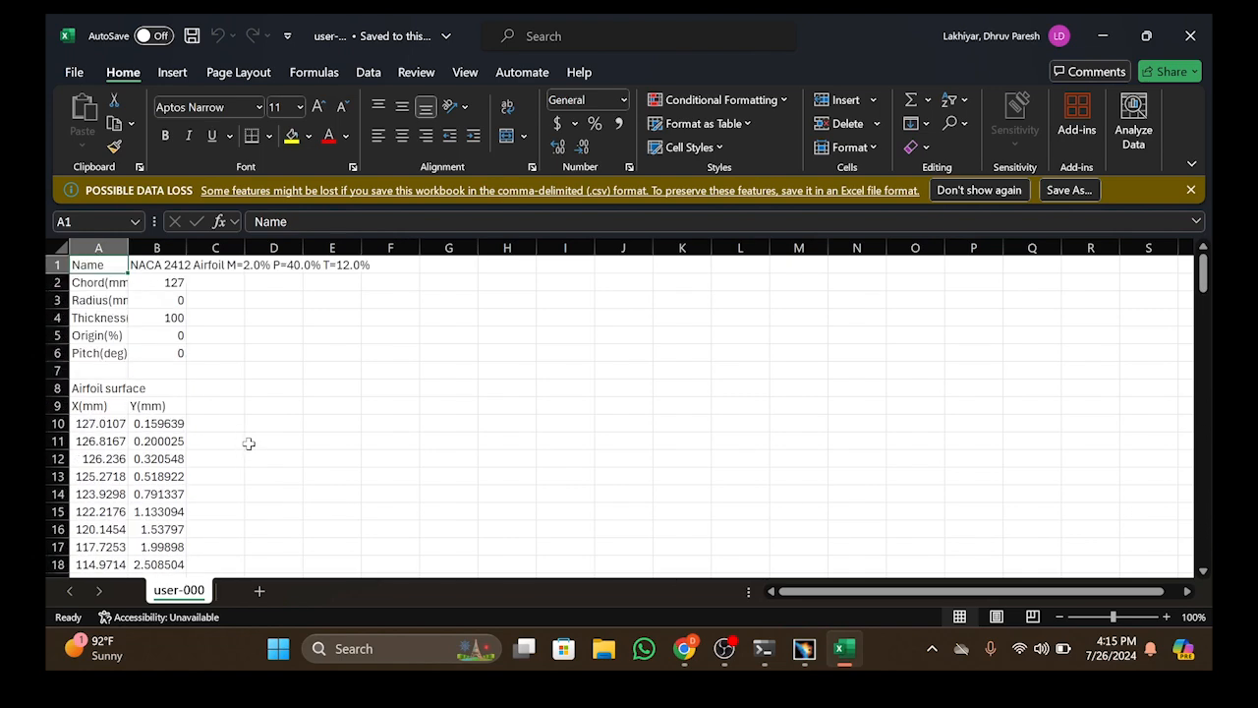
drag(87, 424, 156, 500)
key(ctrl+c)
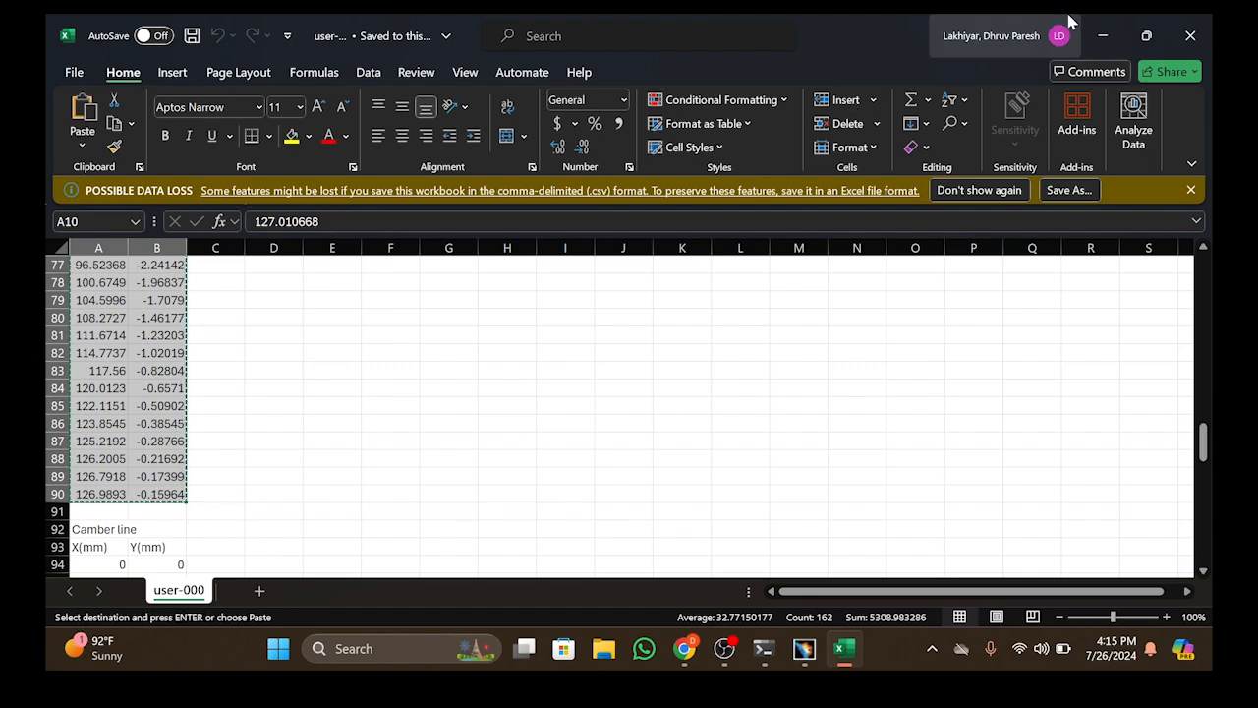
Open the GSD_PointSplineLoftFromExcel workbook from the desktop and clear the sample curve data in A3:C19
click(1092, 35)
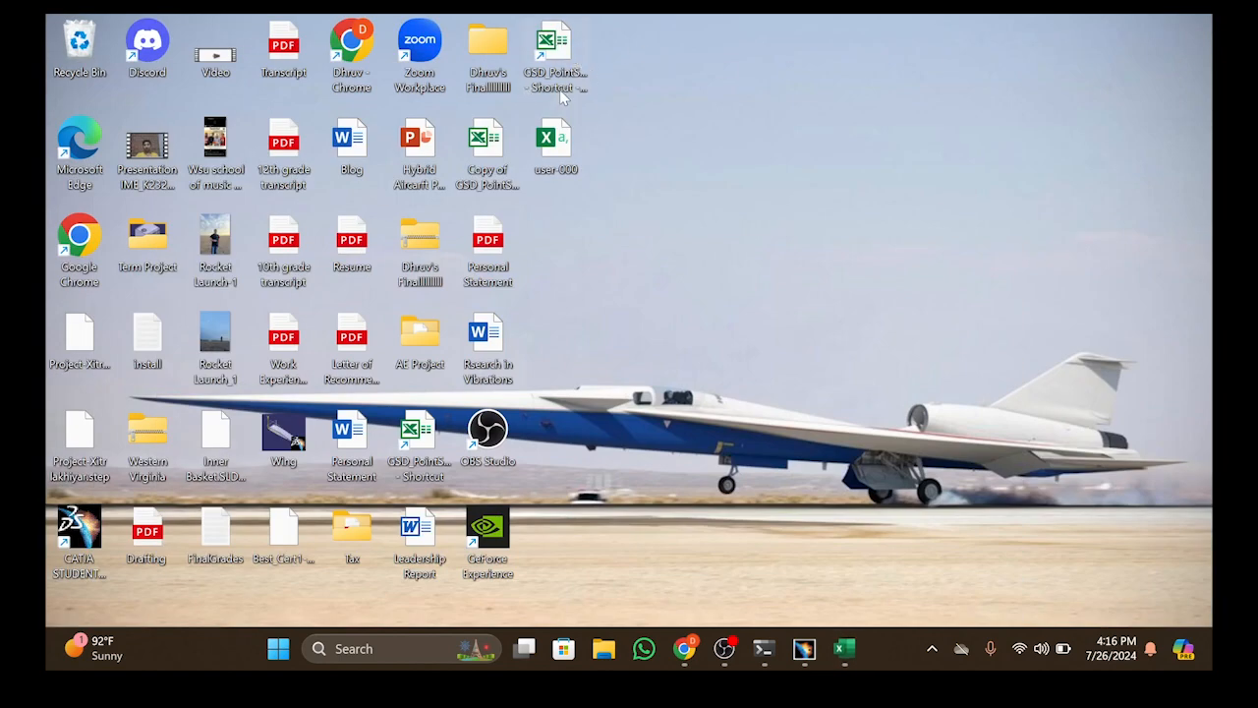
double_click(562, 59)
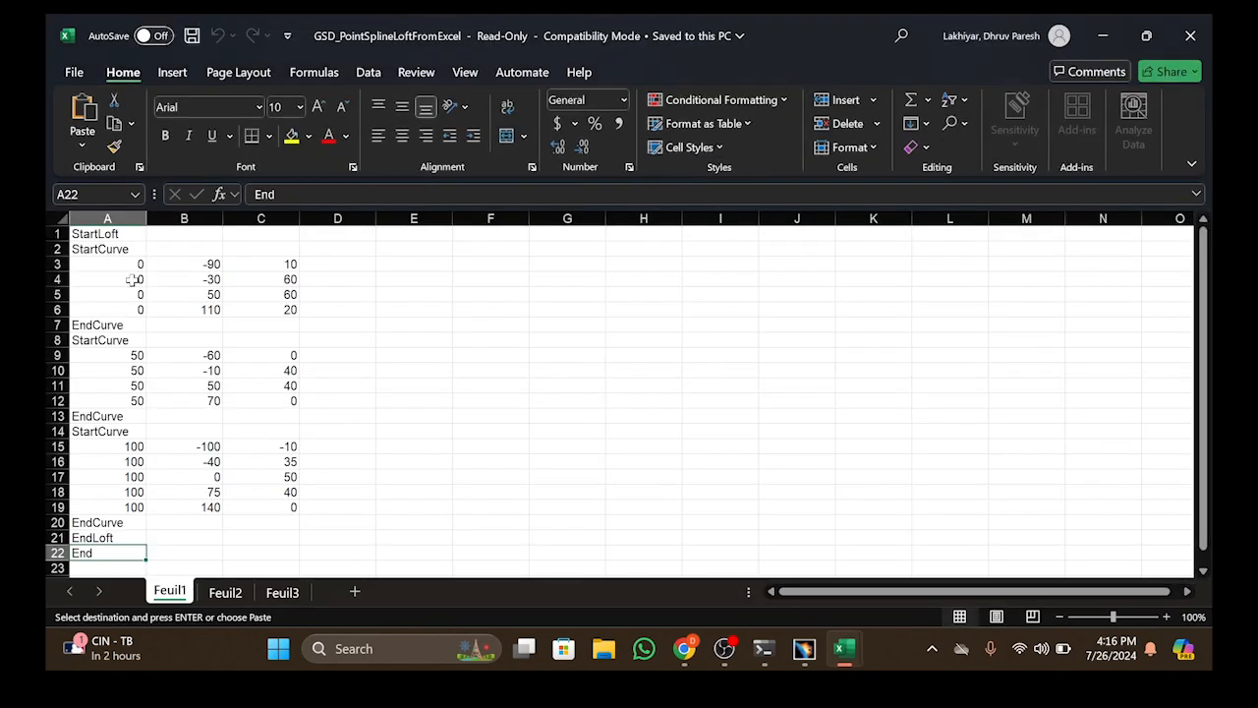
drag(107, 264, 297, 505)
key(Delete)
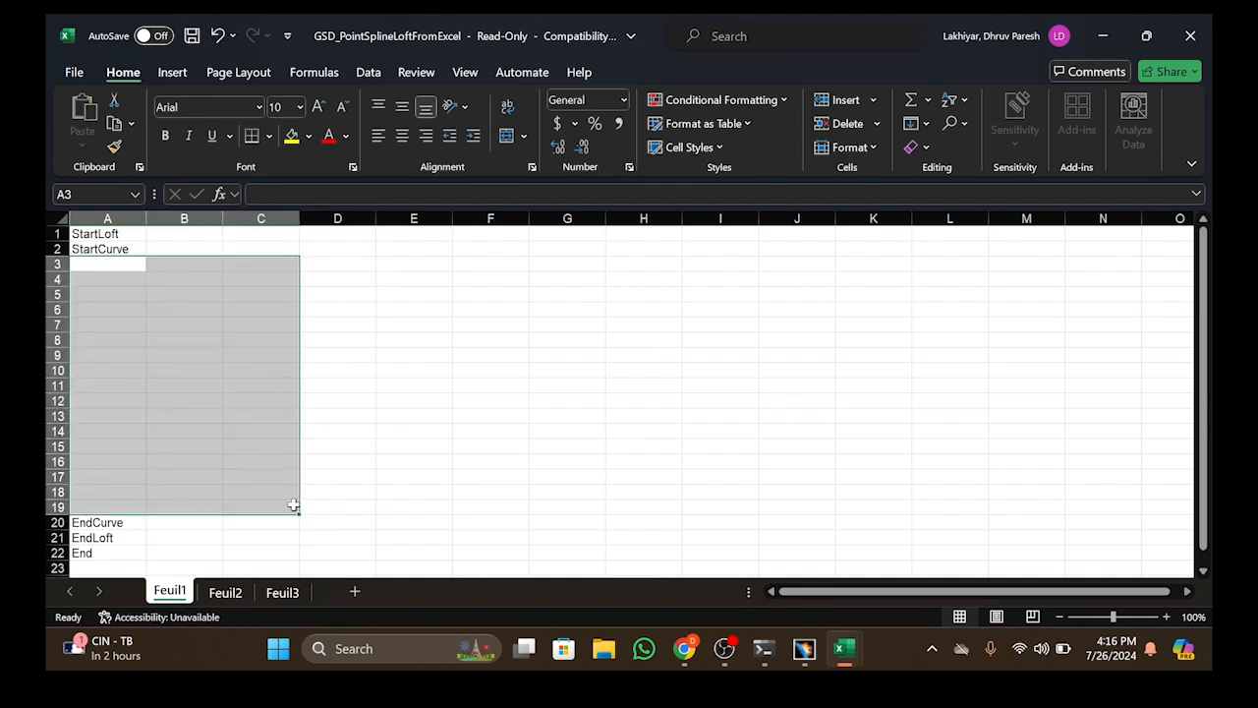
Paste the copied airfoil coordinates into the Feuil1 sheet starting at cell B3
click(450, 425)
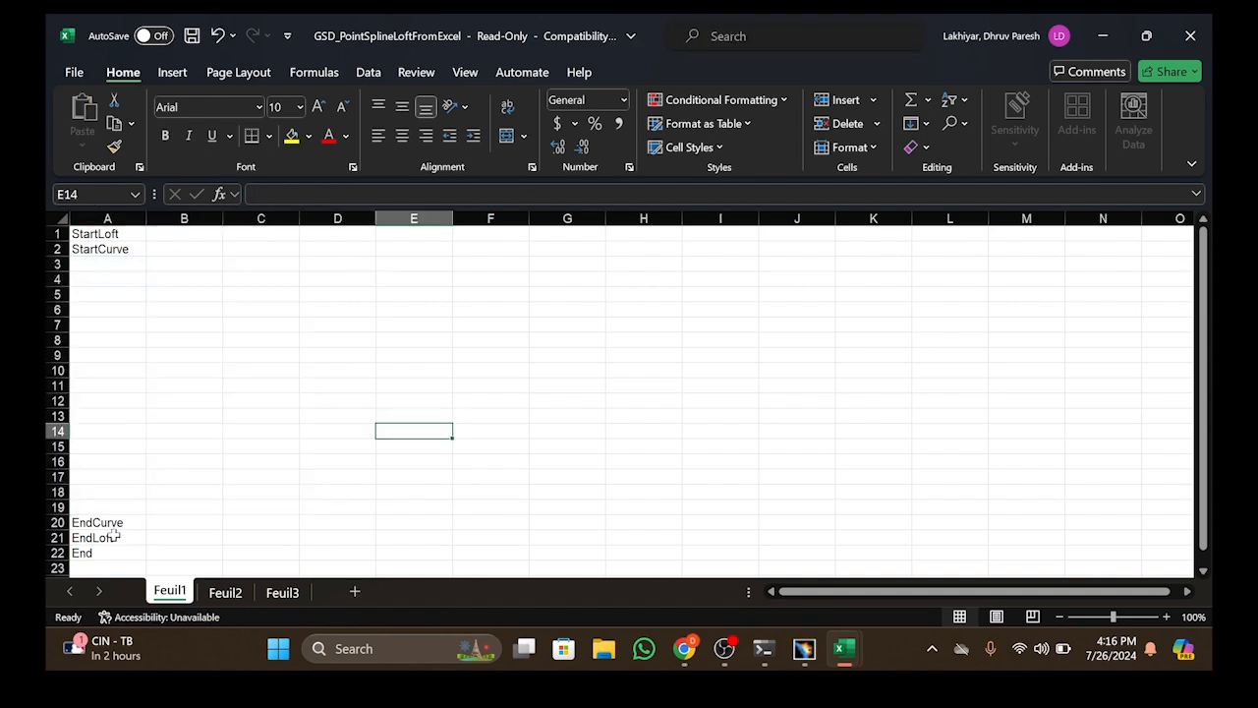
click(183, 264)
key(ctrl+v)
Move the EndCurve, EndLoft and End entries from A20:A22 to A84, directly below the last coordinate row
scroll(168, 472, down, 1)
drag(103, 475, 108, 507)
key(ctrl+x)
scroll(132, 498, down, 3)
scroll(131, 498, down, 19)
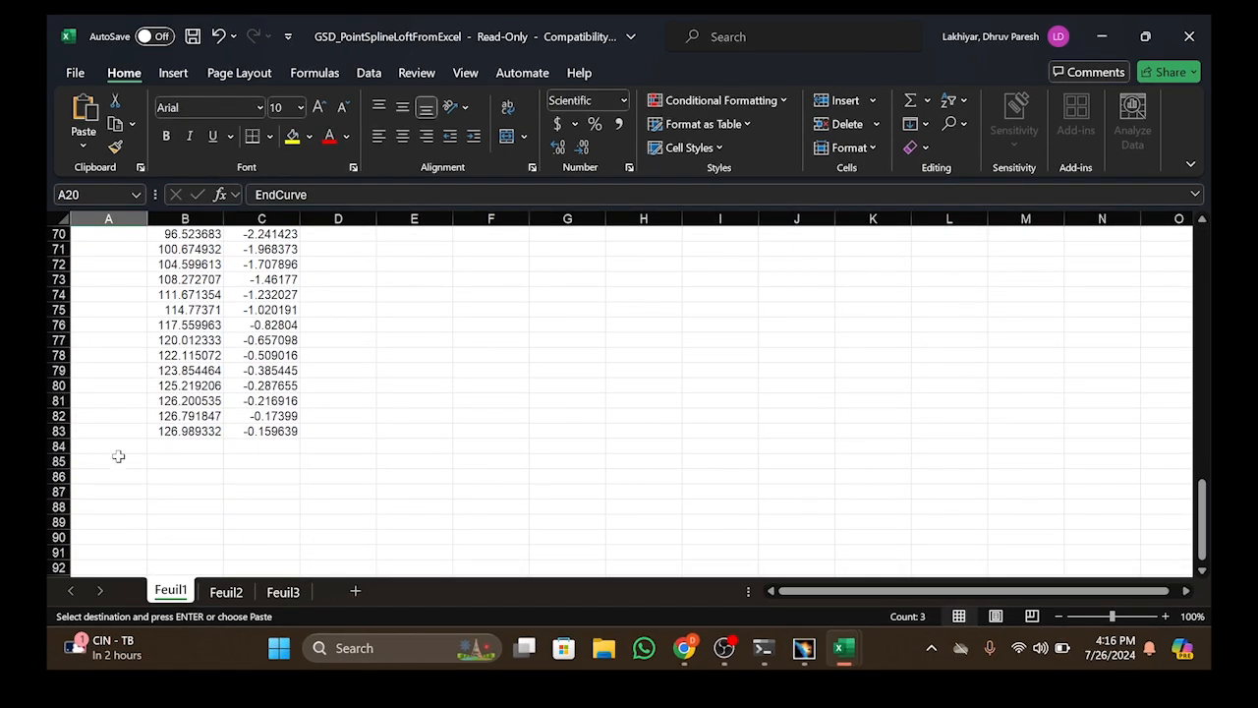
click(116, 446)
key(ctrl+v)
key(ctrl)
key(Escape)
scroll(263, 378, up, 11)
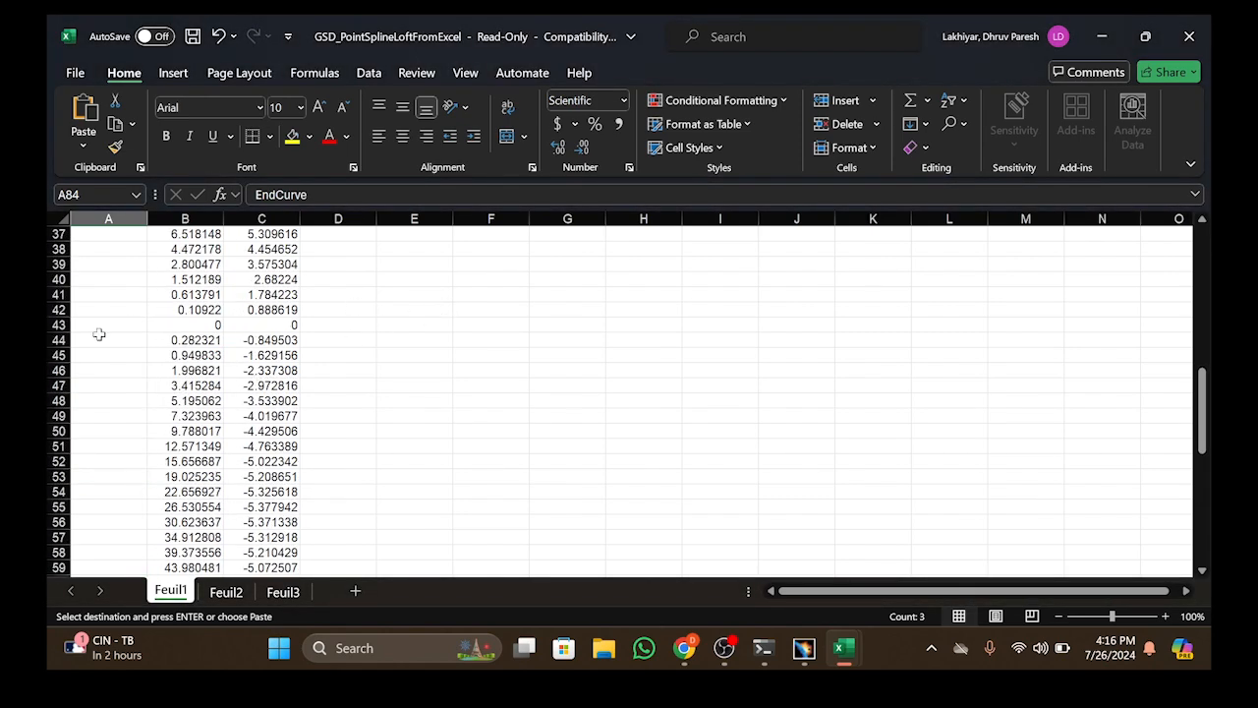
Clear the leftover EndCurve, EndLoft and End entries from cells A20:A22
scroll(98, 334, up, 9)
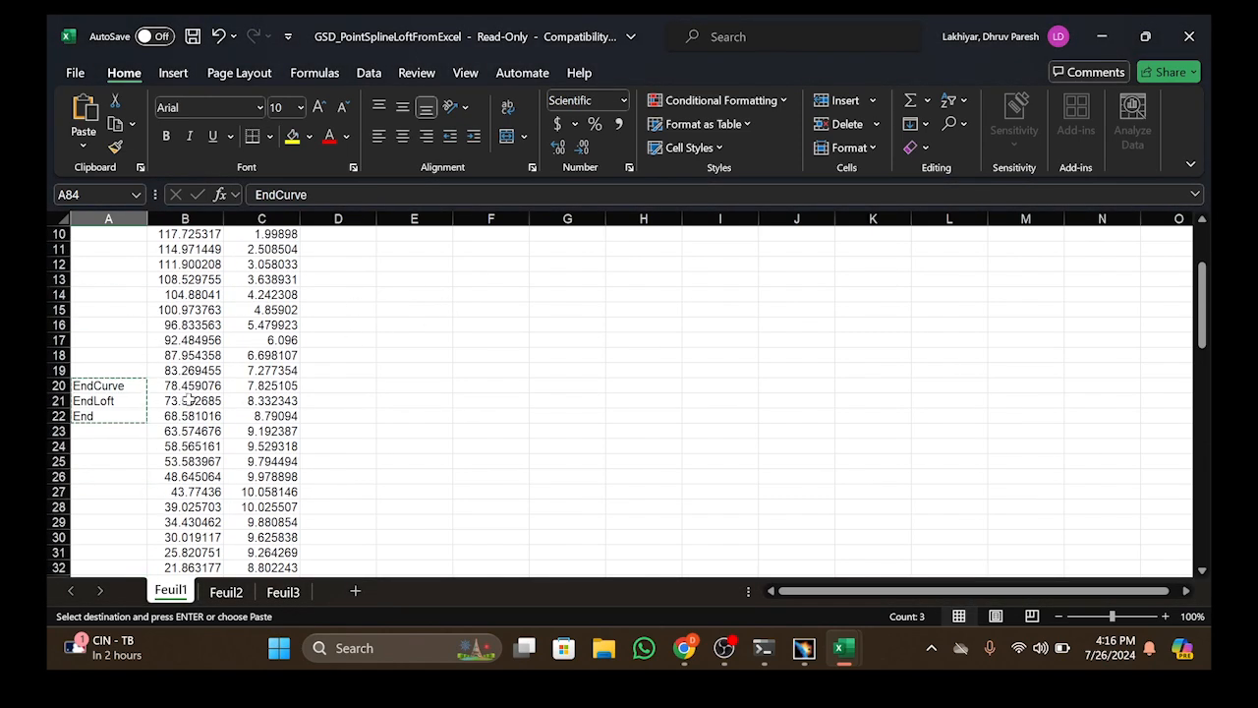
click(439, 372)
click(518, 383)
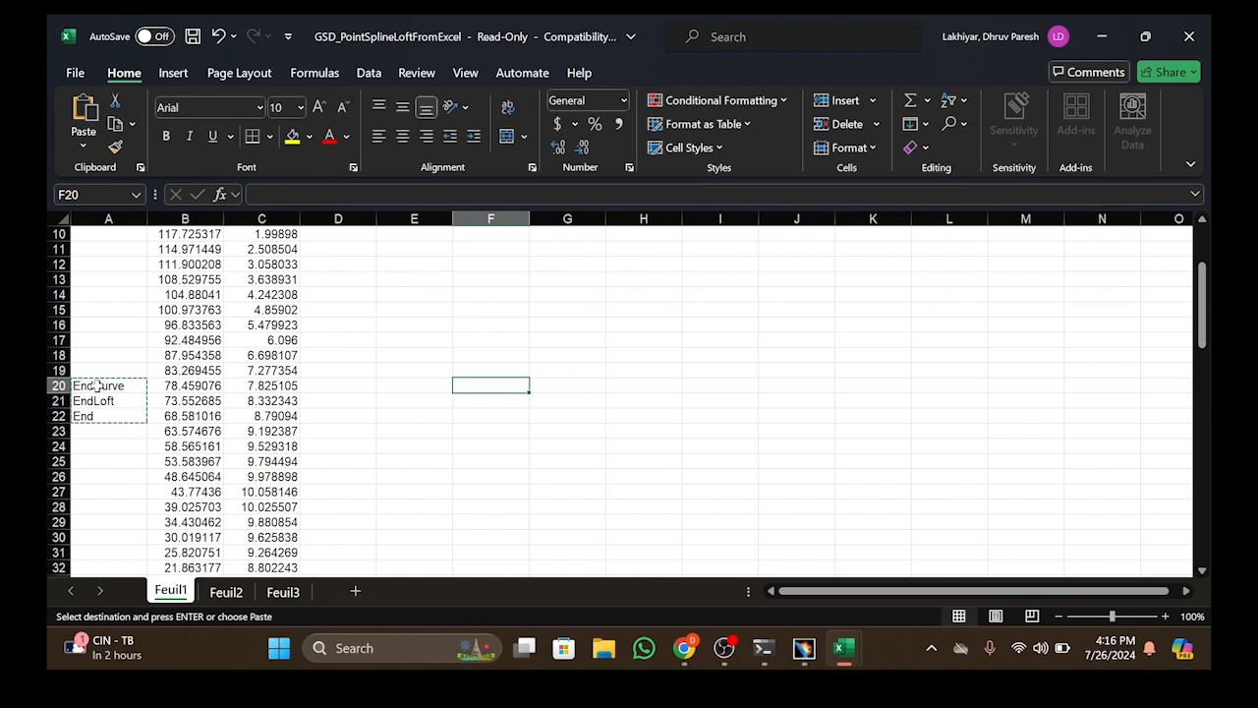
click(98, 386)
drag(360, 390, 307, 404)
drag(94, 445, 136, 415)
click(105, 387)
double_click(106, 387)
click(122, 491)
key(Delete)
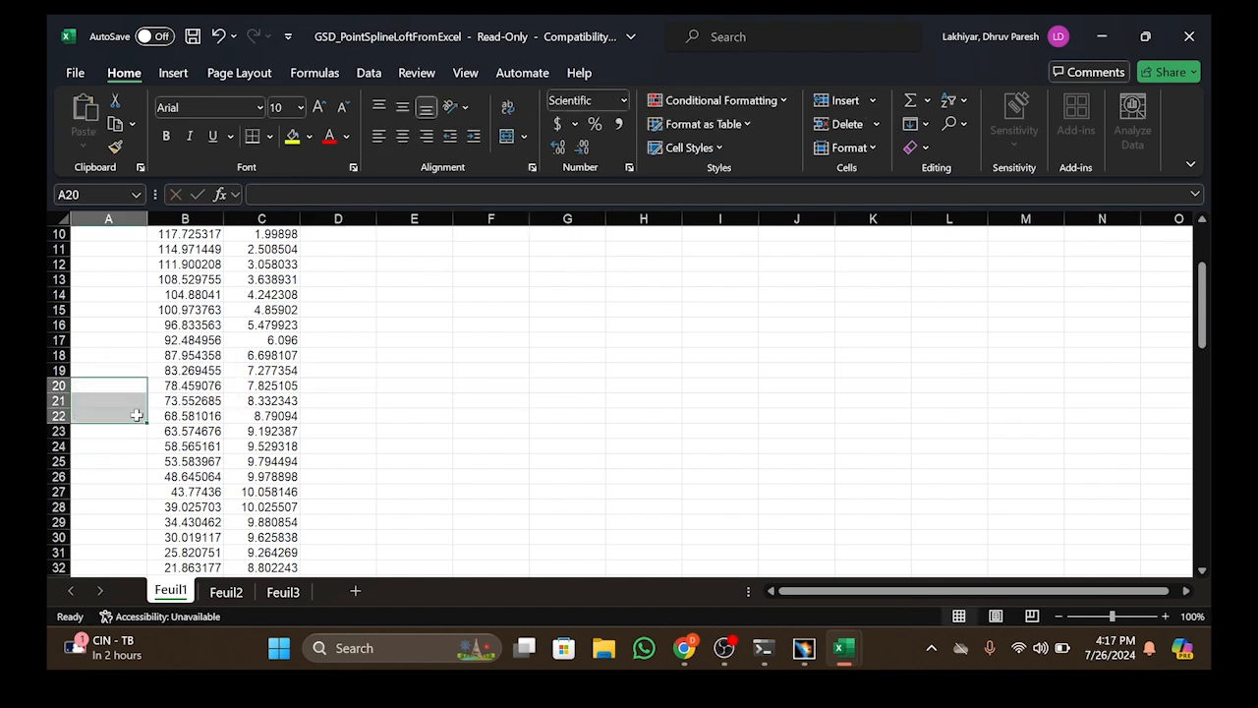
Enter 0 in cell A3 and fill it down column A to A83 alongside all airfoil coordinates
scroll(137, 415, up, 3)
click(117, 254)
click(119, 263)
text(0)
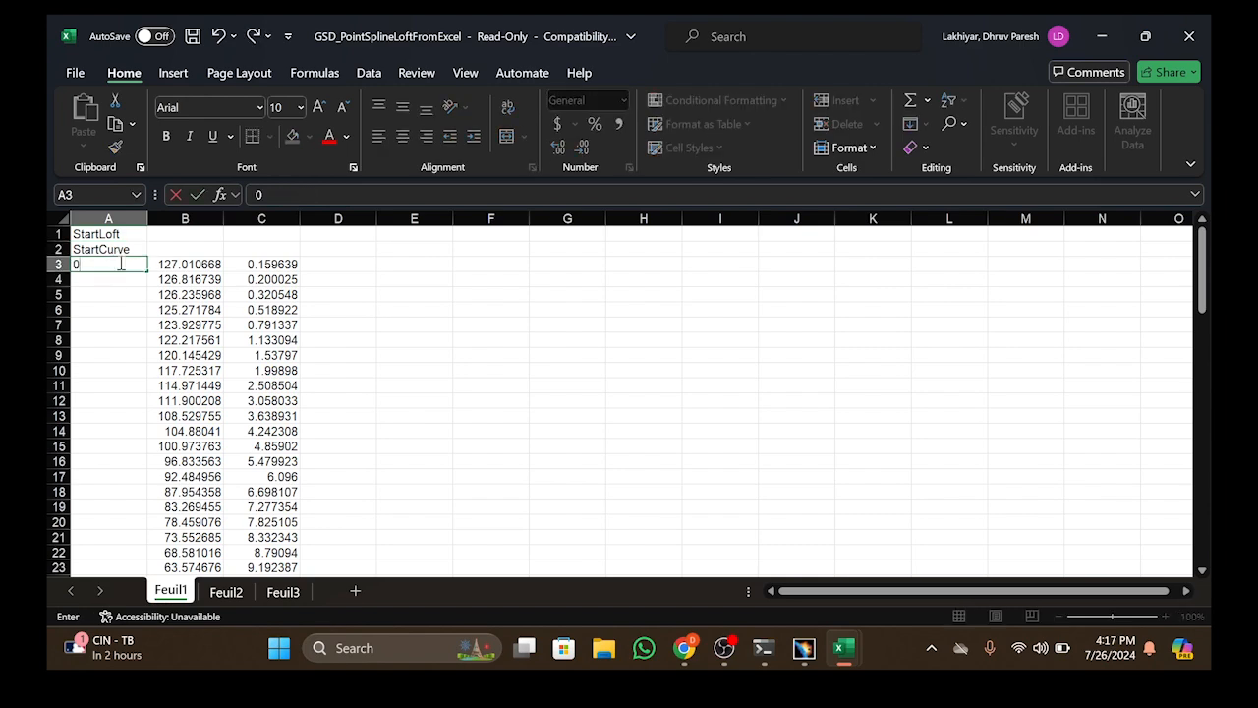
drag(146, 274, 147, 514)
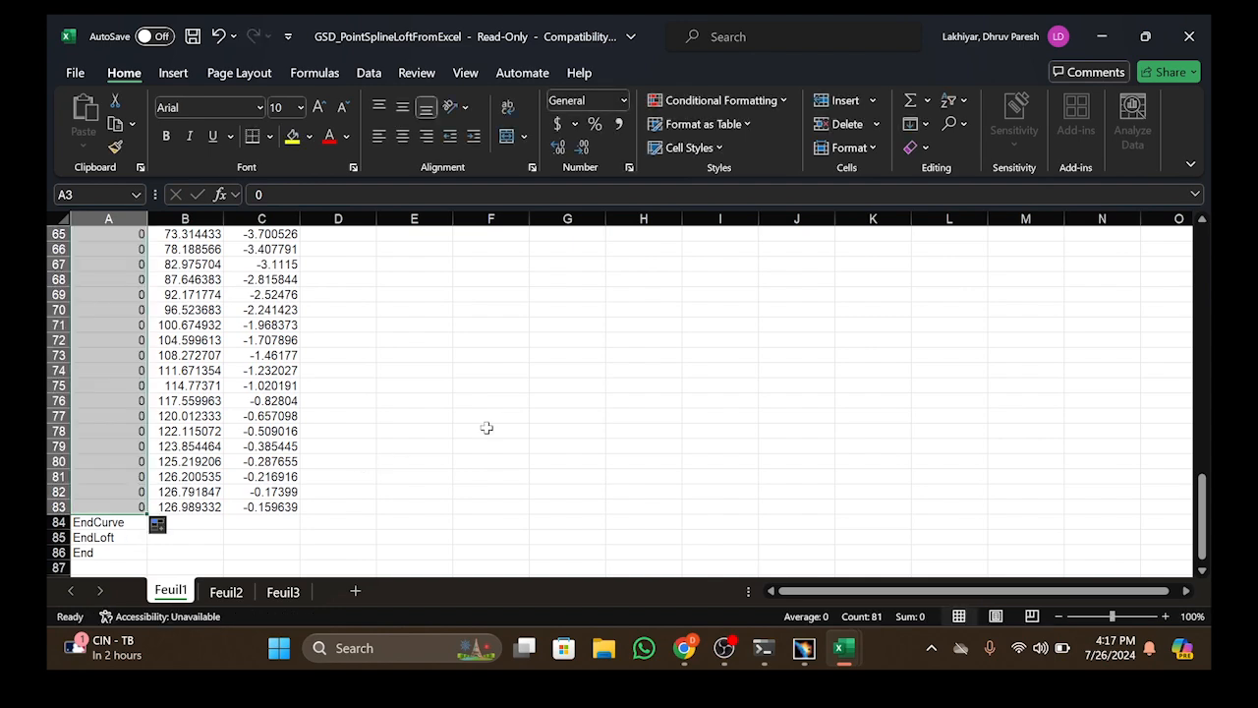
click(491, 431)
scroll(315, 463, up, 20)
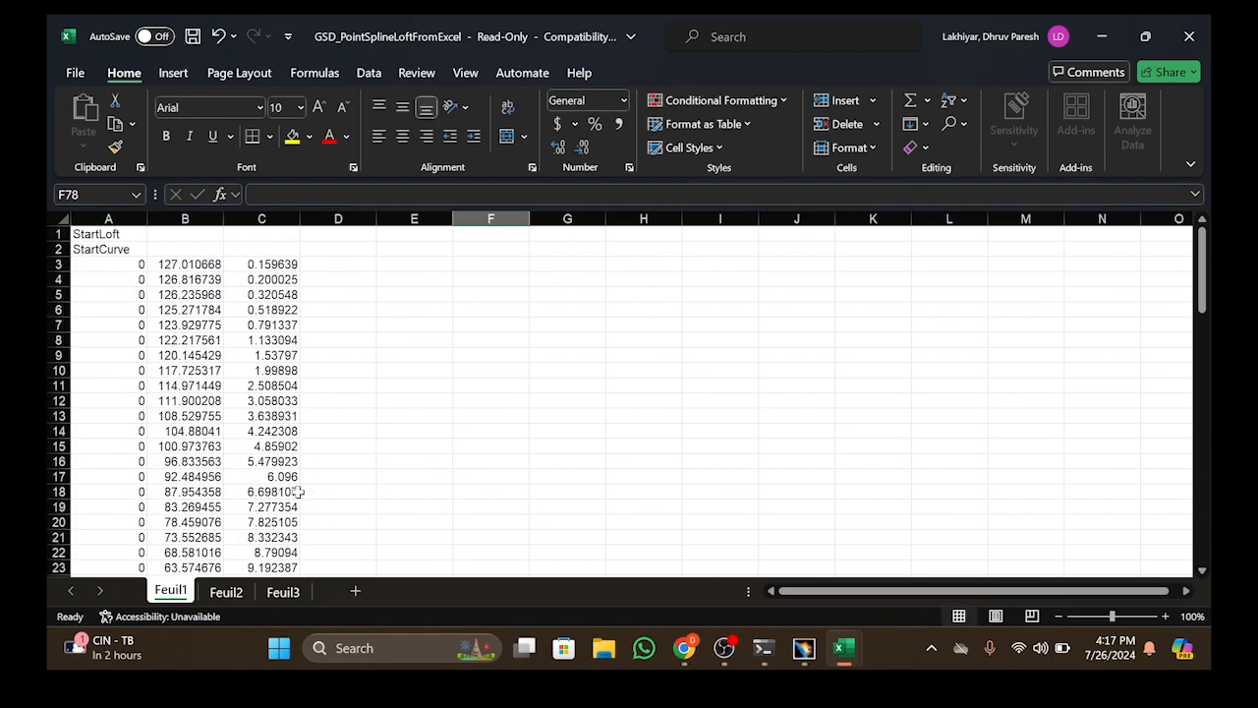
Run the Feuil1.Main macro with option 2 to generate the airfoil points and spline in CATIA
click(465, 74)
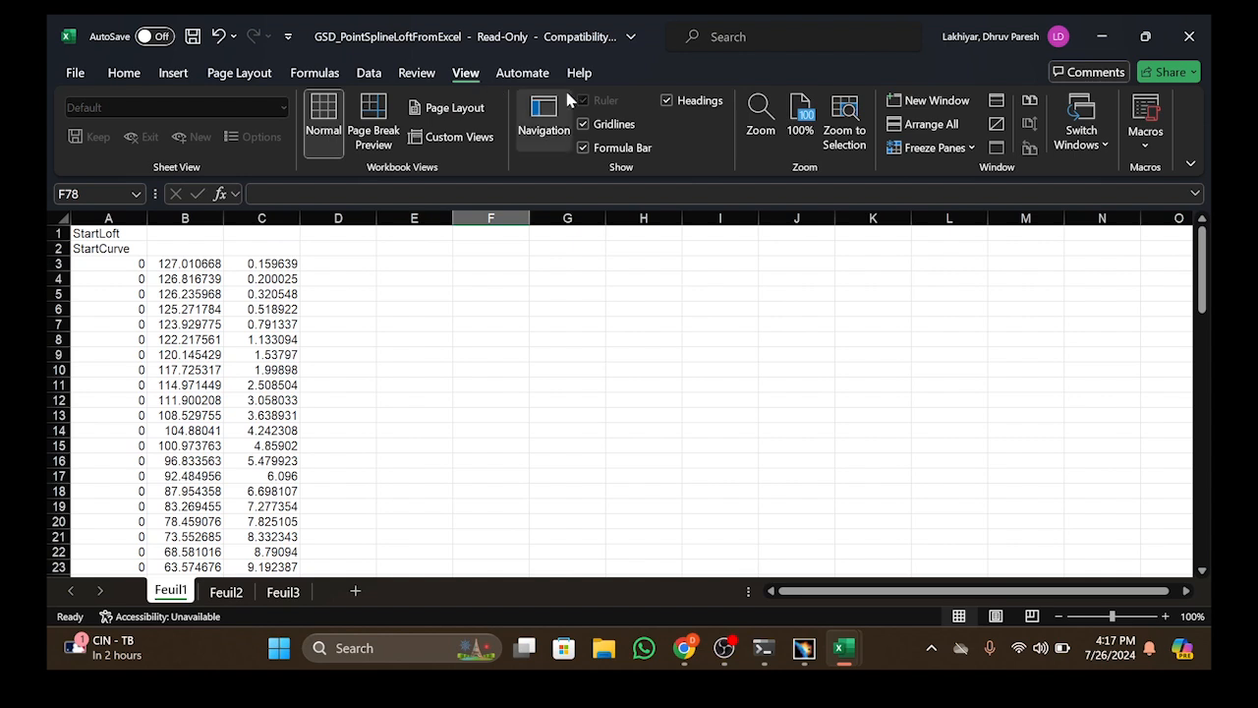
click(1147, 148)
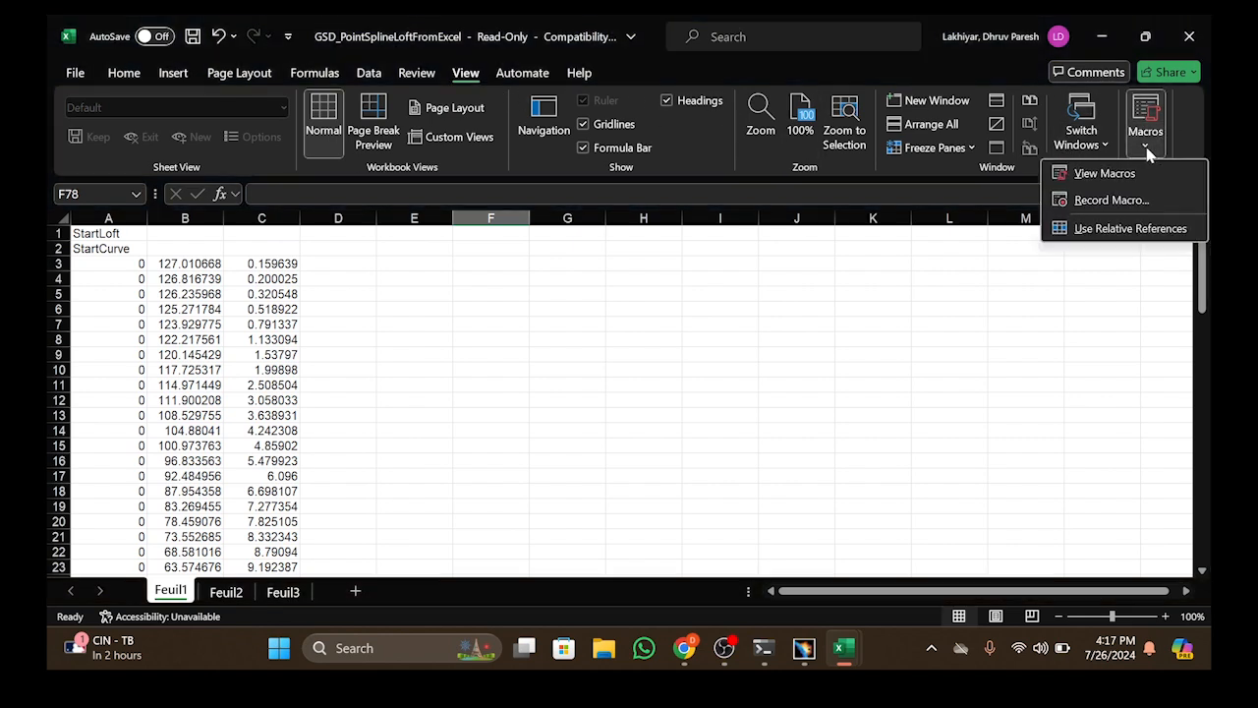
click(1105, 174)
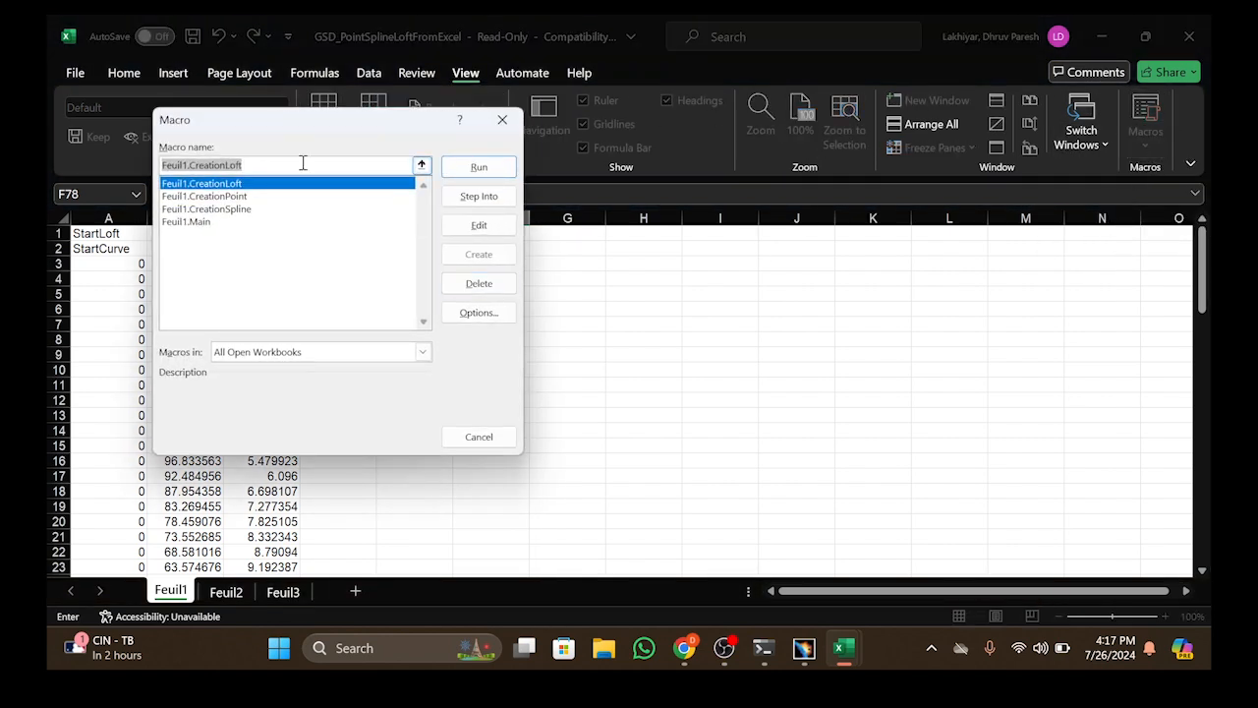
click(186, 221)
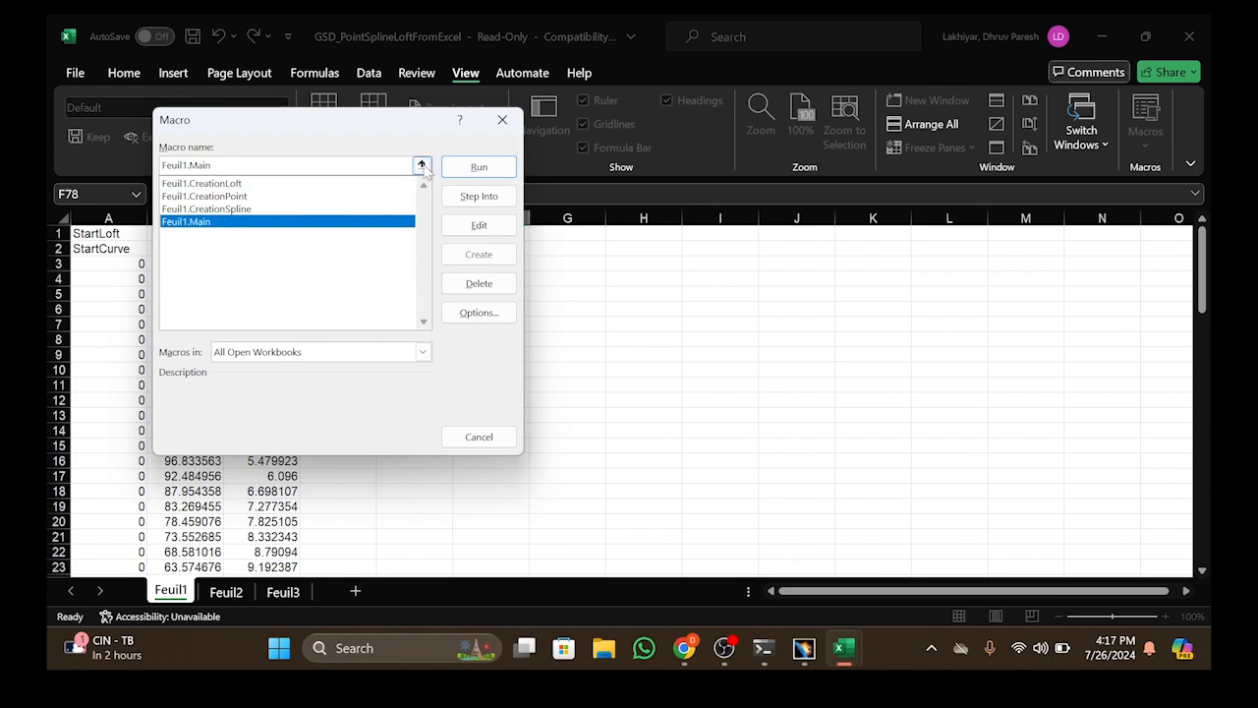
click(479, 167)
text(2)
click(486, 185)
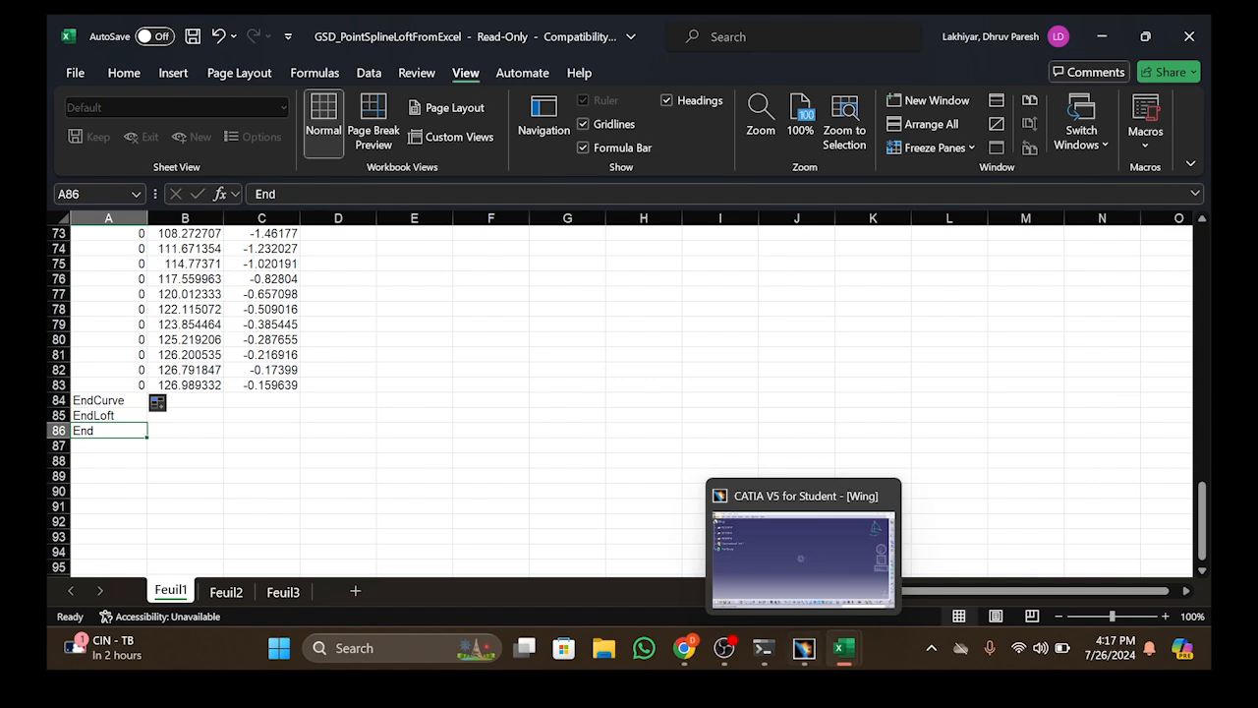
Switch to the Wing part in CATIA and examine the imported airfoil spline closely at its trailing edge
mouse_move(803, 648)
click(812, 601)
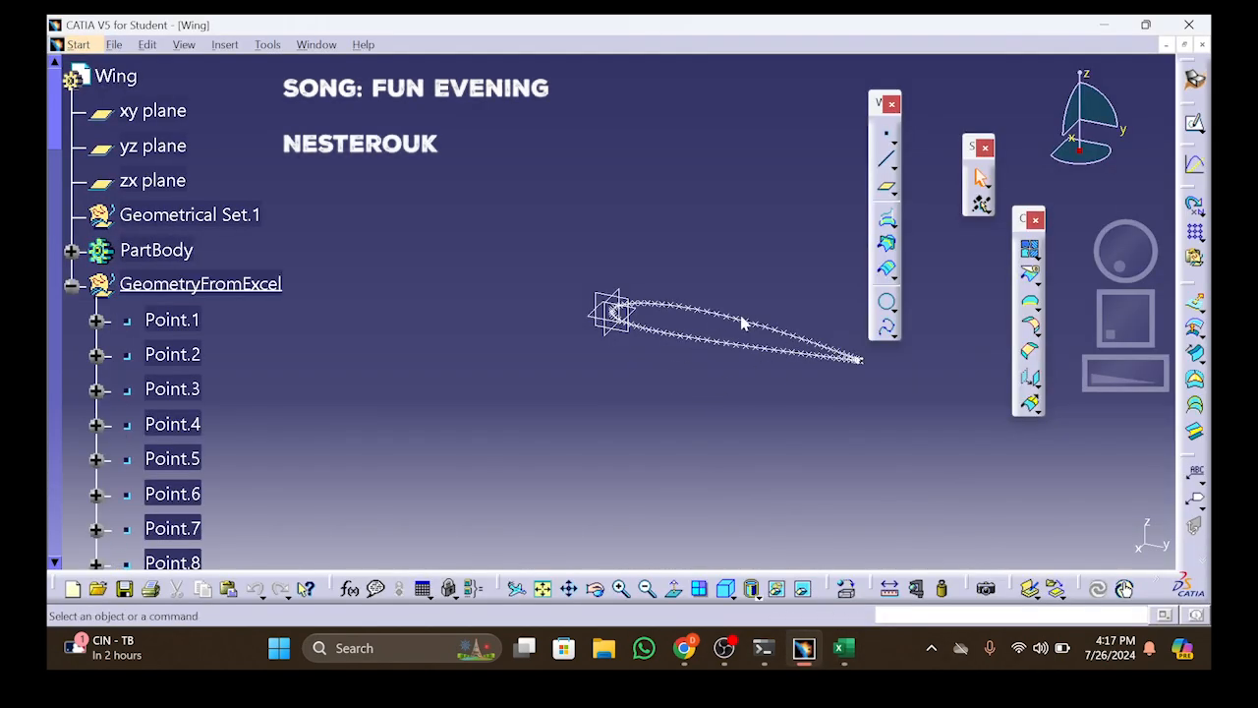
drag(1119, 374, 1170, 383)
click(569, 588)
drag(651, 460, 49, 324)
drag(1101, 374, 1168, 379)
middle_drag(717, 437, 51, 397)
middle_drag(744, 357, 260, 302)
drag(1144, 378, 1005, 393)
middle_drag(1022, 456, 547, 369)
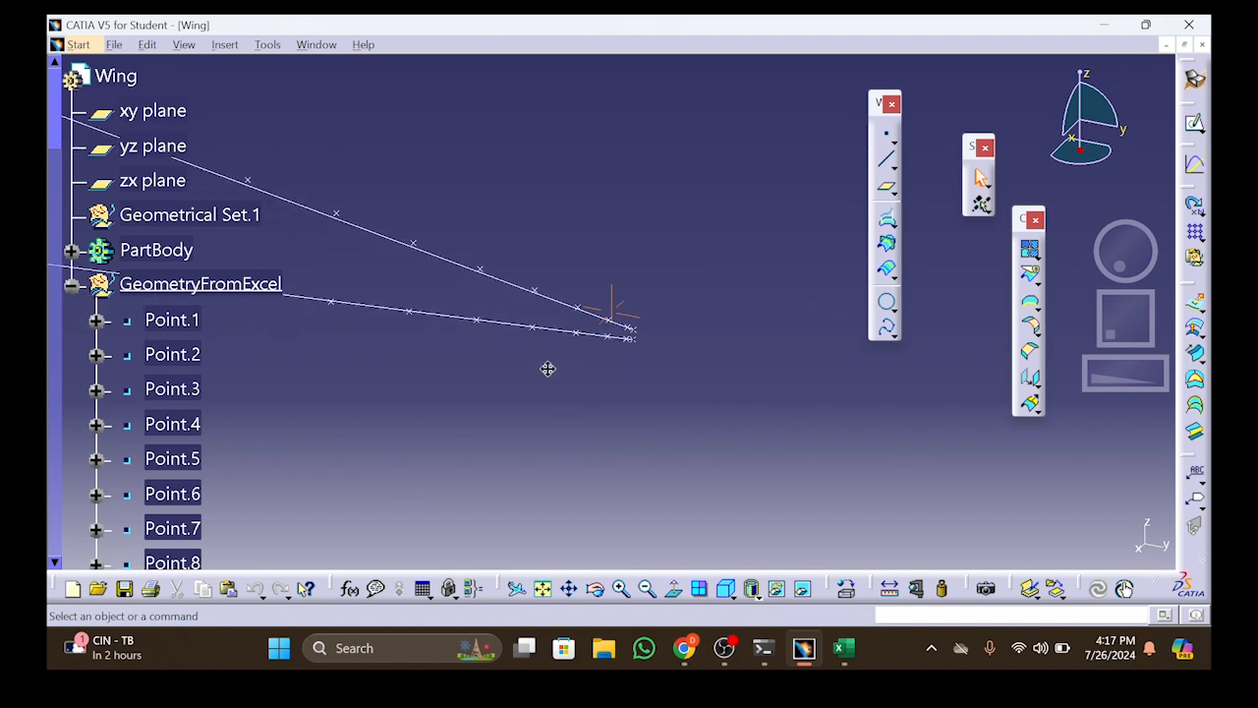
drag(1099, 373, 1158, 373)
middle_drag(801, 449, 741, 406)
drag(1129, 373, 1153, 371)
middle_drag(601, 505, 755, 485)
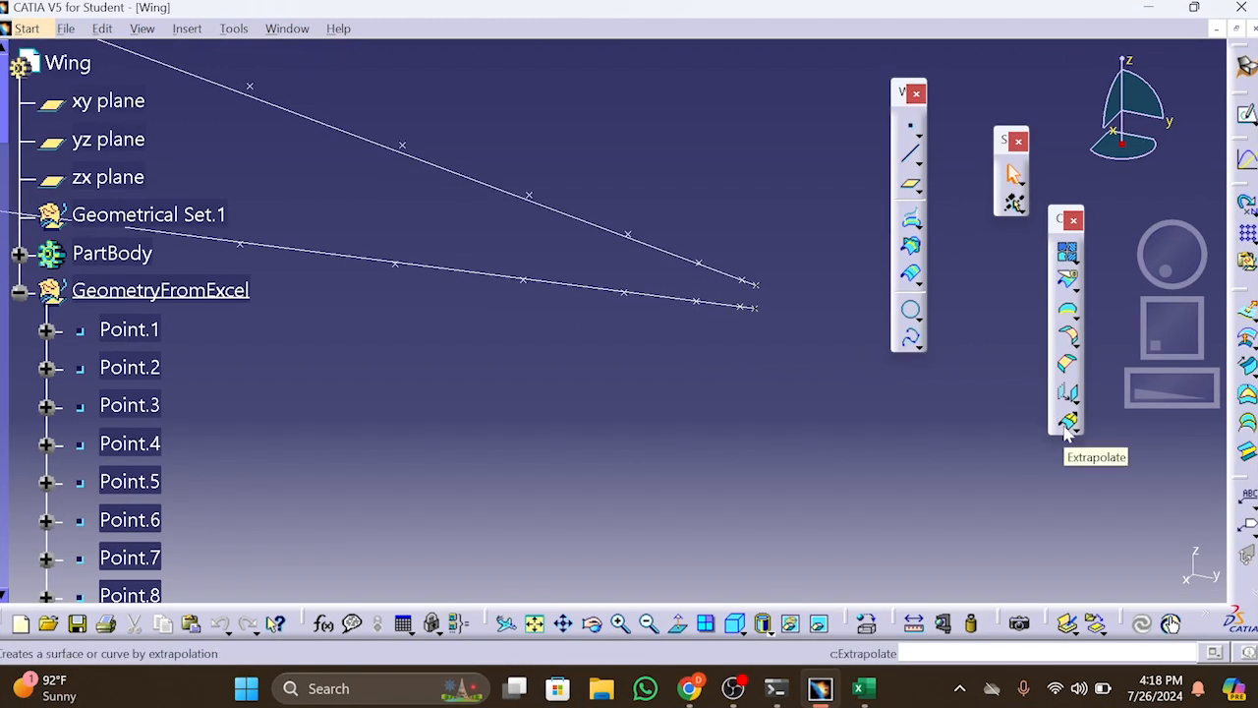
Extrapolate Spline.1 from Point.1 at the upper trailing edge by a length of 0.394 in, tangent, with Assemble result off
click(1068, 424)
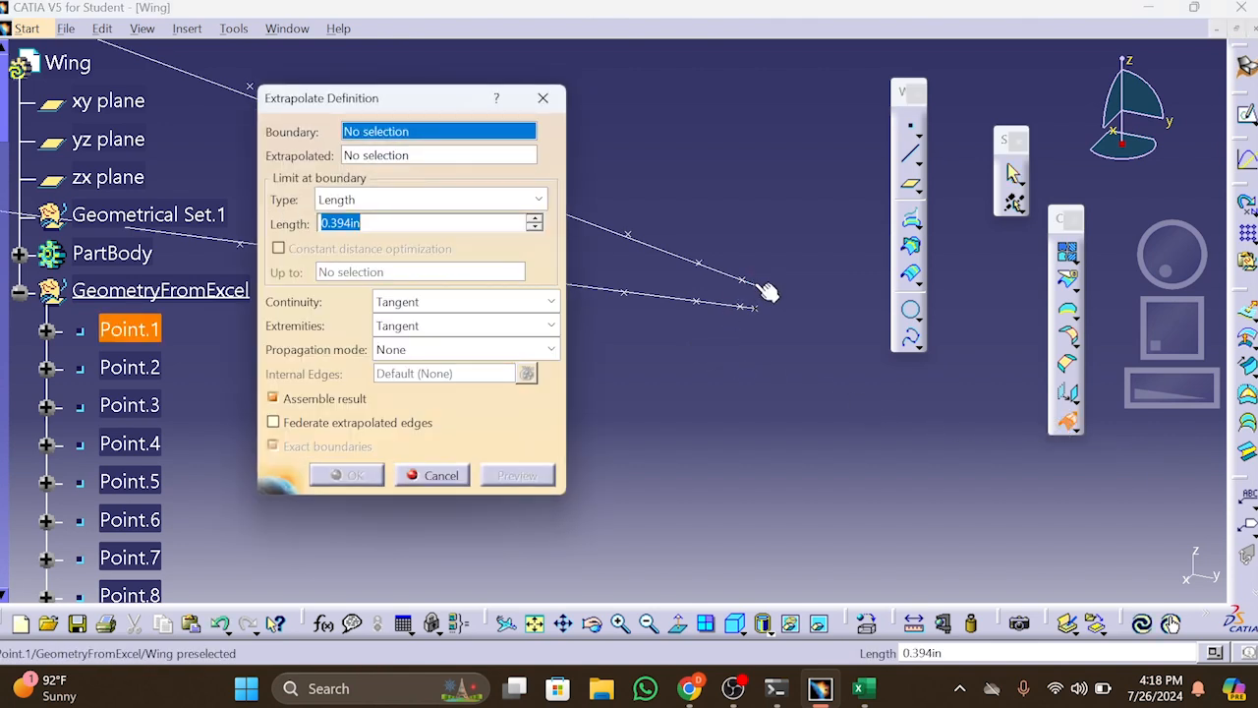
click(757, 284)
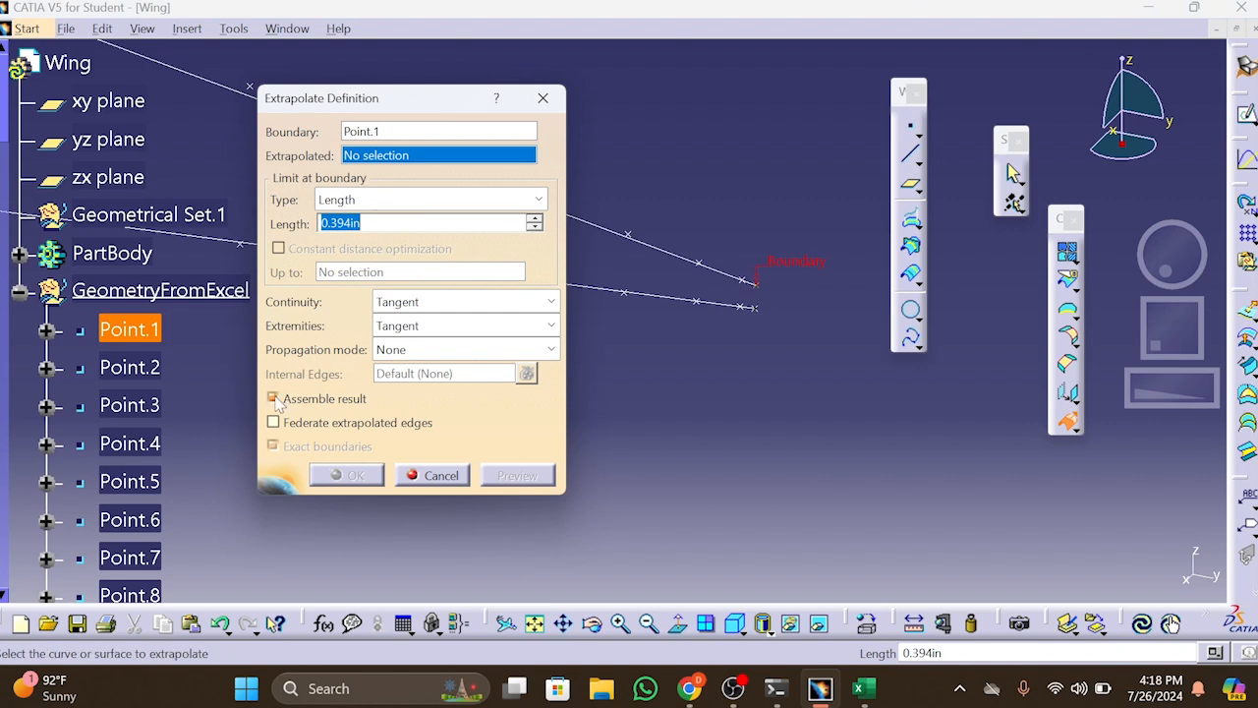
click(274, 400)
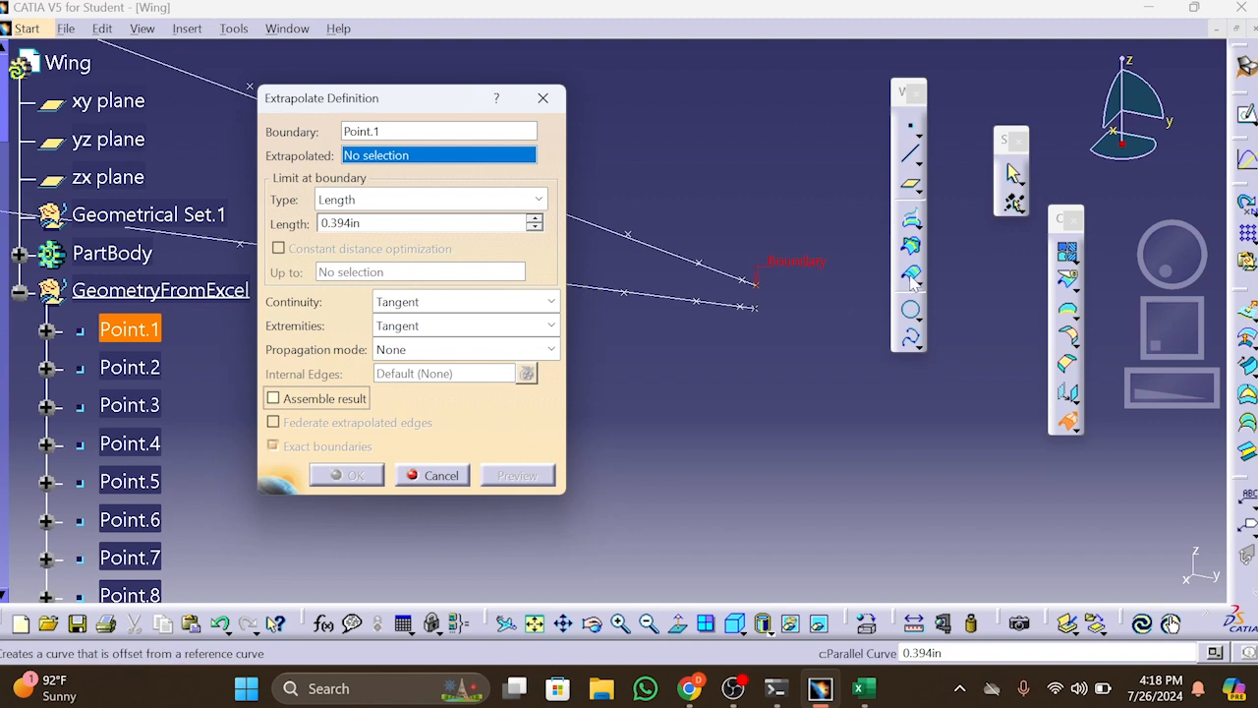
click(745, 284)
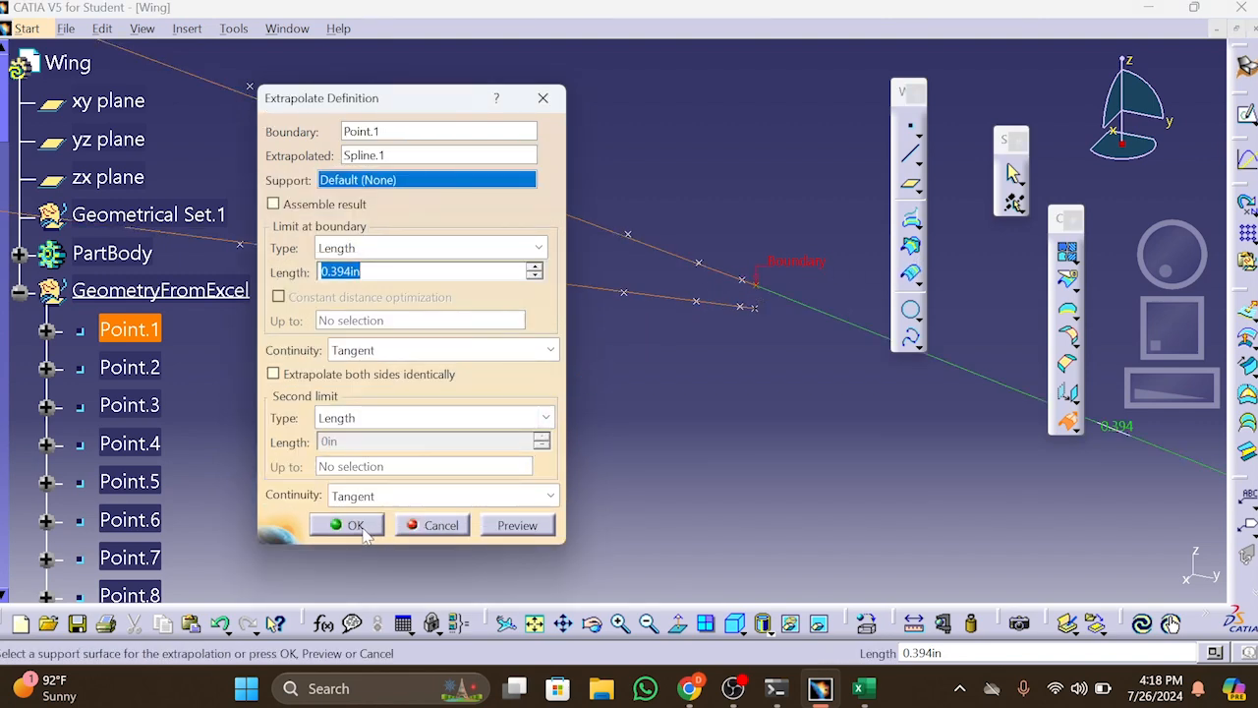
click(372, 529)
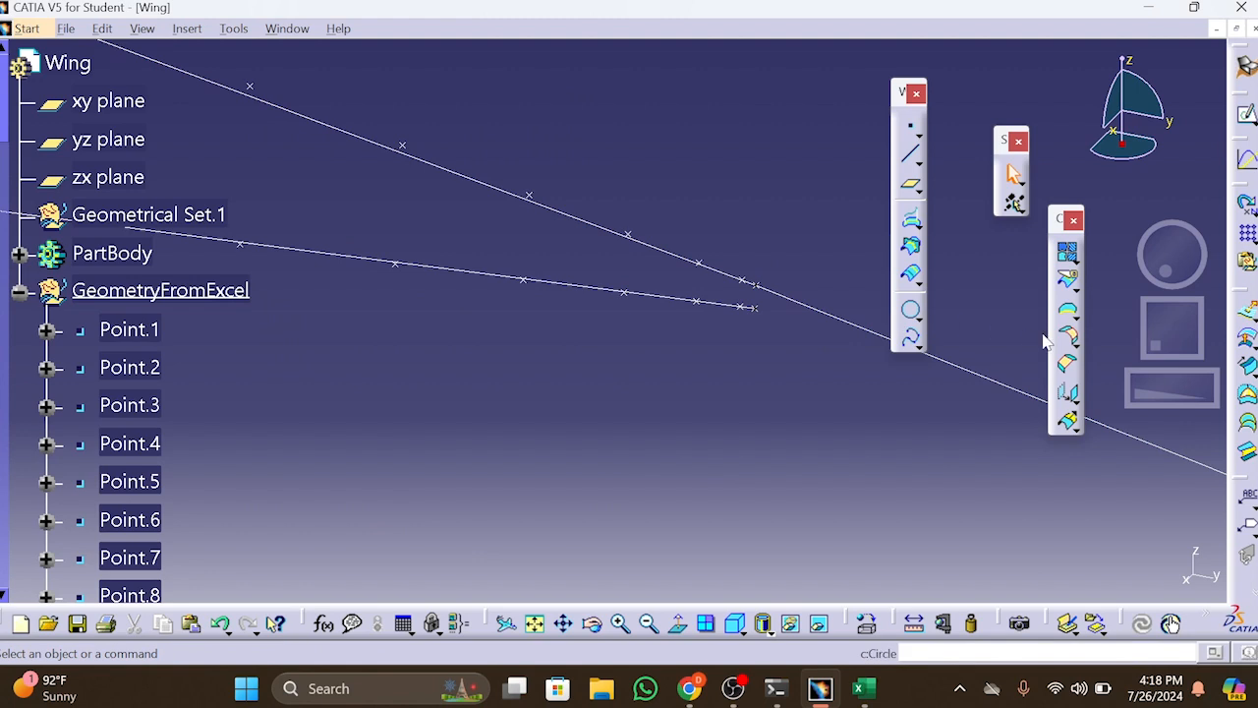
click(1072, 423)
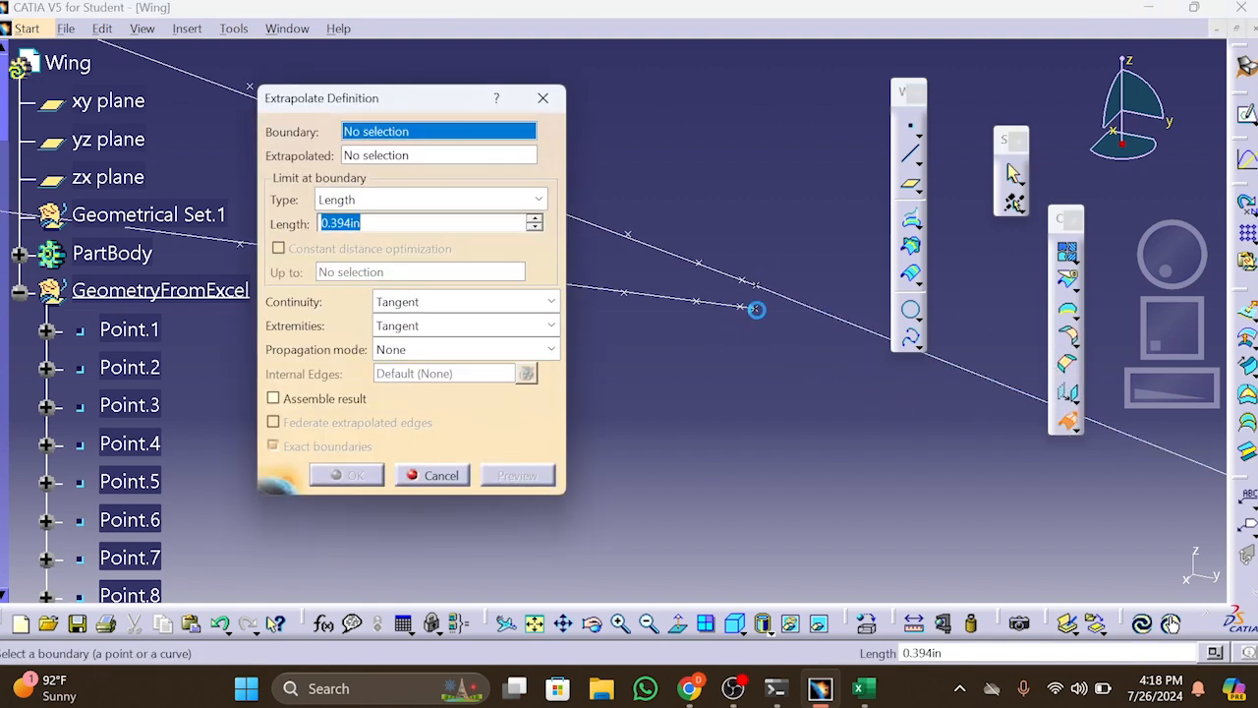
click(759, 313)
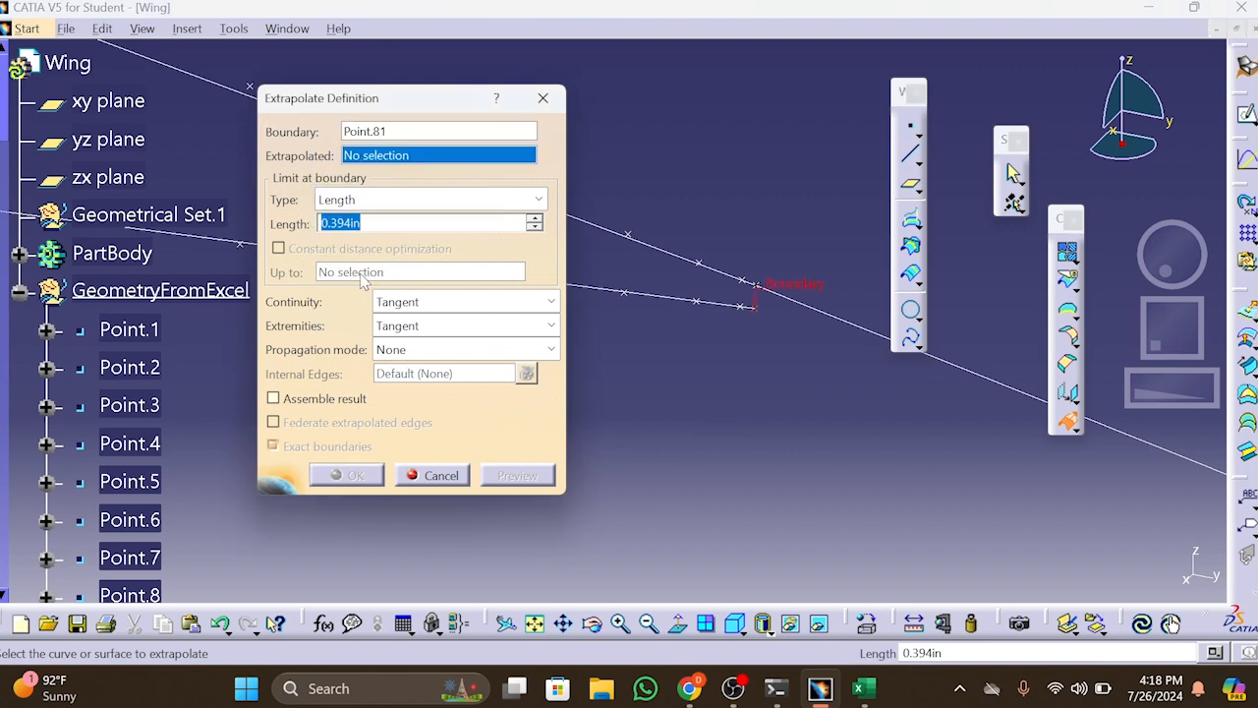
click(422, 199)
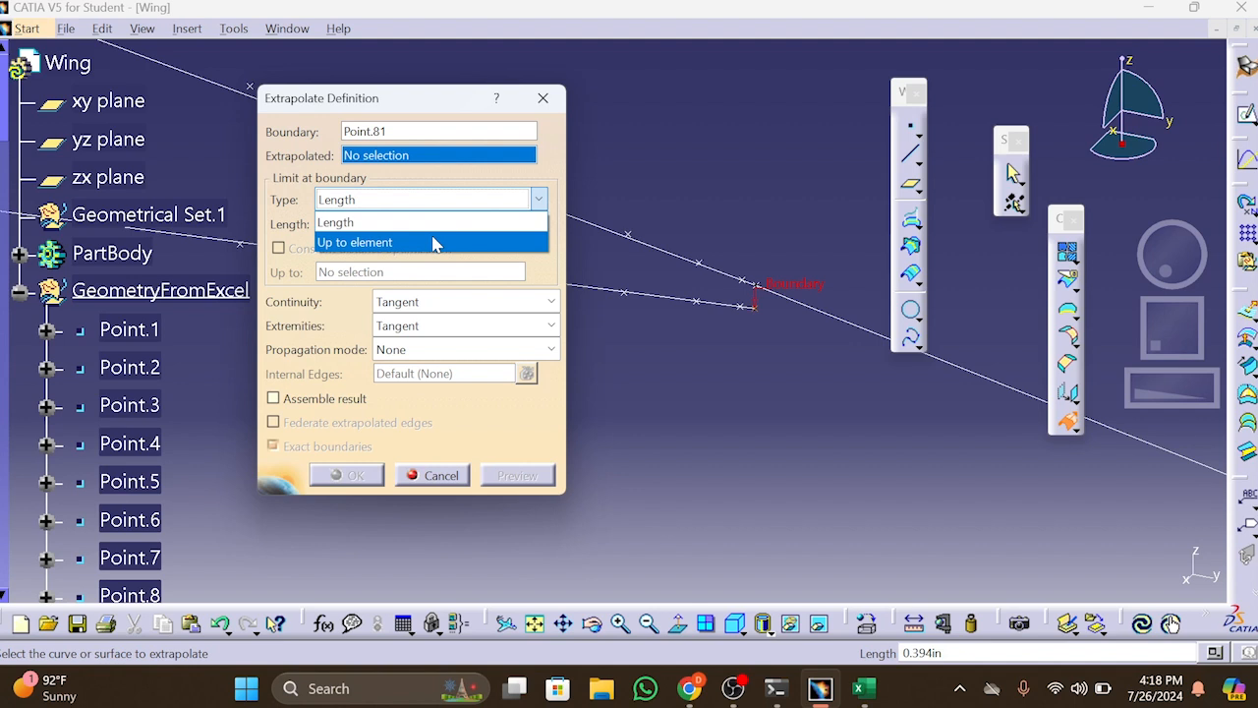
click(436, 243)
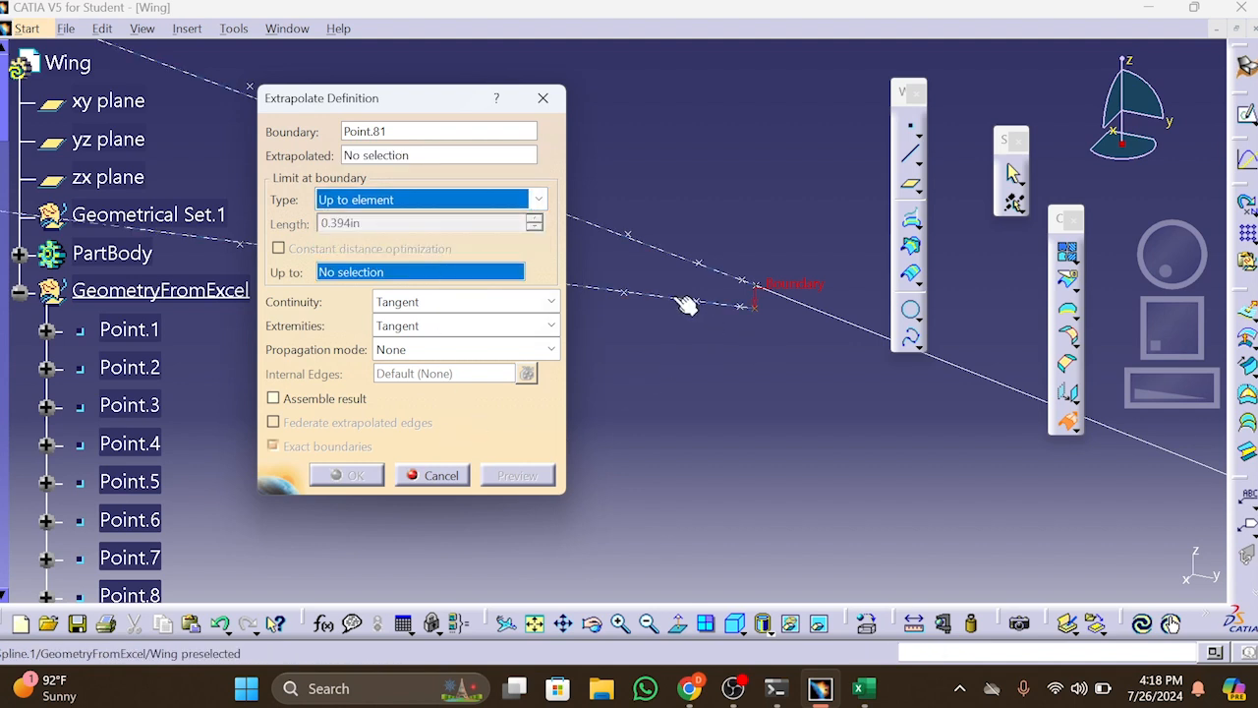
click(684, 300)
click(437, 475)
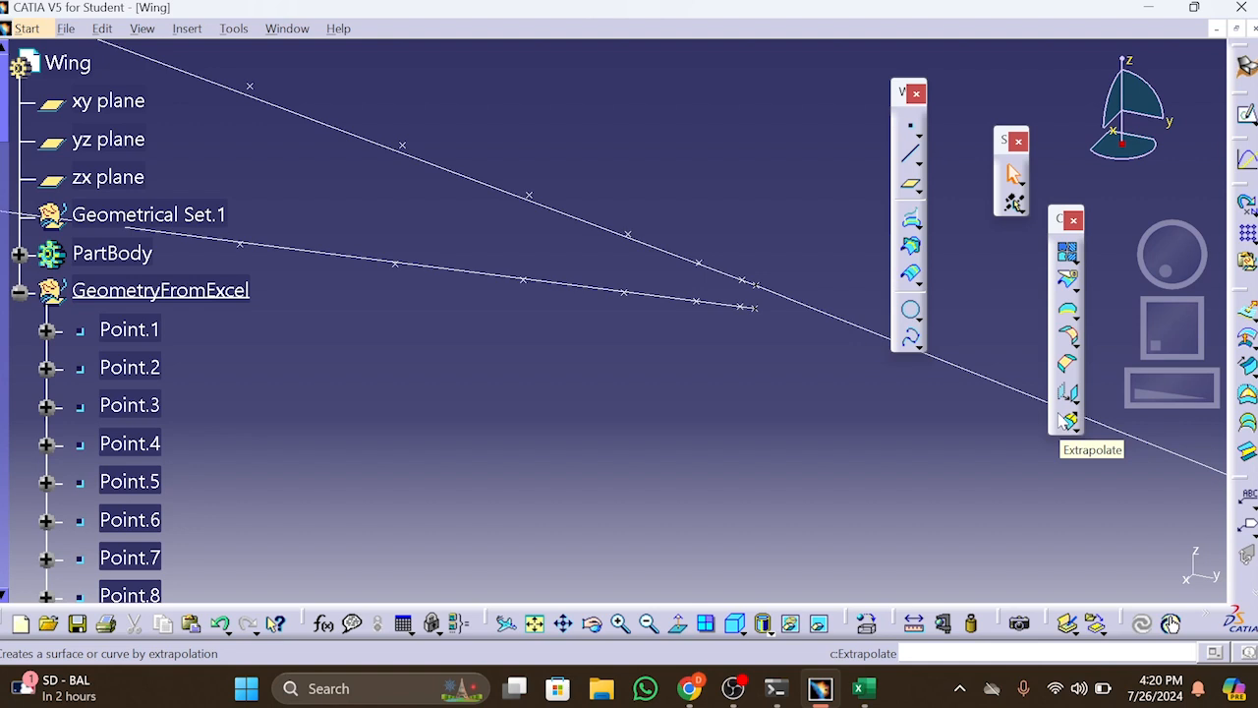
Extrapolate Spline.1 from Point.81 at the lower trailing edge with type Up to element, limited by the upper extrapolated line Extrapol.1
click(1069, 421)
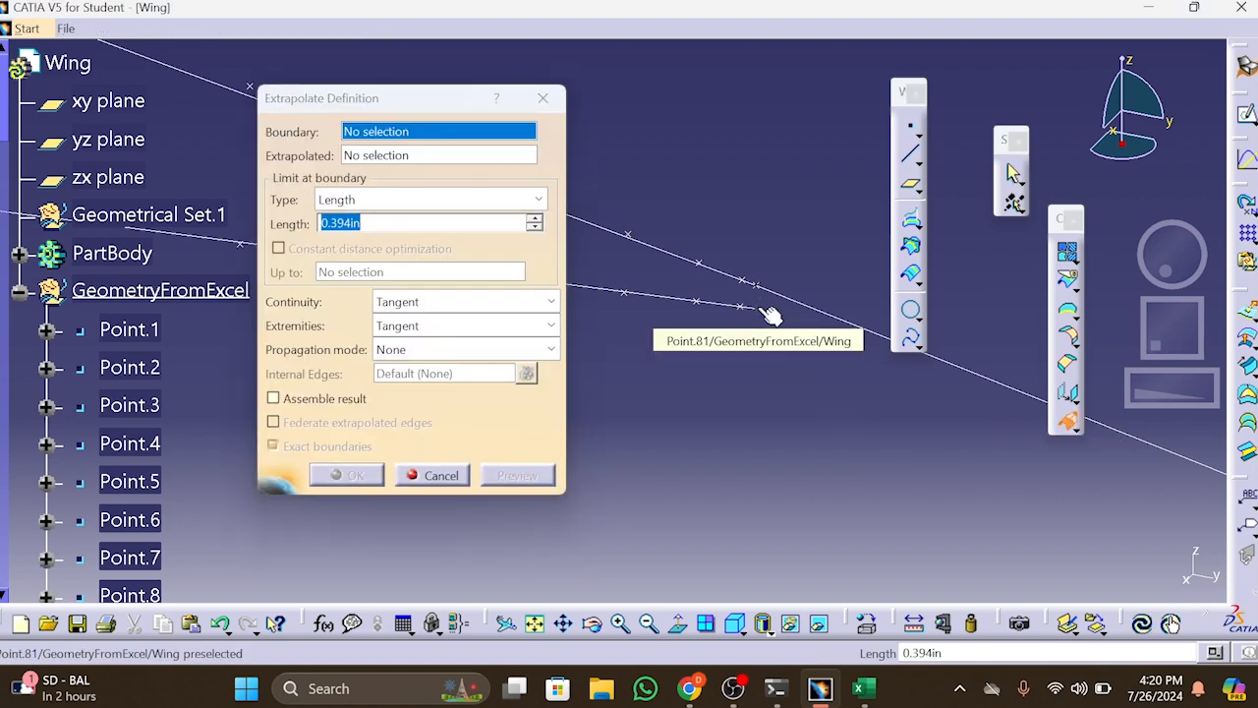
click(756, 312)
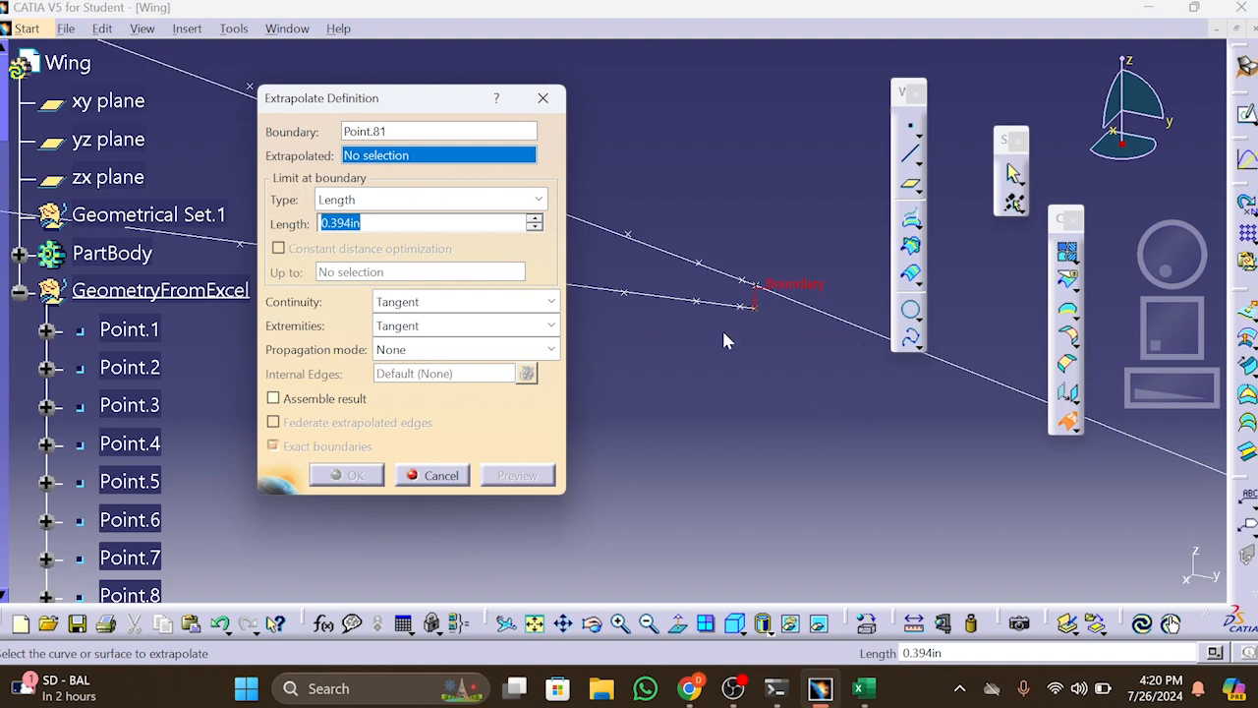
click(668, 299)
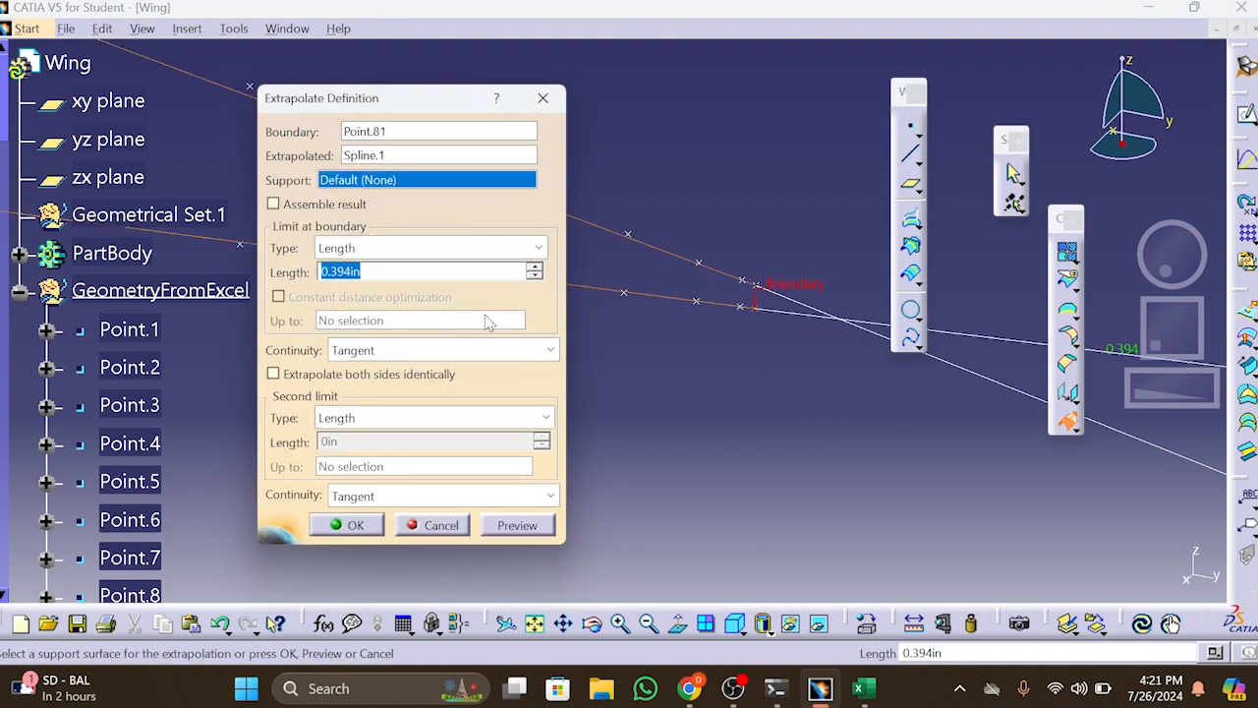
click(437, 248)
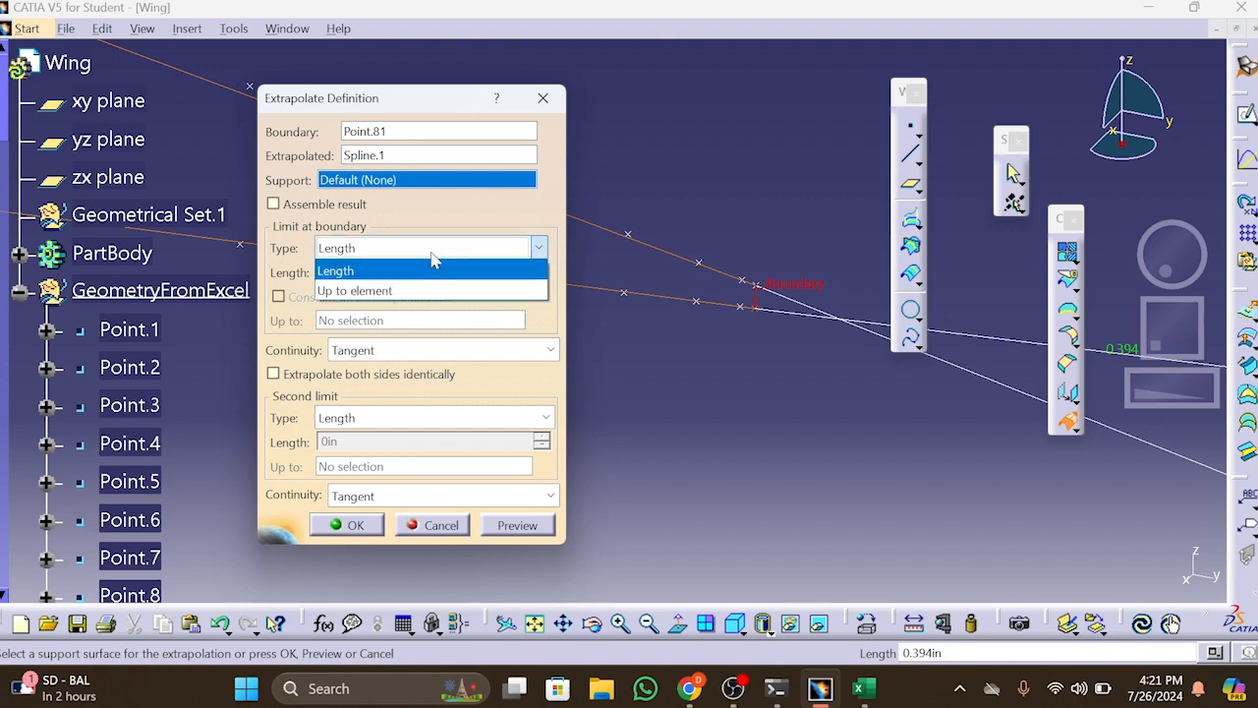
click(433, 291)
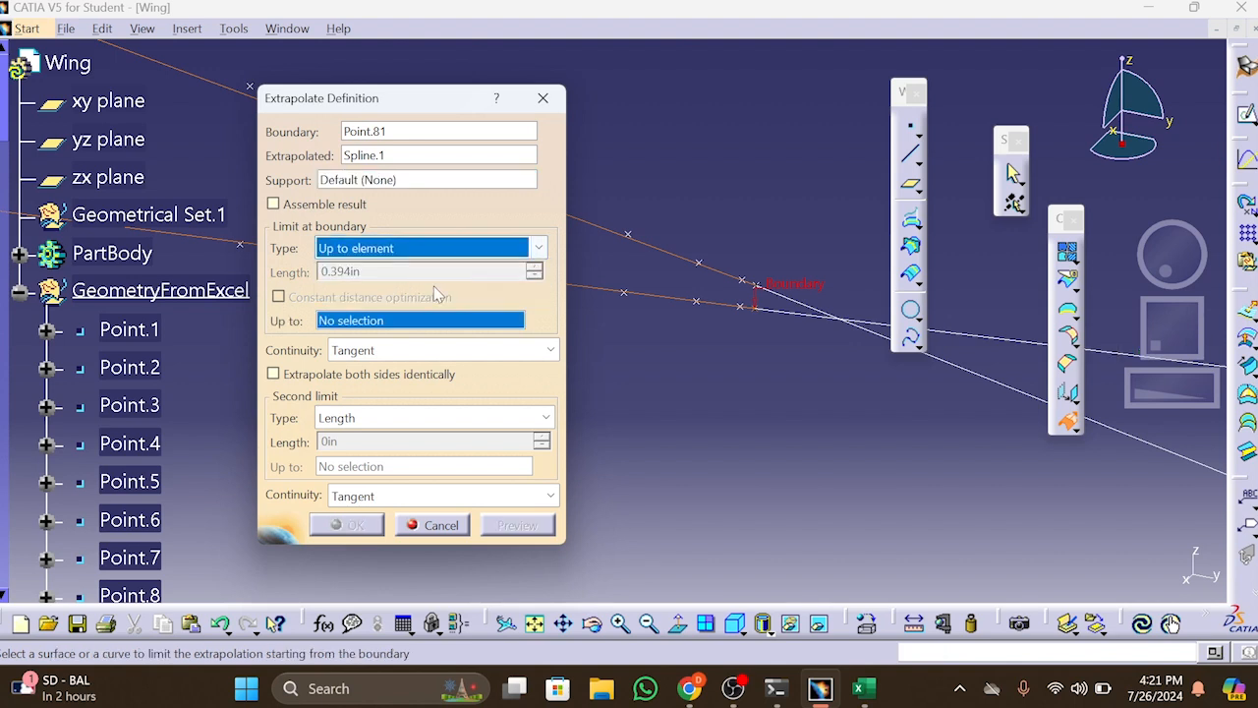
click(816, 312)
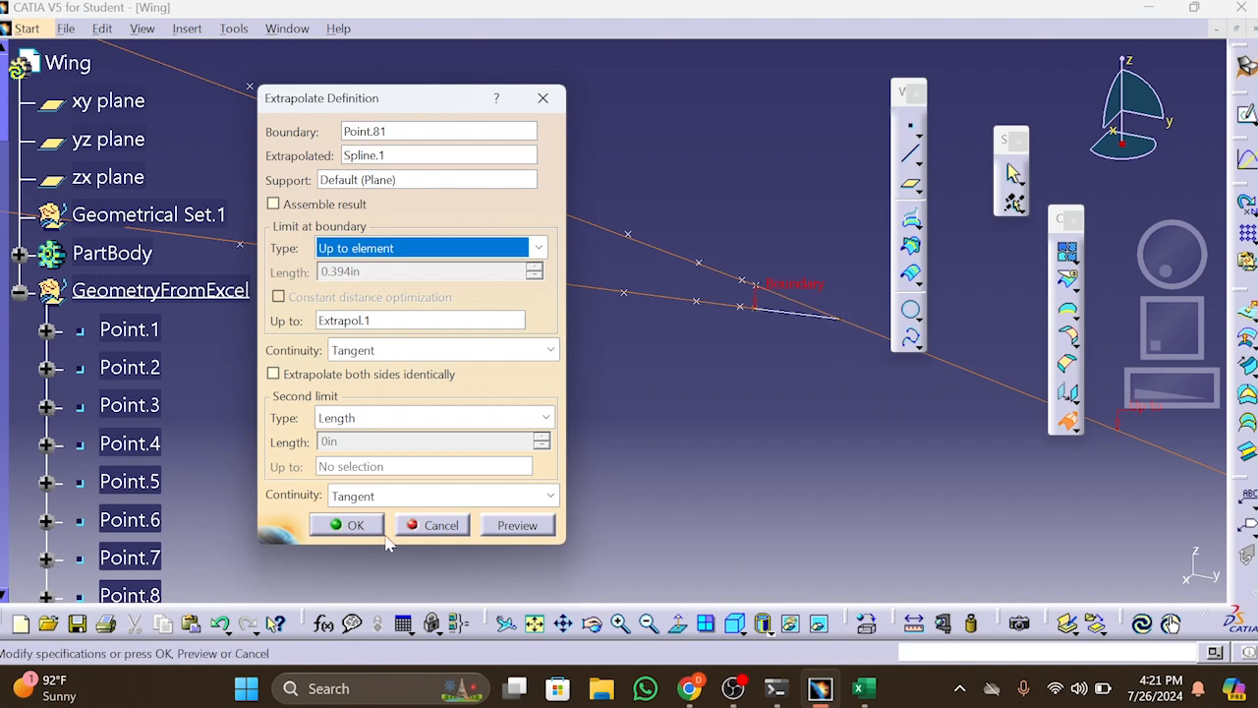
click(344, 525)
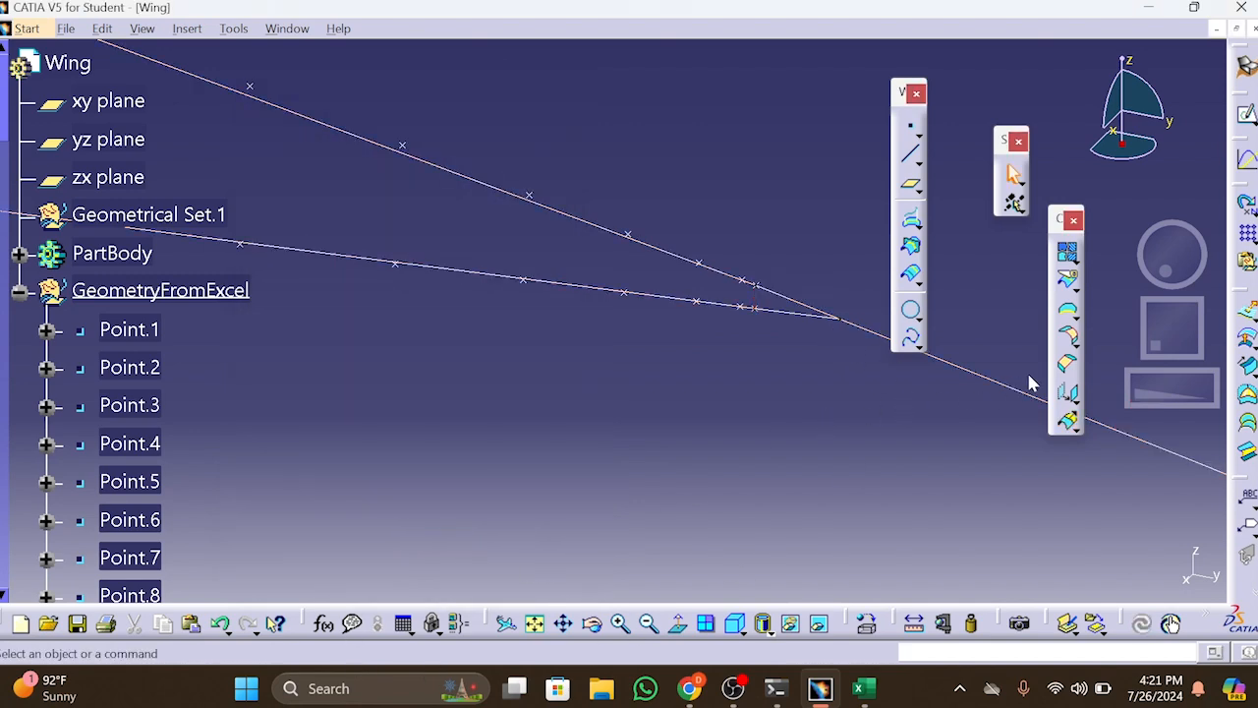
Split Extrapol.1 using Extrapol.2 as the cutting element to trim the excess line beyond the trailing edge
drag(901, 92, 922, 68)
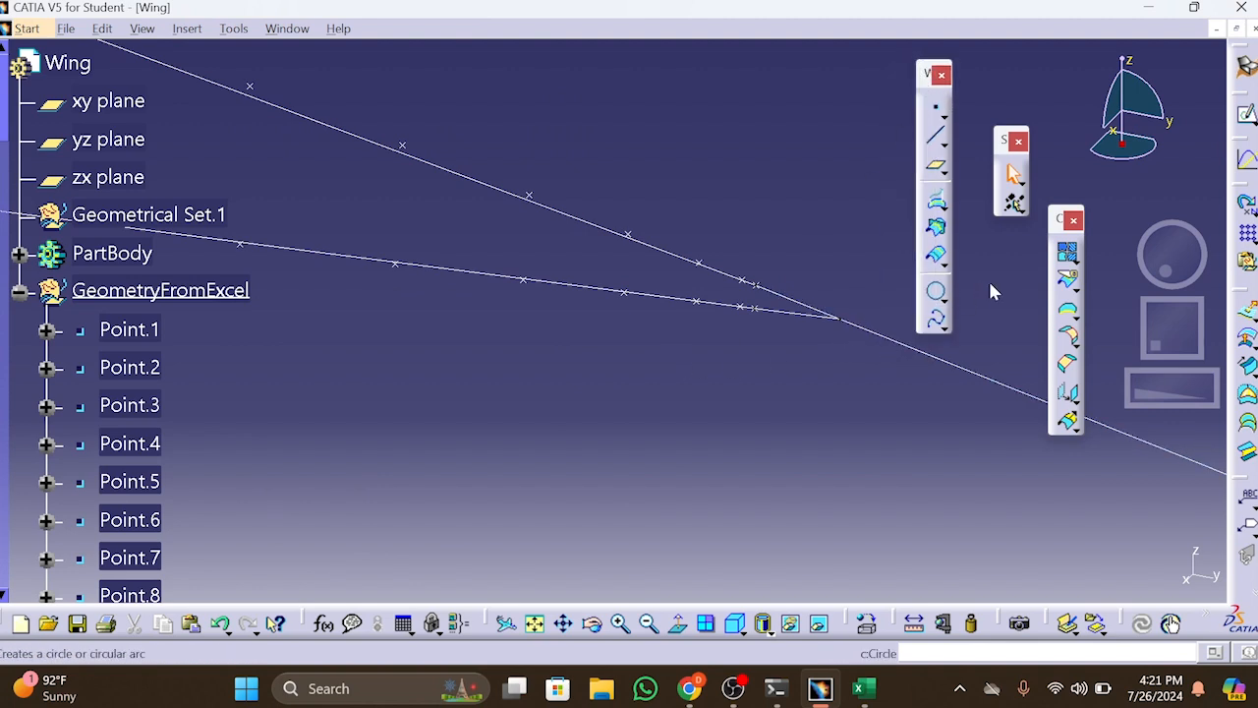
click(1069, 283)
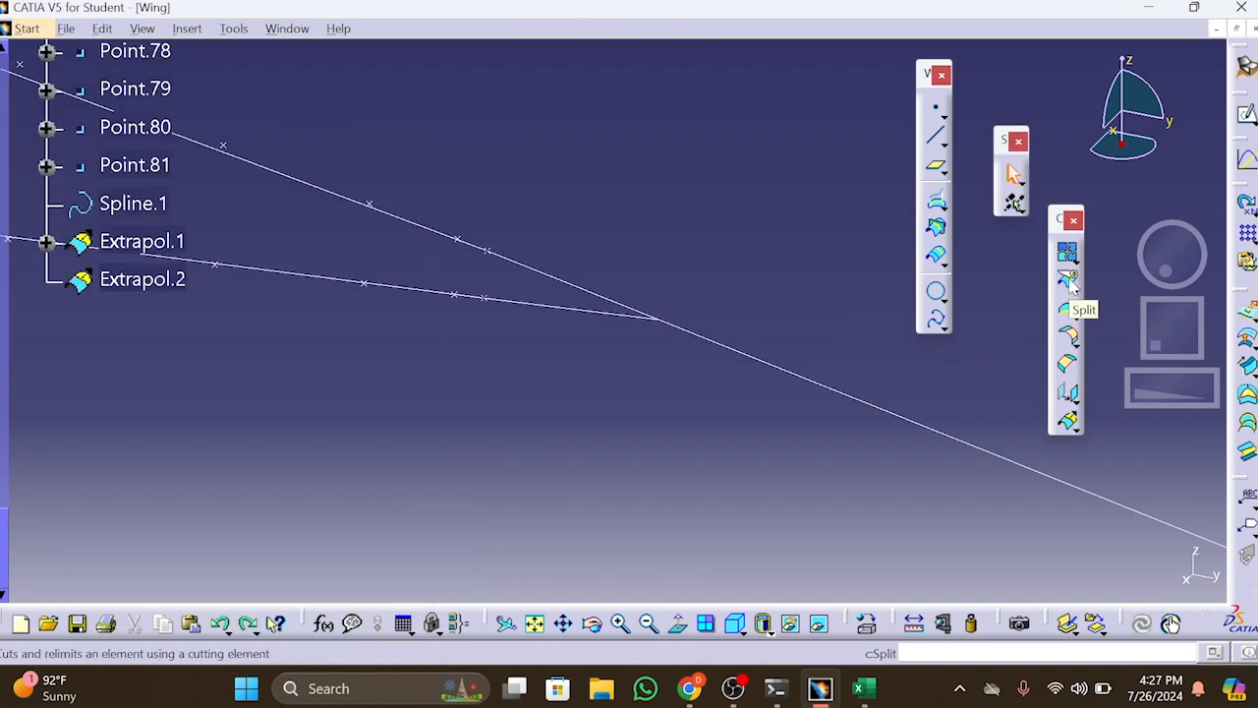
click(1069, 283)
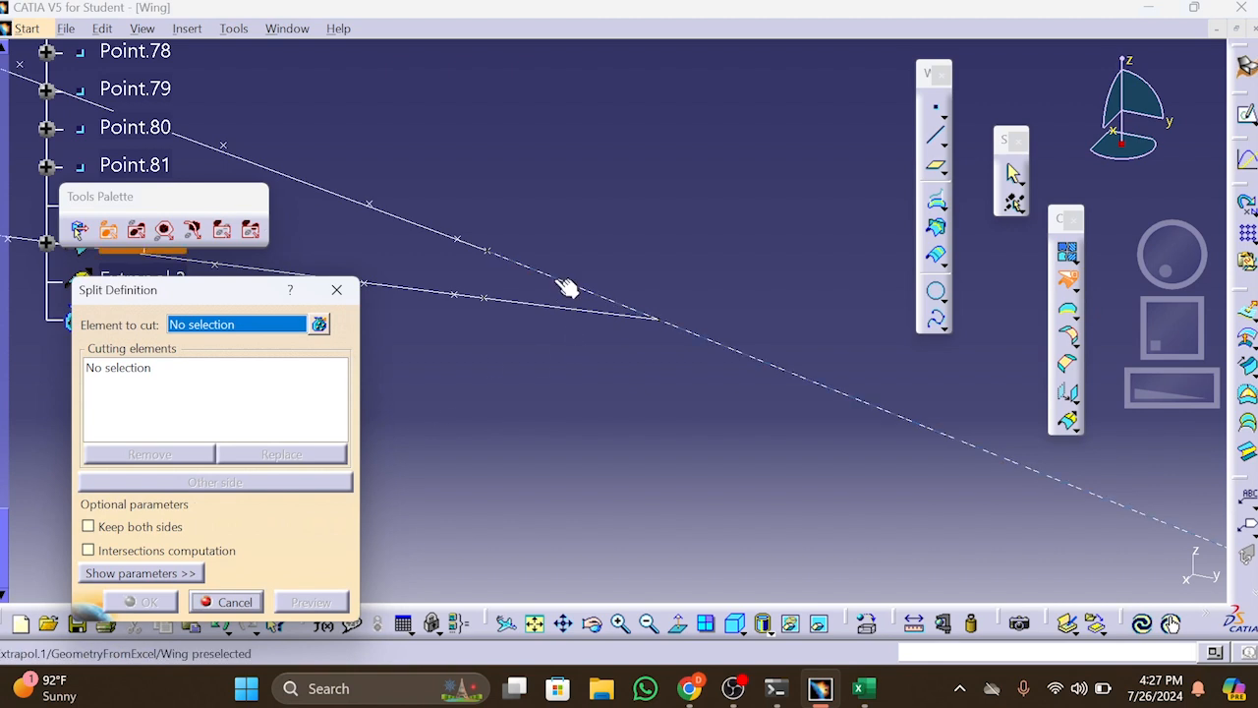
click(570, 283)
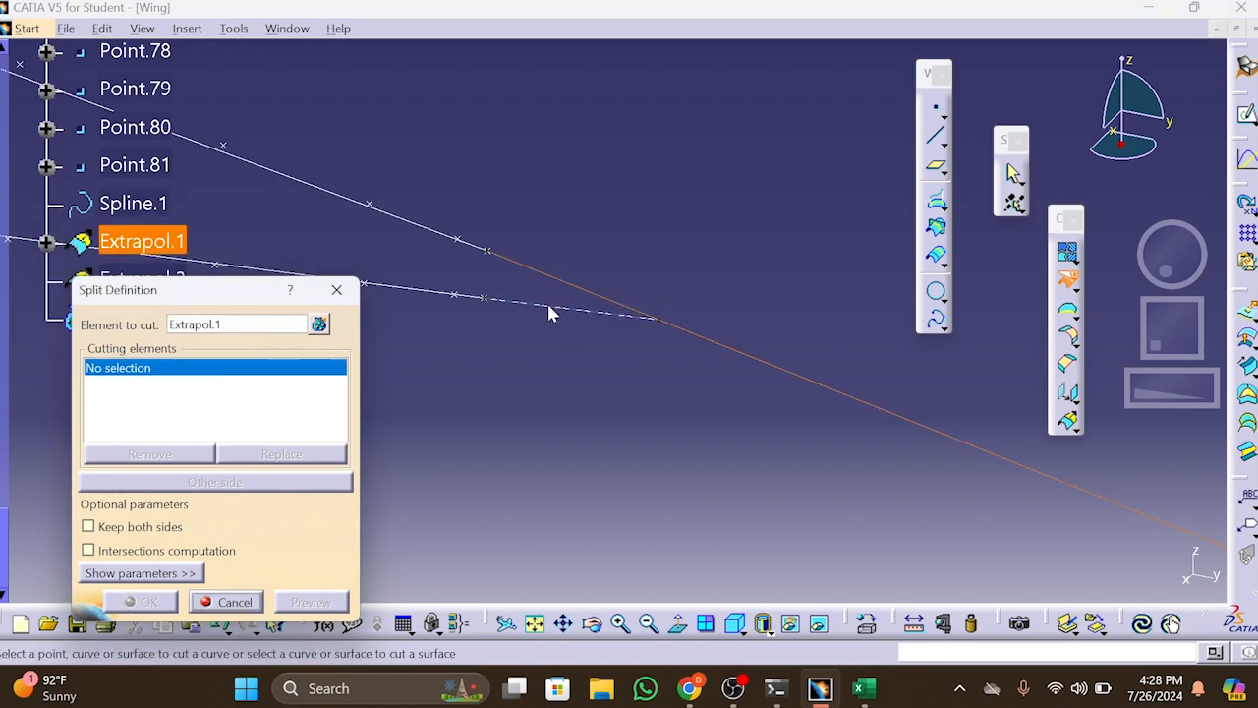
click(551, 311)
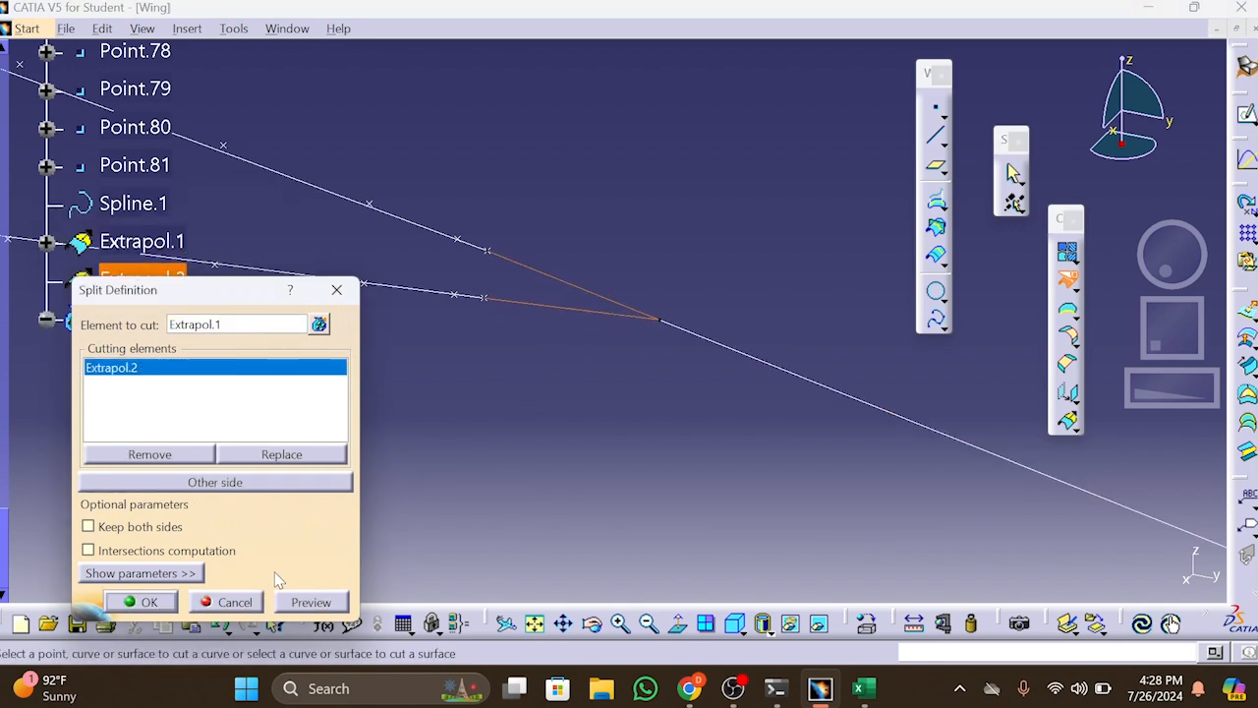
click(158, 603)
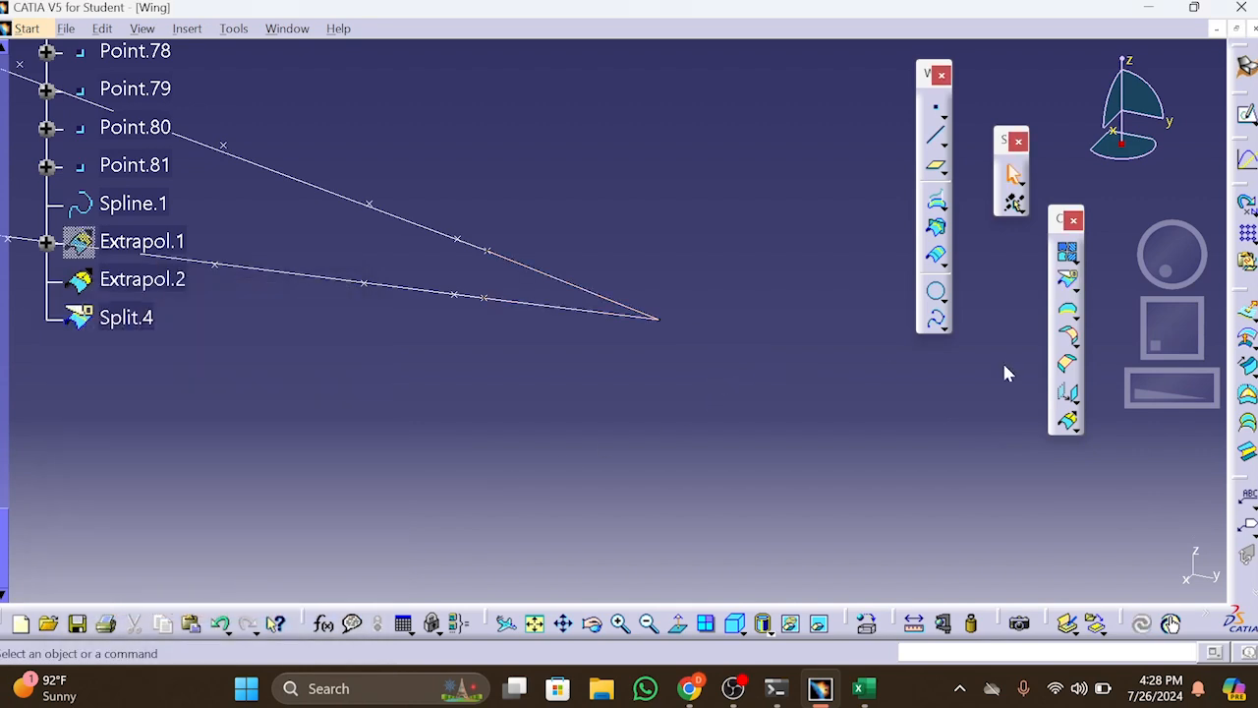
Bring the whole airfoil into view and switch to the Generative Shape Design workbench
drag(1195, 395, 1109, 414)
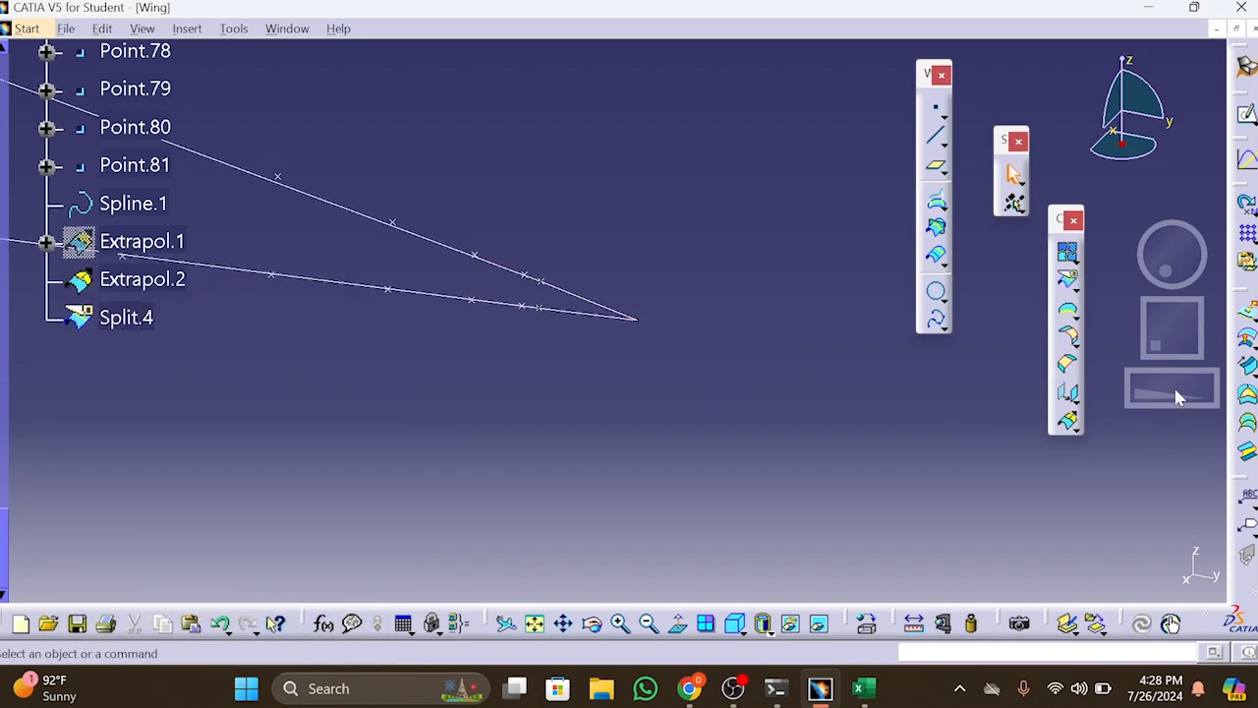
mouse_move(1180, 397)
mouse_down()
mouse_move(1135, 393)
mouse_move(935, 449)
mouse_up()
drag(1207, 390, 1062, 420)
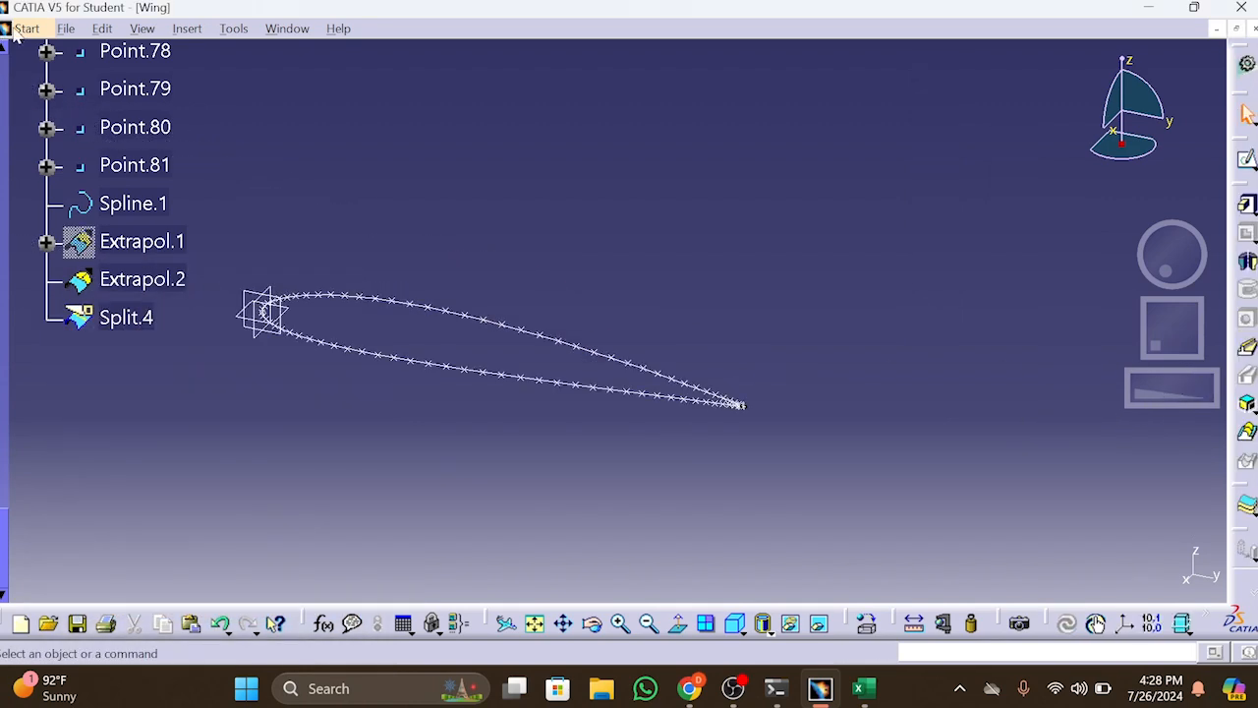
click(27, 28)
mouse_move(114, 179)
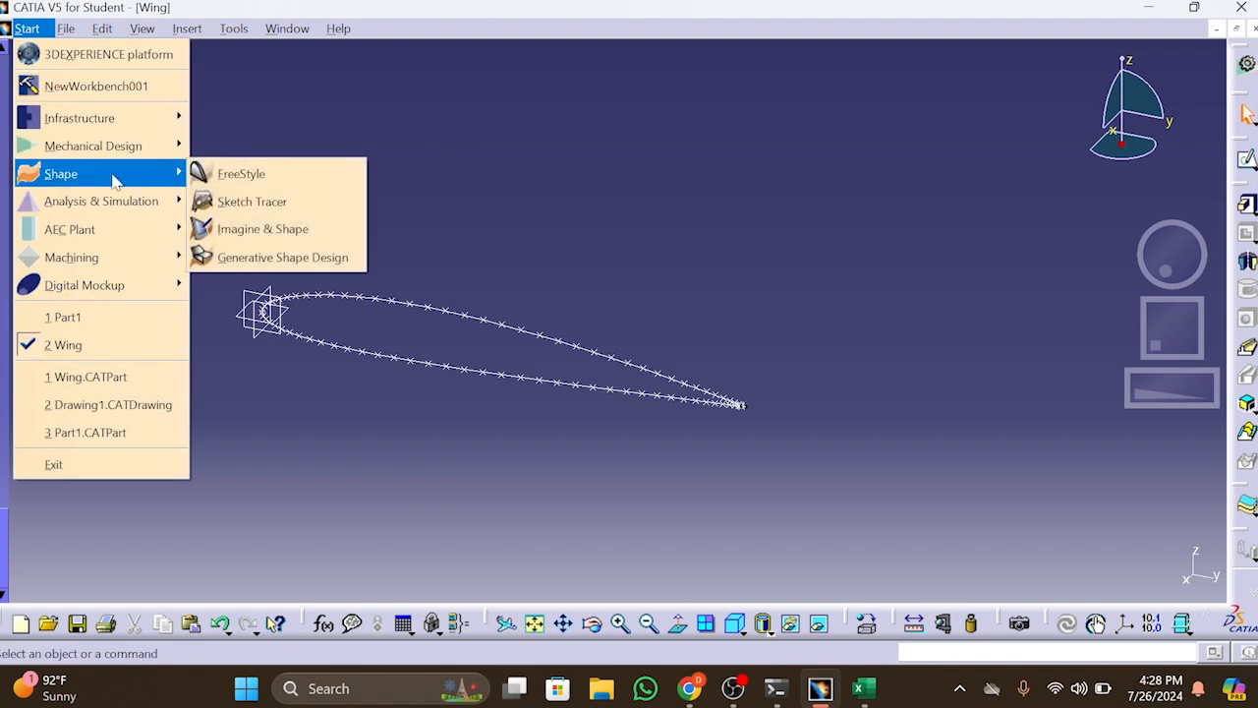
click(209, 257)
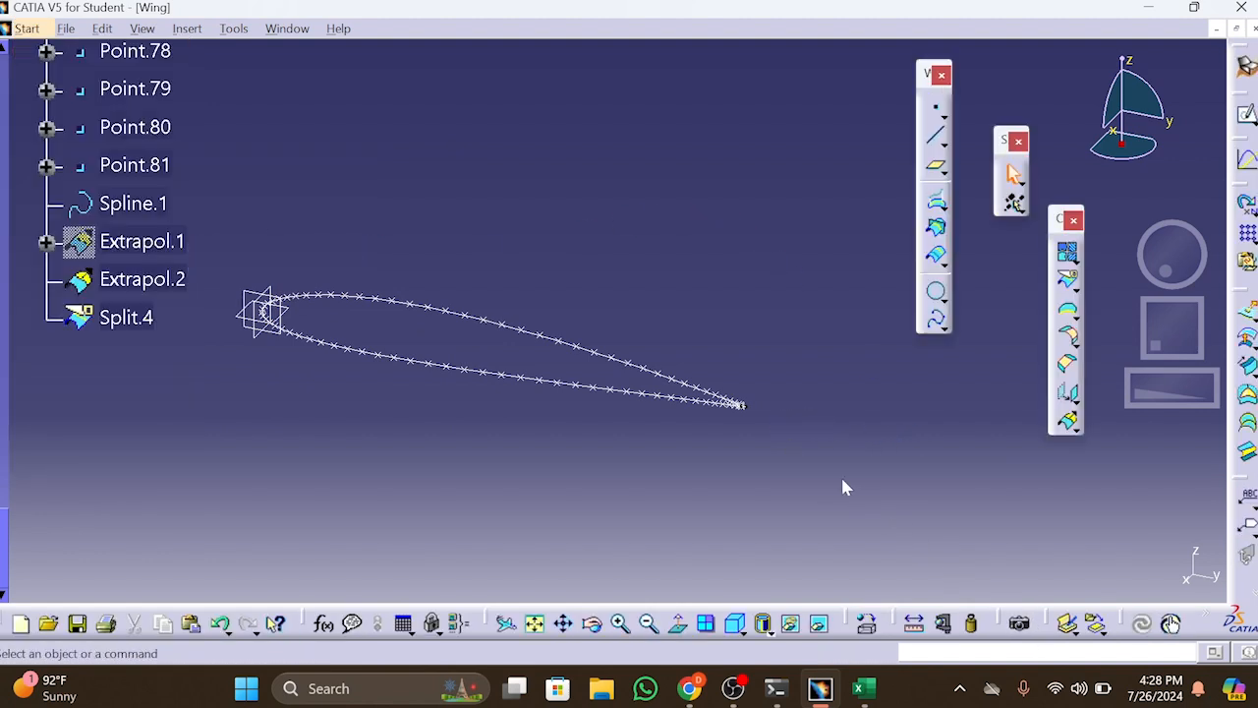
Join Spline.1, Extrapol.2 and Split.4 into a single closed airfoil curve with a merging distance of 3.937e-005 in
middle_drag(920, 428, 1011, 415)
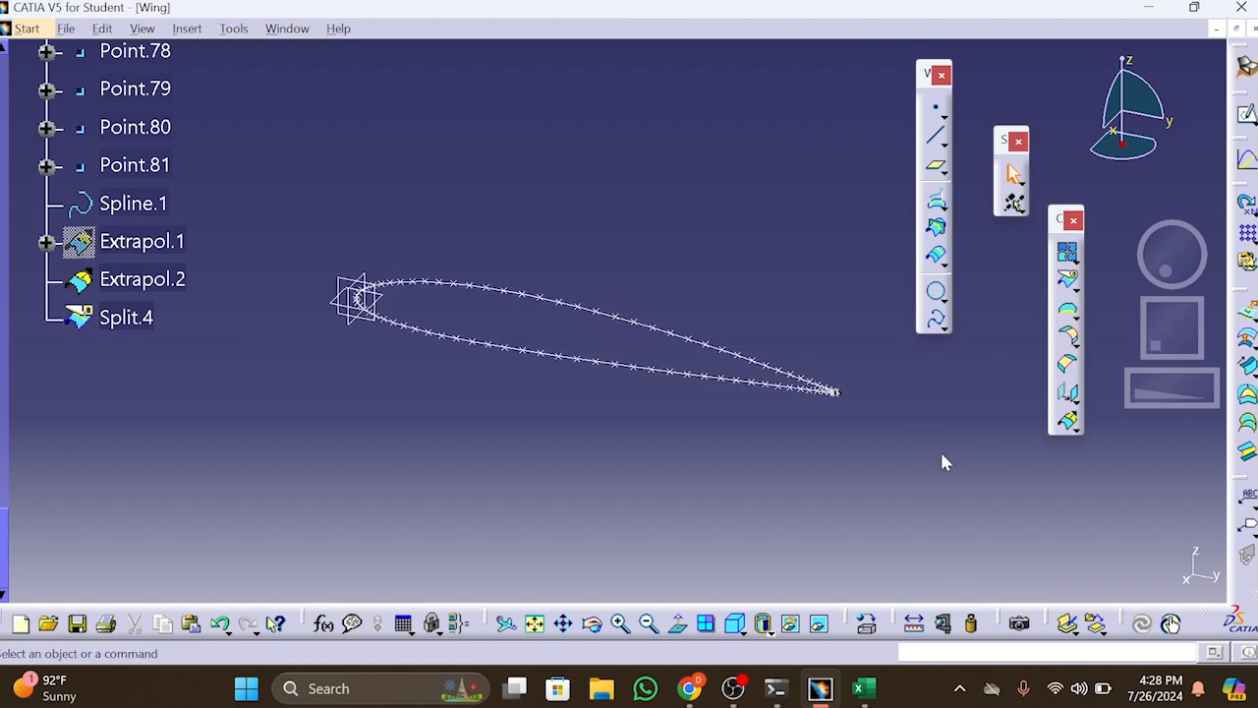
drag(288, 219, 871, 470)
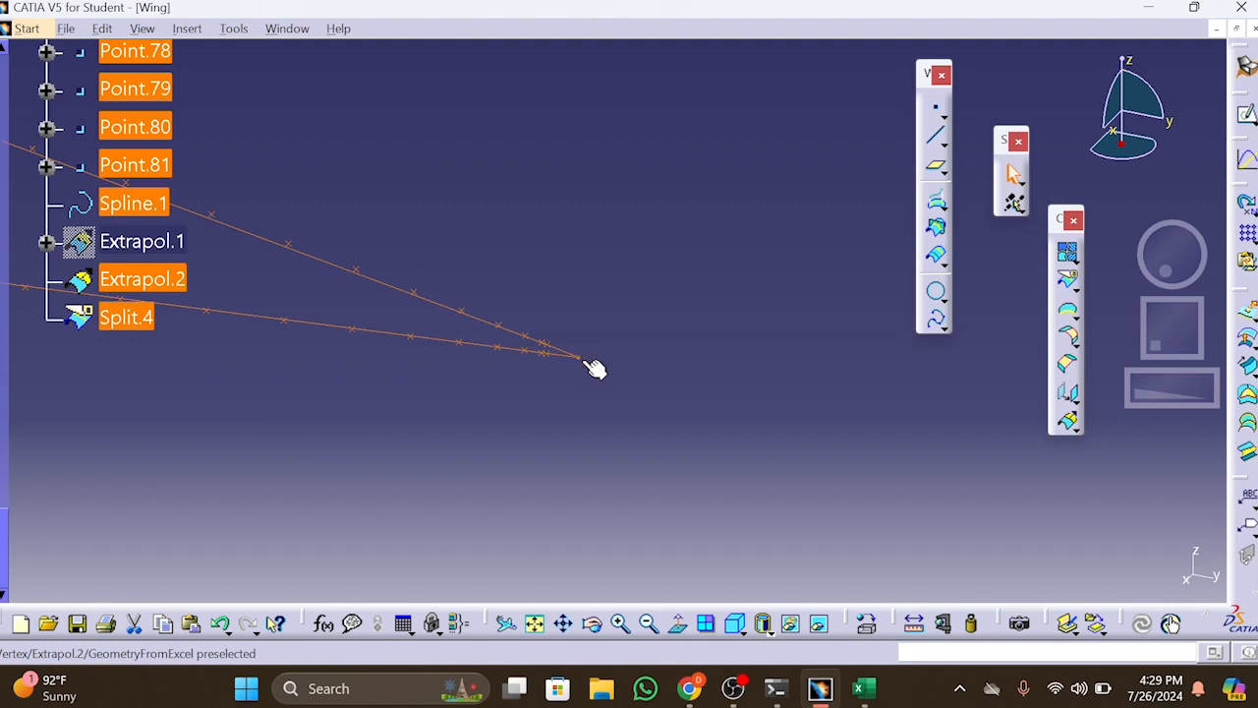
click(585, 360)
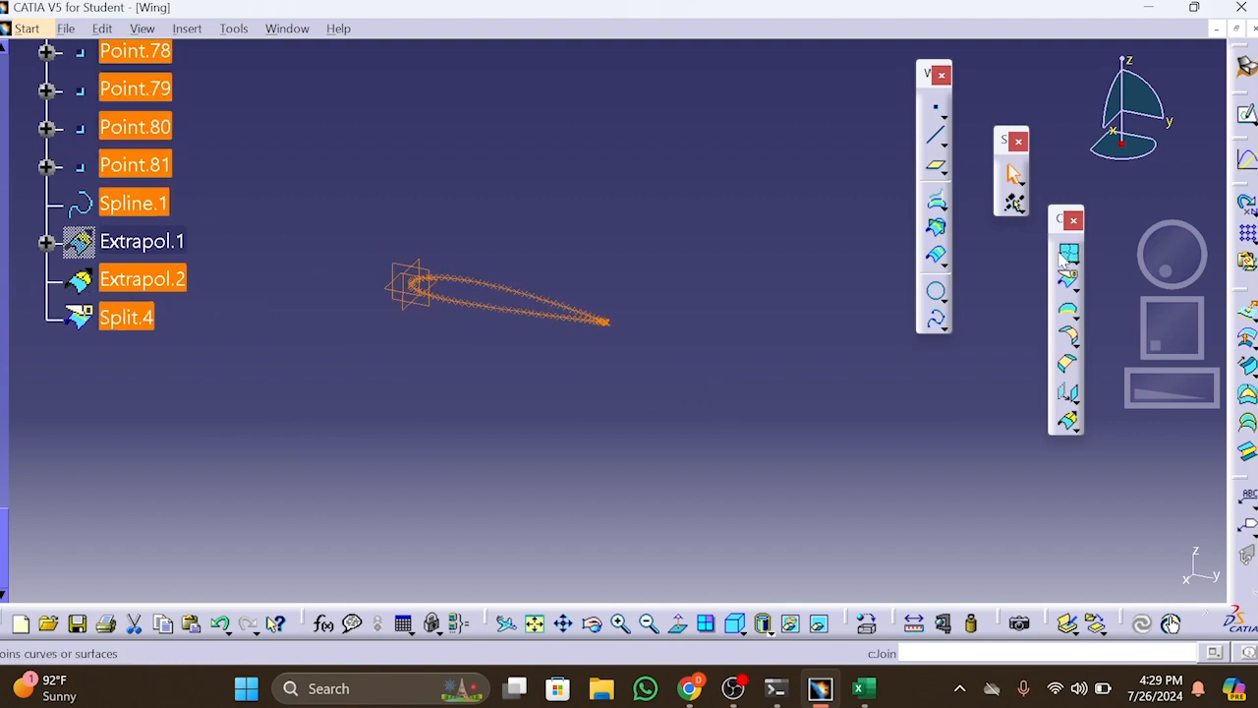
click(1068, 256)
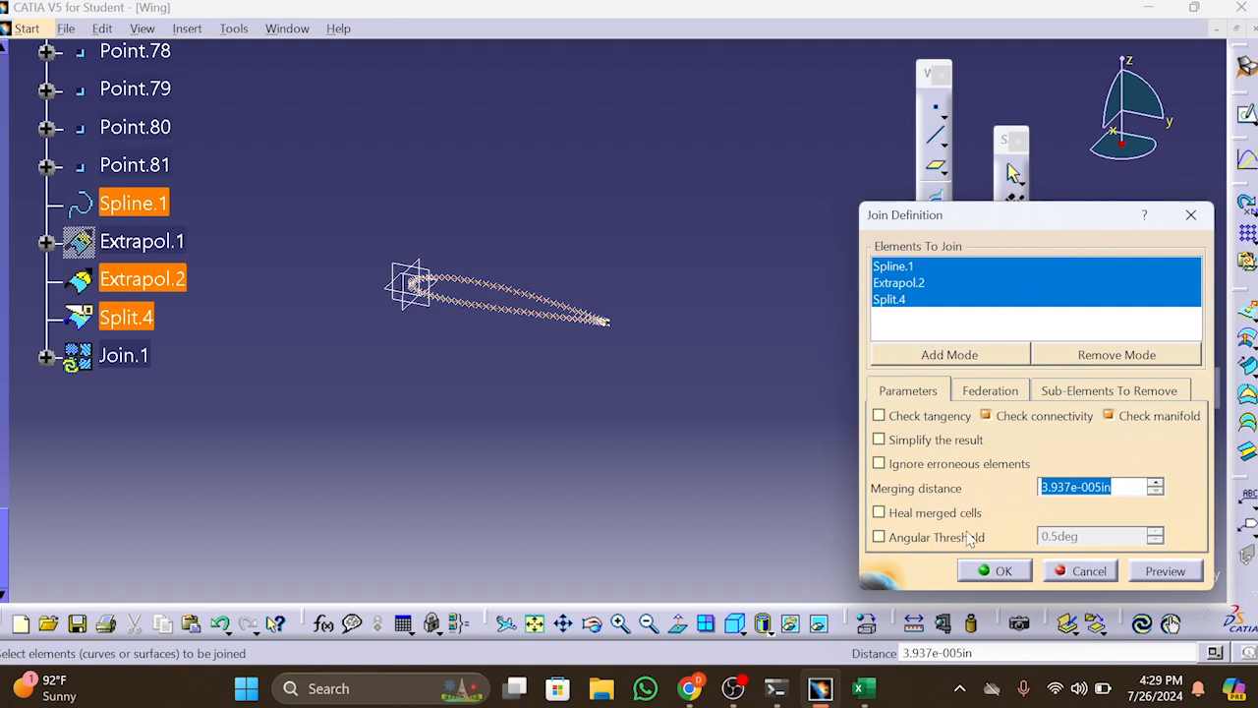
click(991, 571)
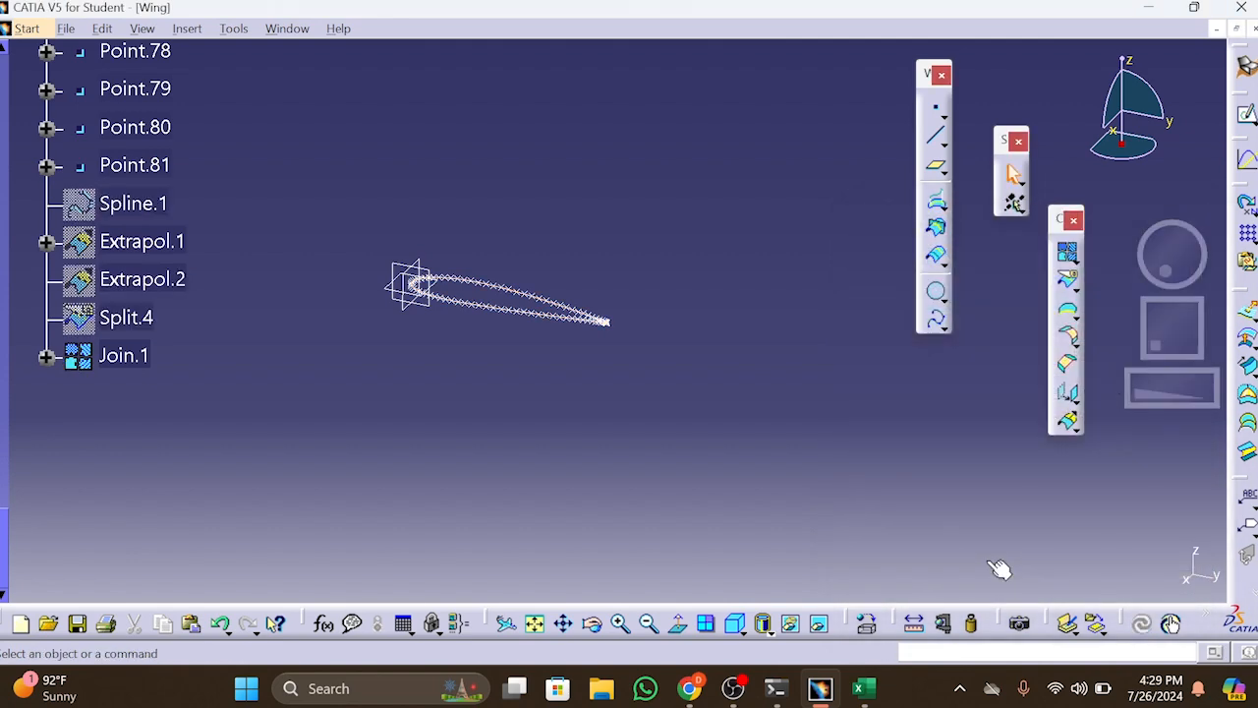
Switch to the Part Design workbench with the joined airfoil in view
drag(1180, 396, 957, 416)
scroll(587, 328, up, 1)
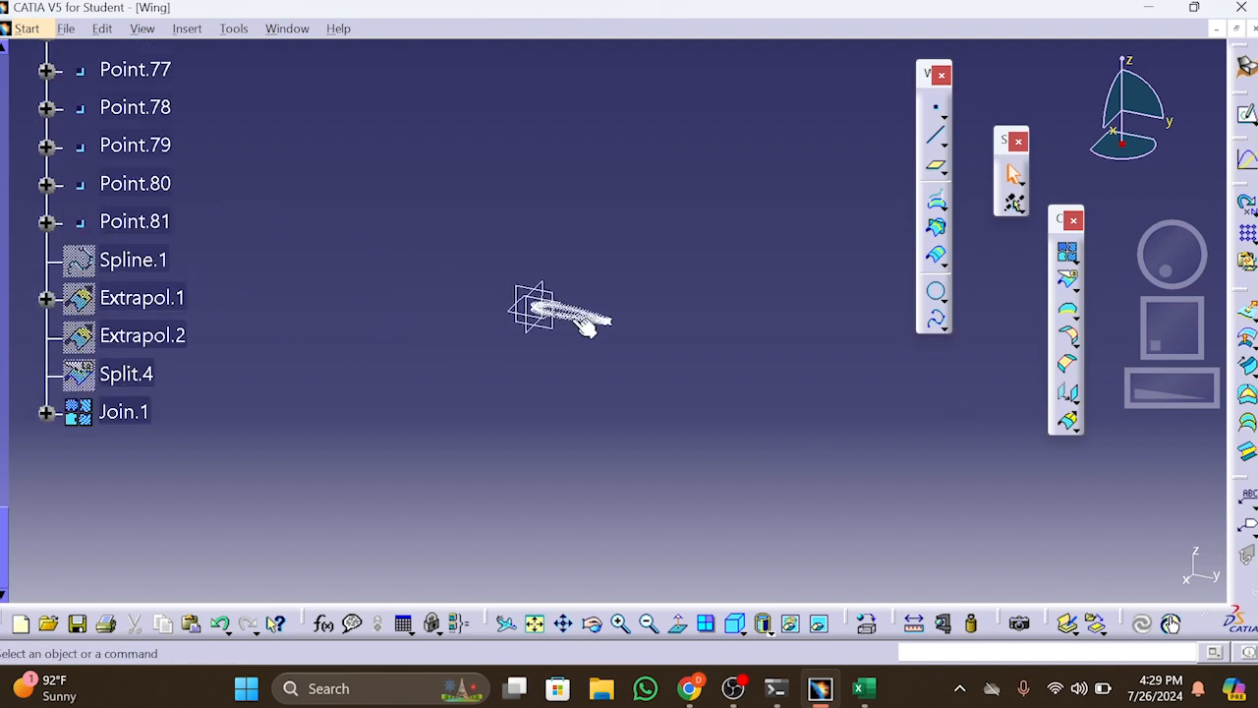
drag(1175, 279, 747, 376)
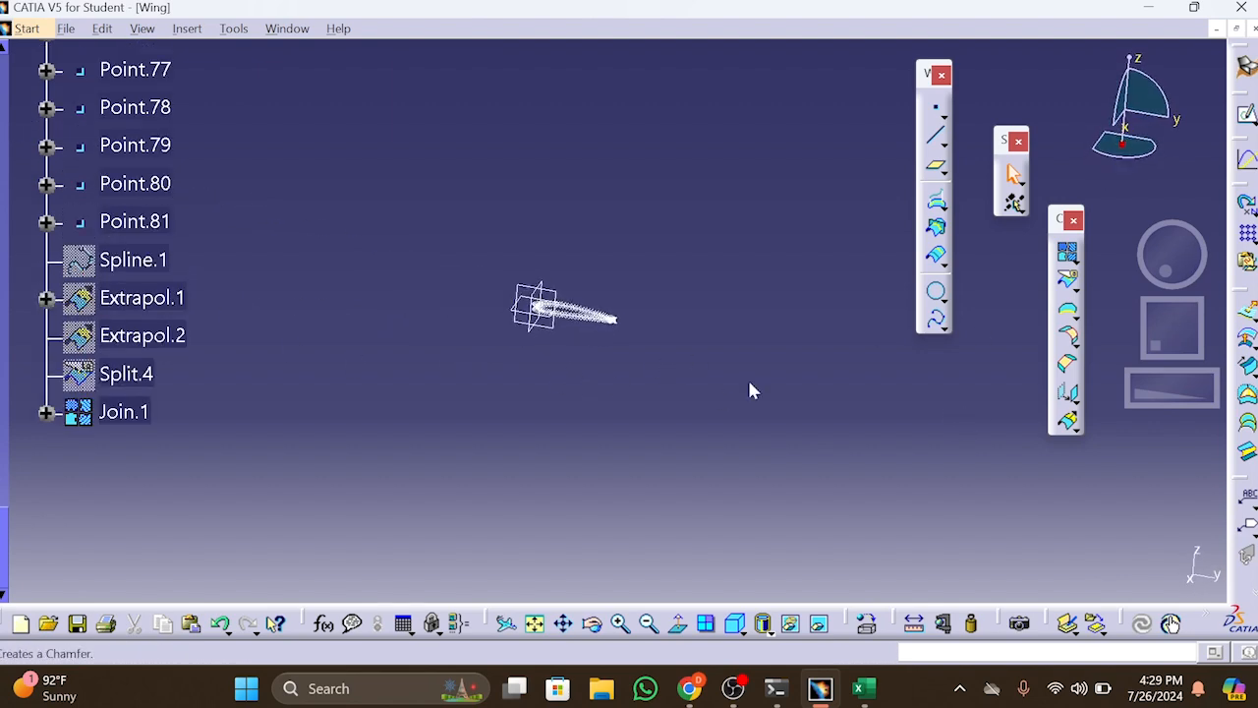
click(27, 28)
mouse_move(118, 146)
click(239, 143)
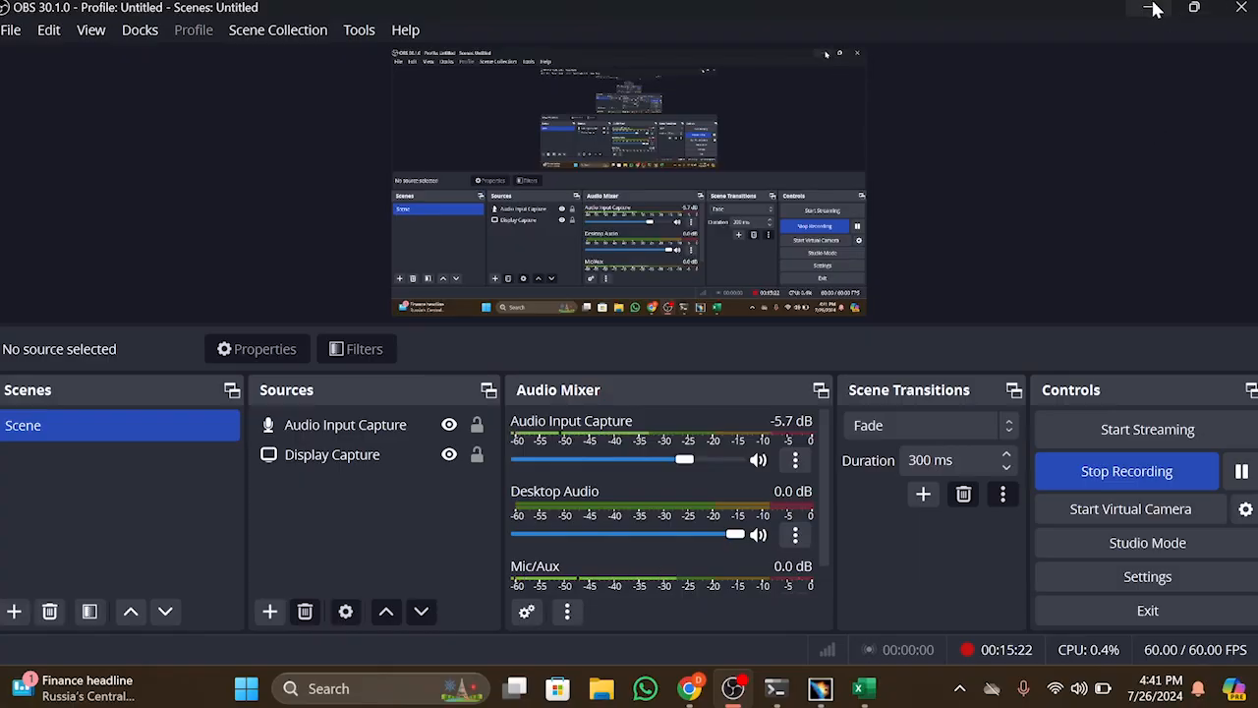
click(1150, 8)
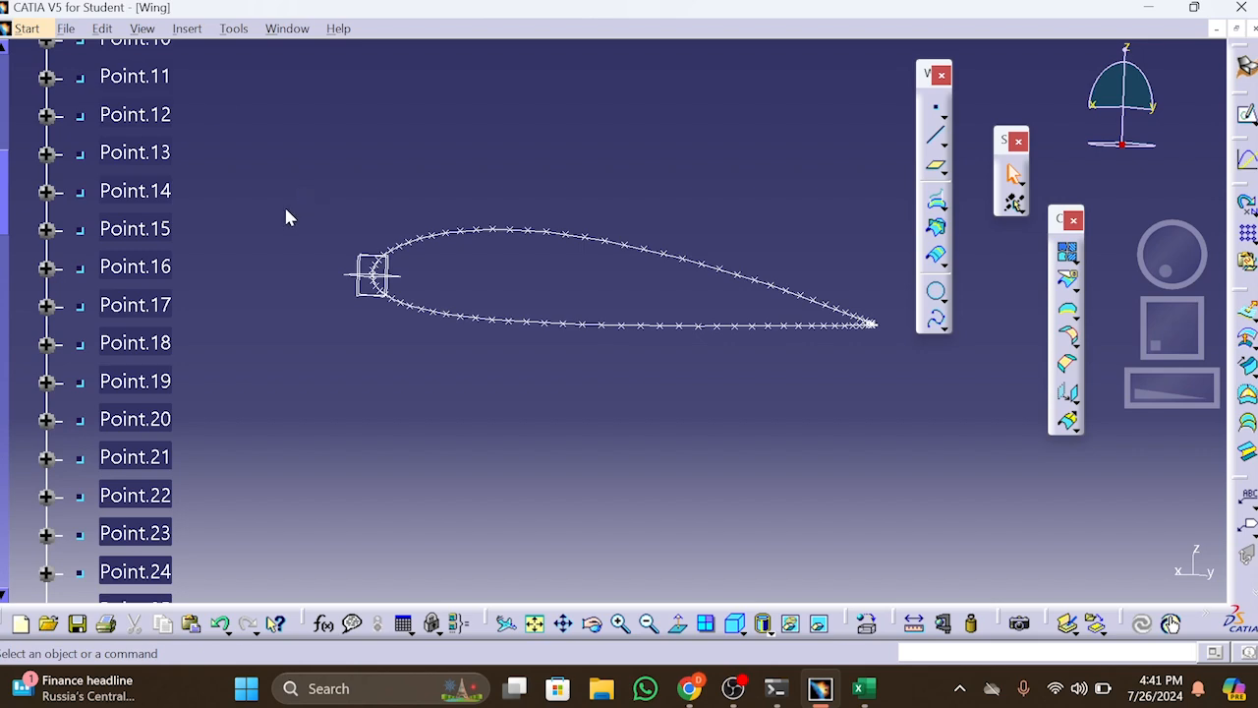
In the Part Design workbench, pad the airfoil profile Join.3 to a length of 0.787 in
scroll(116, 107, up, 2)
click(27, 29)
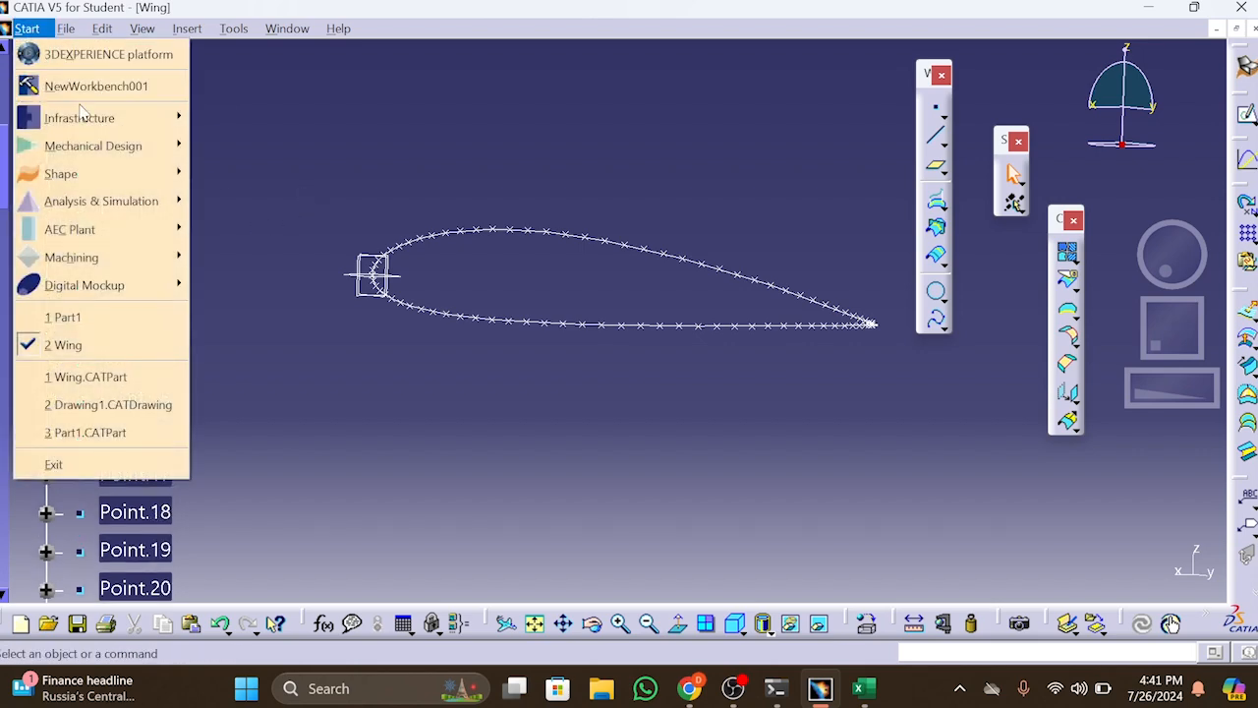
mouse_move(172, 160)
click(245, 145)
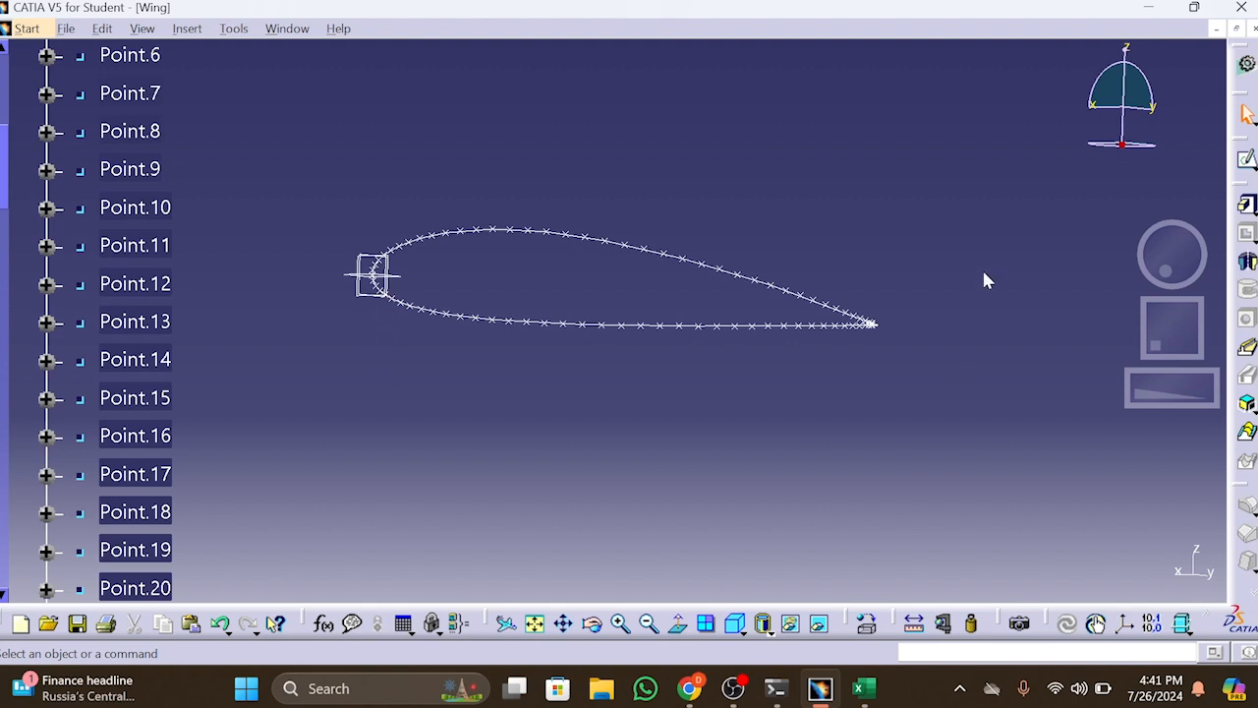
drag(272, 187, 1162, 517)
click(1243, 206)
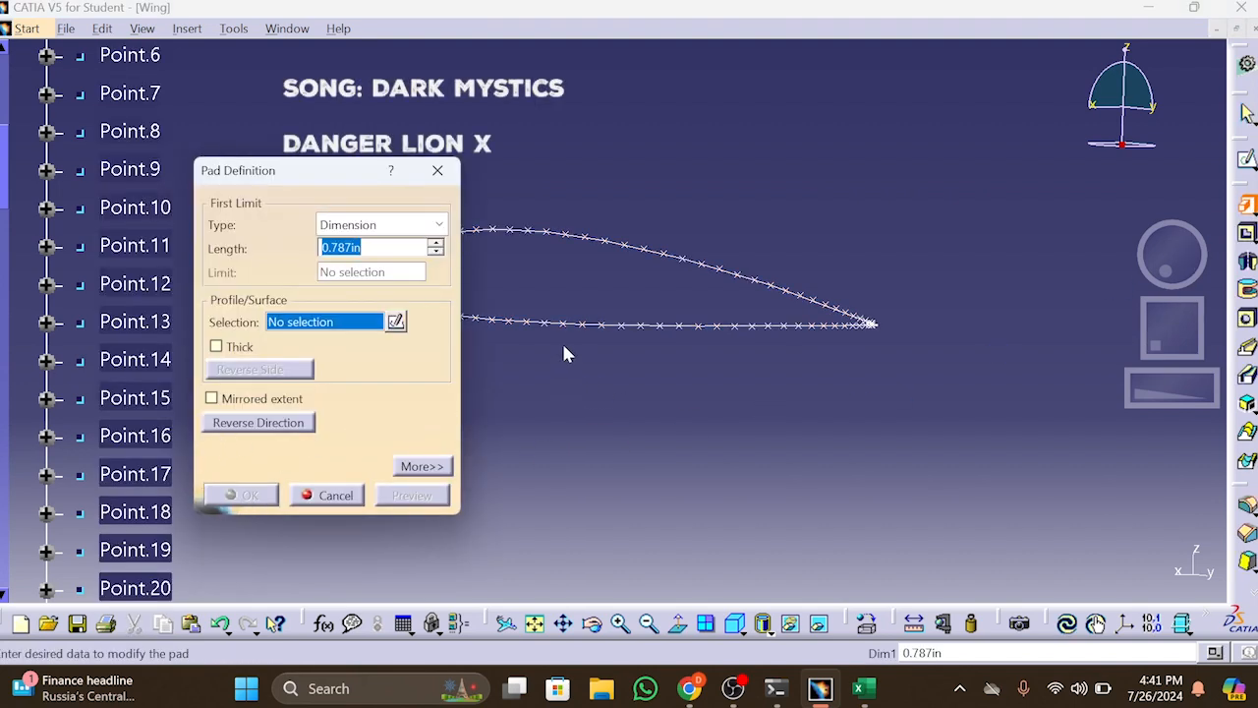
click(623, 327)
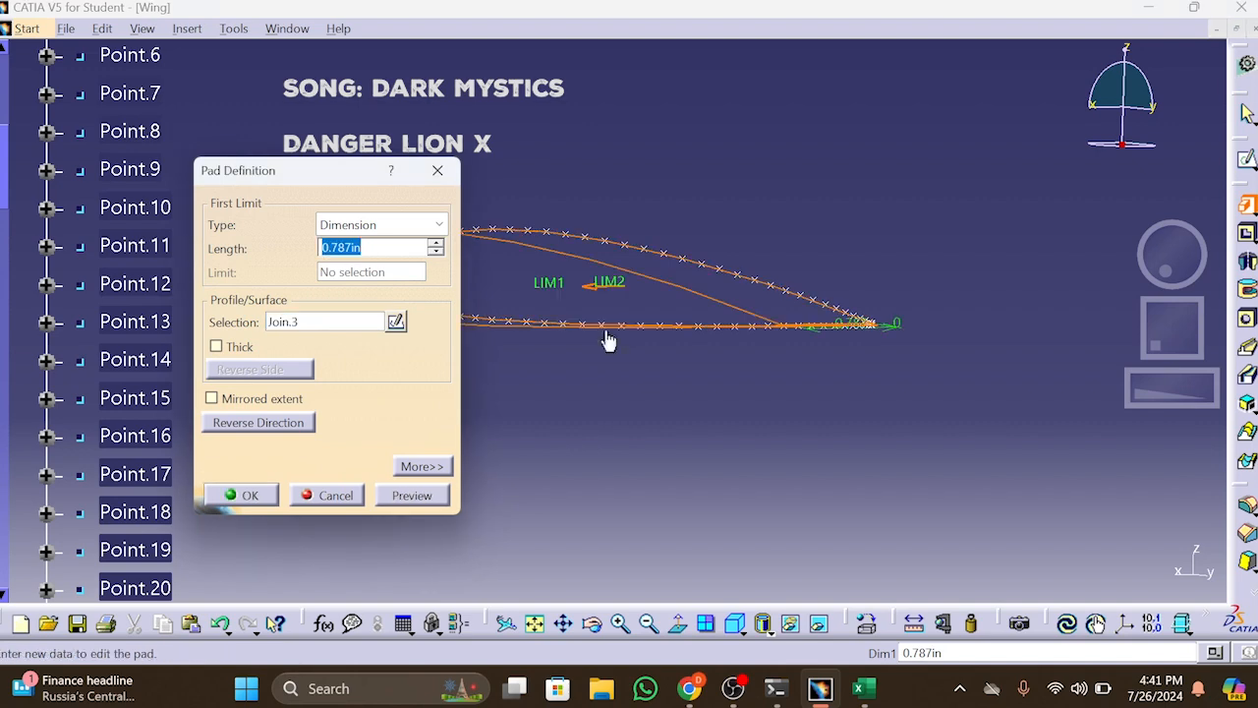
click(236, 499)
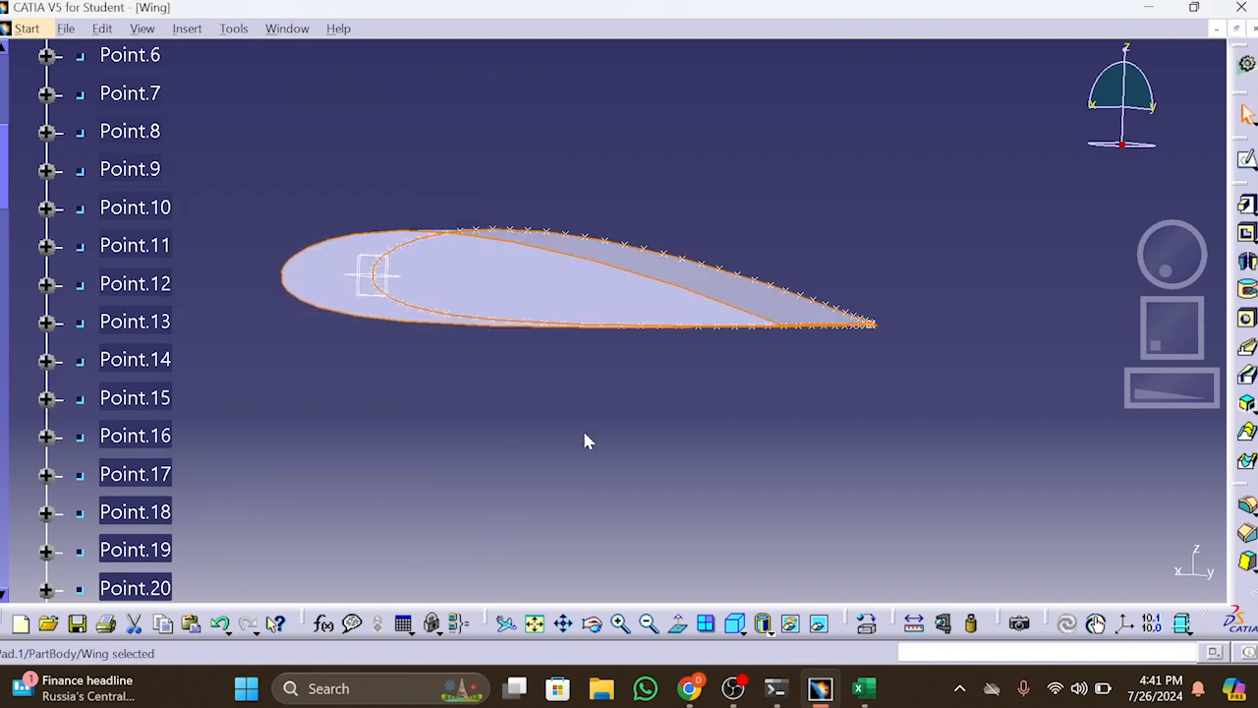
Examine the padded airfoil solid from several angles, including its end face and trailing edge
mouse_move(1166, 274)
mouse_down()
mouse_move(1202, 284)
mouse_move(1189, 266)
mouse_move(1160, 279)
mouse_move(1185, 287)
mouse_move(1165, 285)
mouse_move(1168, 251)
mouse_up()
middle_drag(962, 382, 1015, 391)
mouse_move(1162, 258)
mouse_down()
mouse_move(1153, 277)
mouse_move(1180, 282)
mouse_move(1168, 275)
mouse_up()
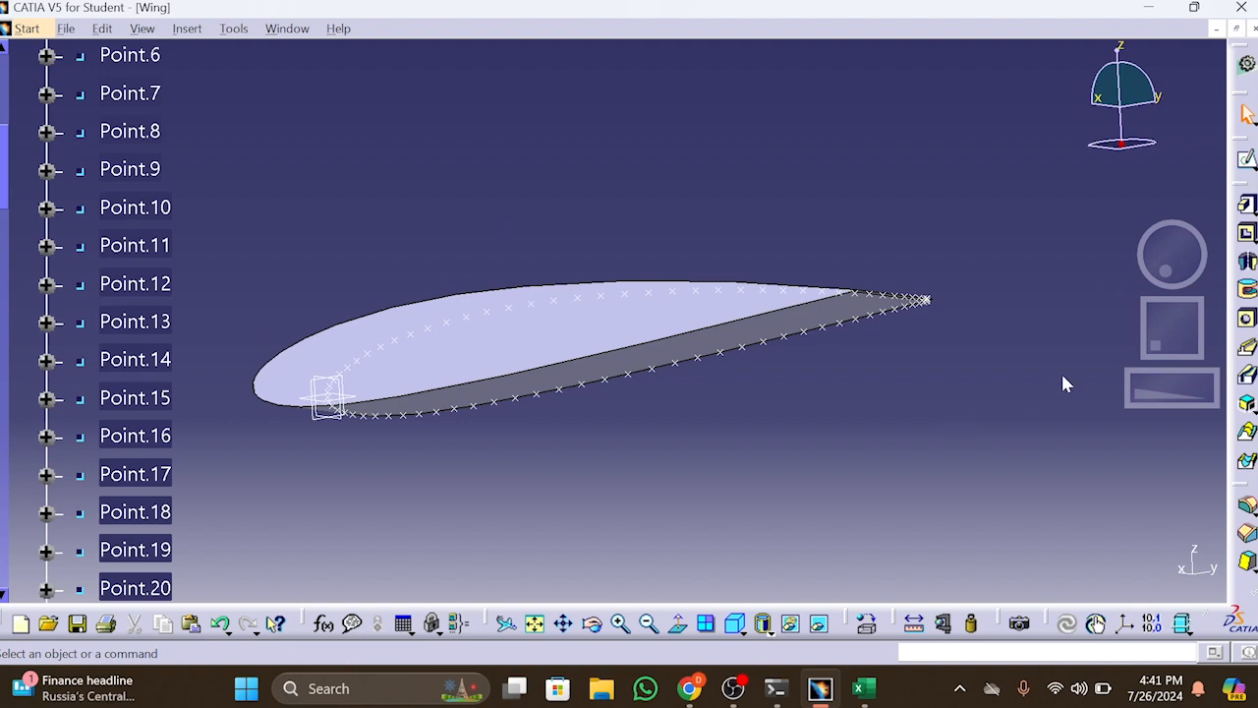
middle_drag(934, 400, 1078, 387)
drag(1171, 262, 1190, 292)
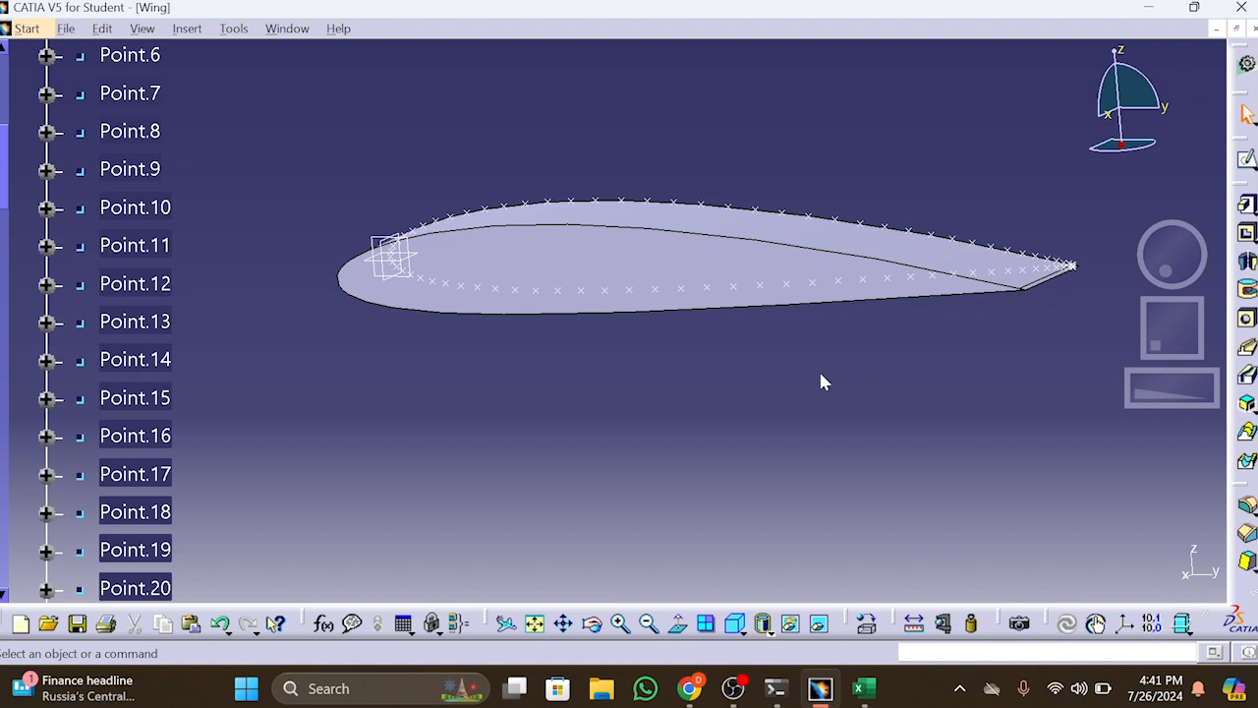
middle_drag(664, 391, 560, 442)
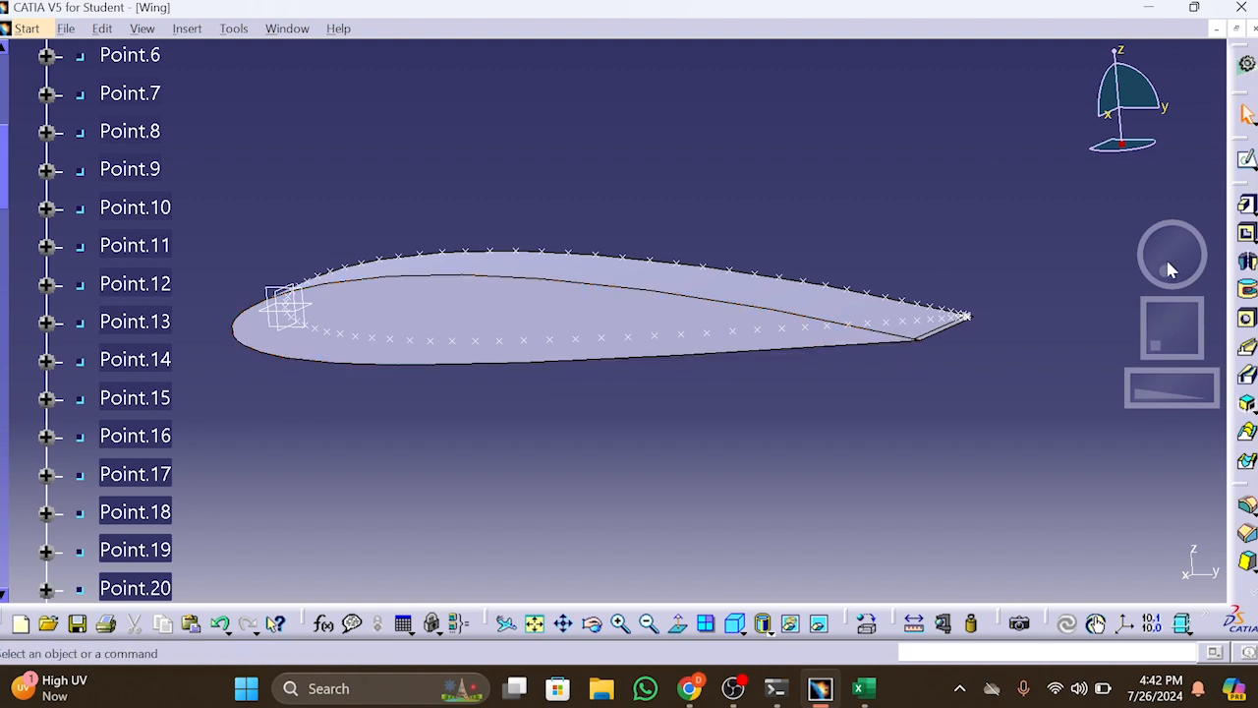
drag(1164, 276, 1156, 274)
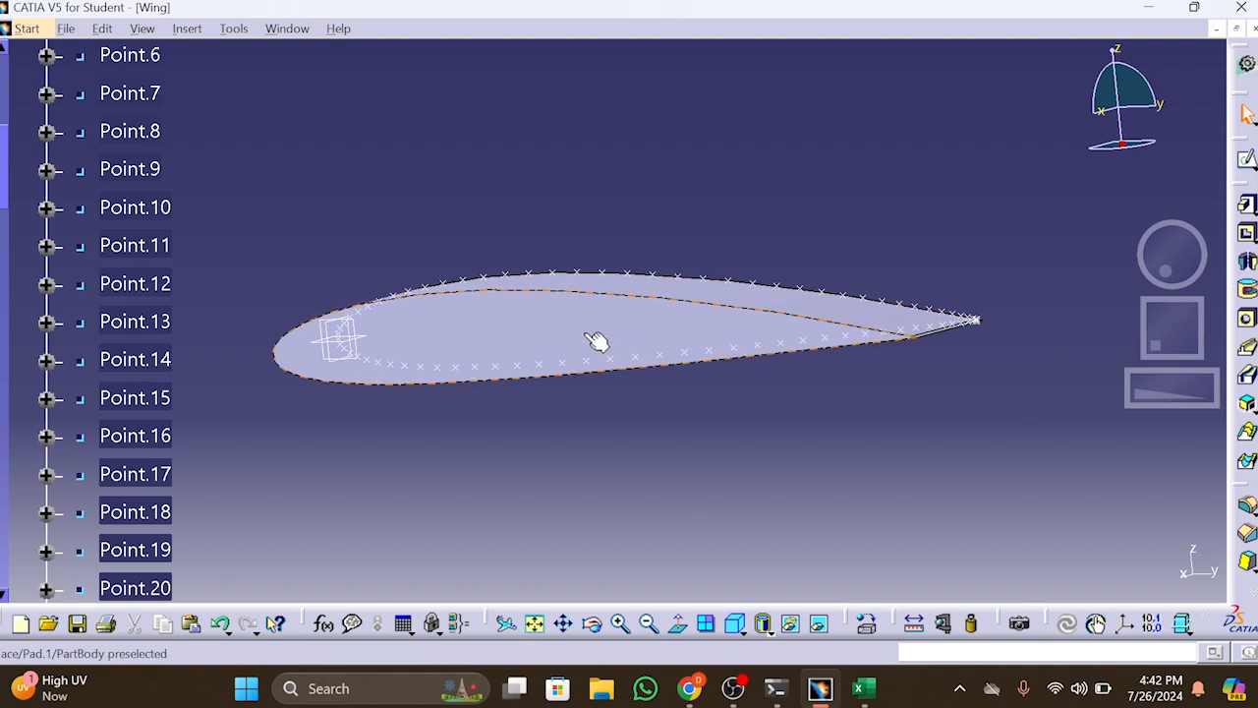
Start a sketch on the airfoil's end face and draw a circle about 0.787 in in diameter below the profile's front part
click(1247, 160)
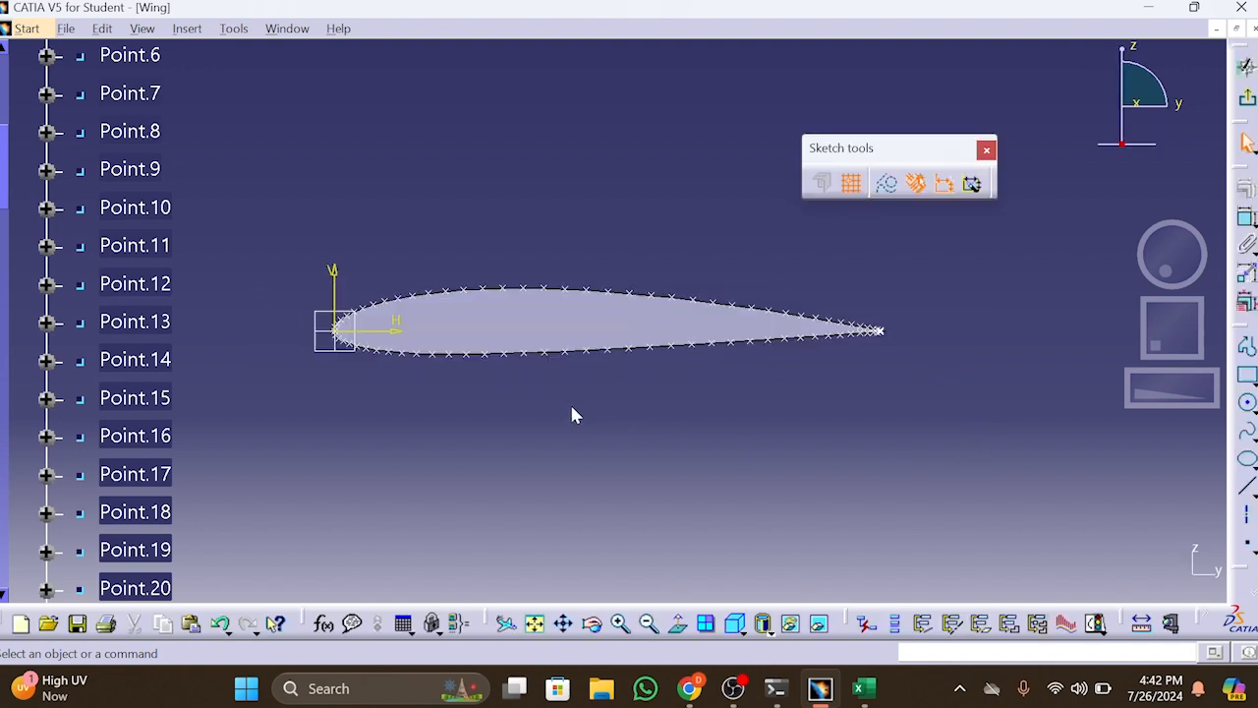
click(1247, 402)
click(439, 445)
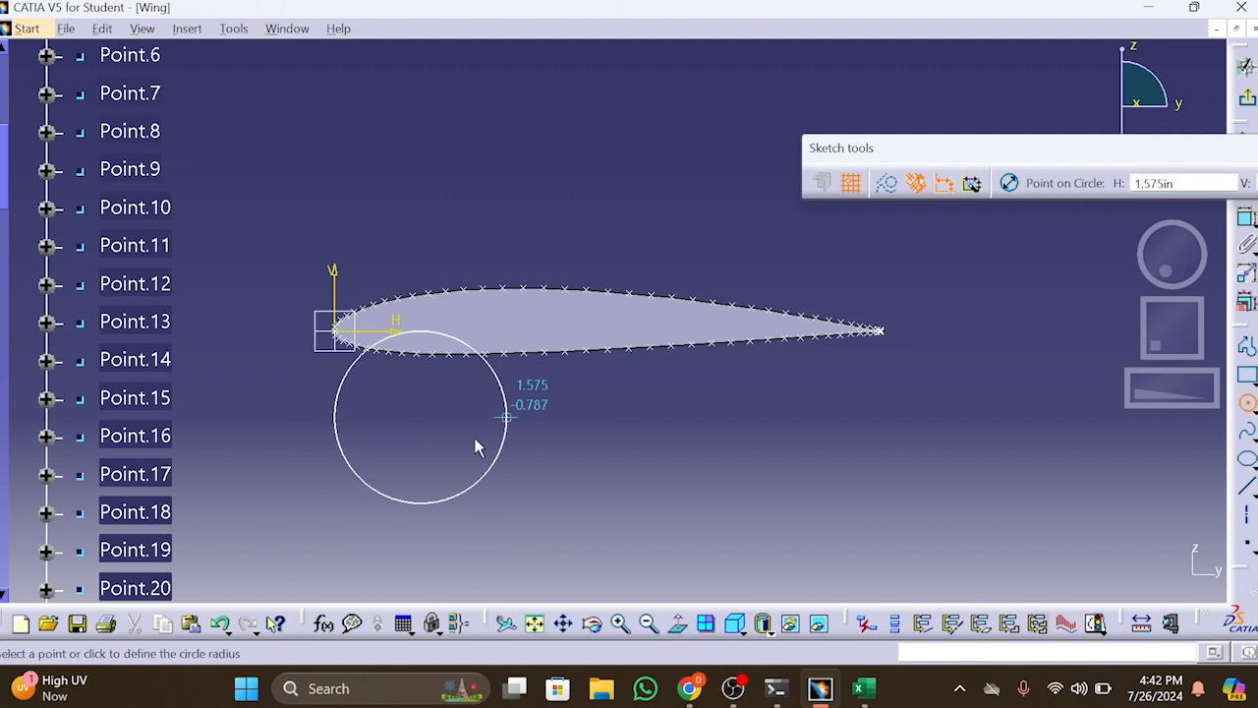
click(462, 429)
Dimension the sketched circle and set its diameter to 0.125 in
click(1246, 218)
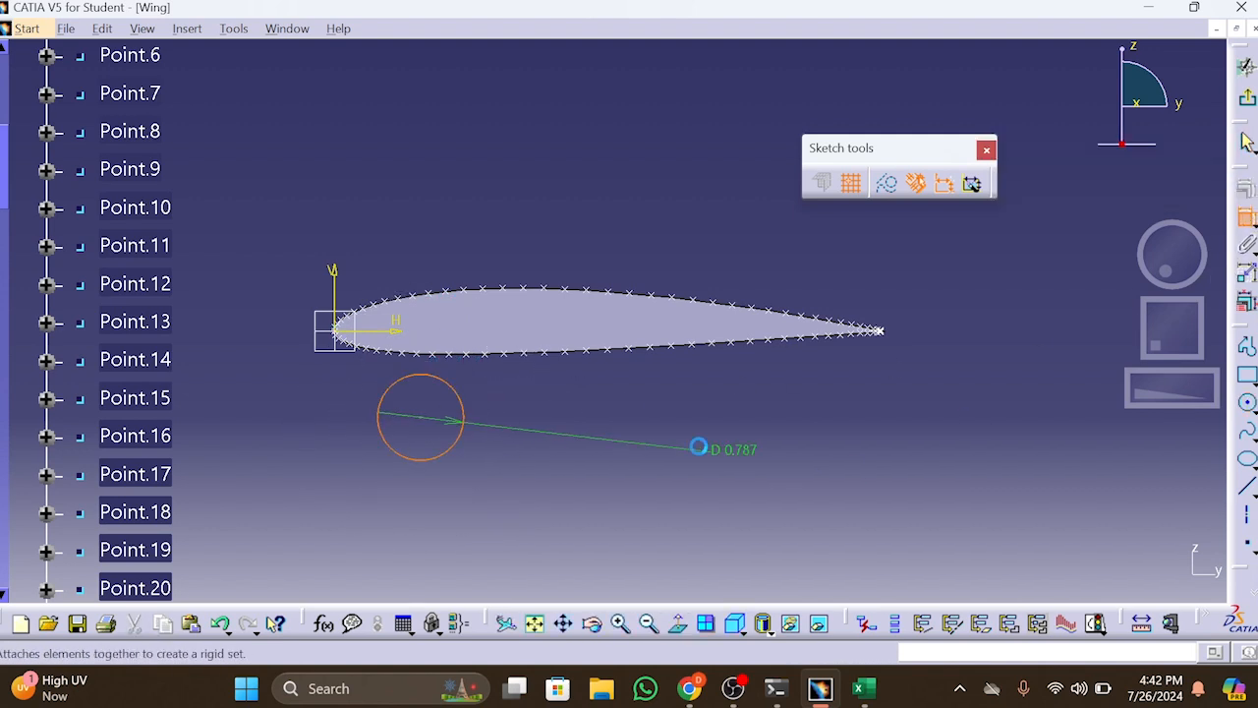
click(653, 393)
double_click(653, 392)
text(0.1)
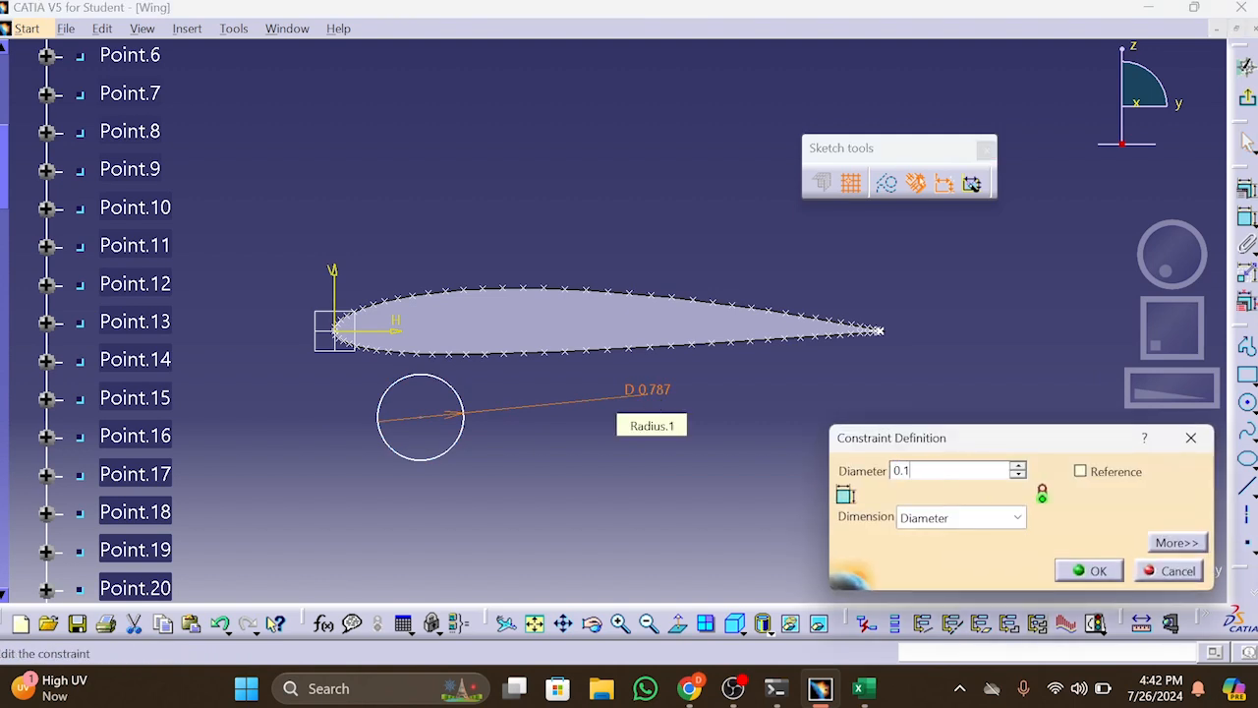
text(25in)
key(Return)
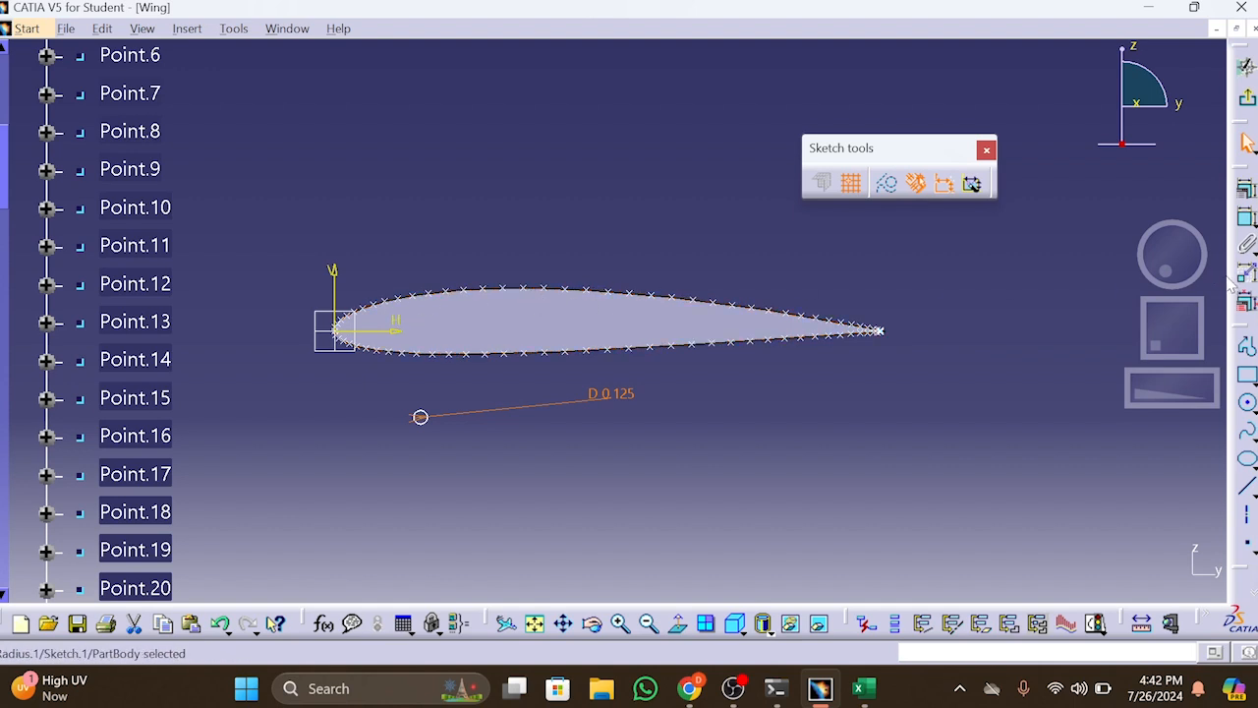
Add a vertical reference dimension between the upper and lower airfoil points near the nose, and move the circle inside the profile
click(1246, 219)
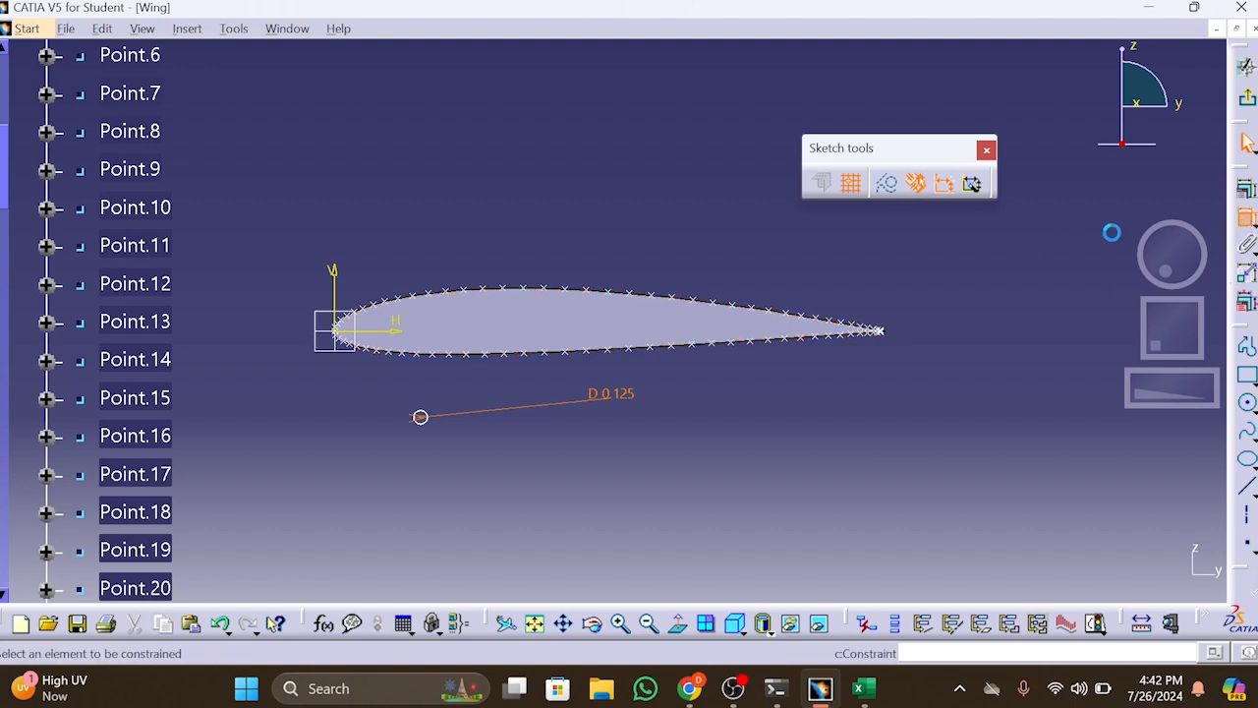
click(398, 310)
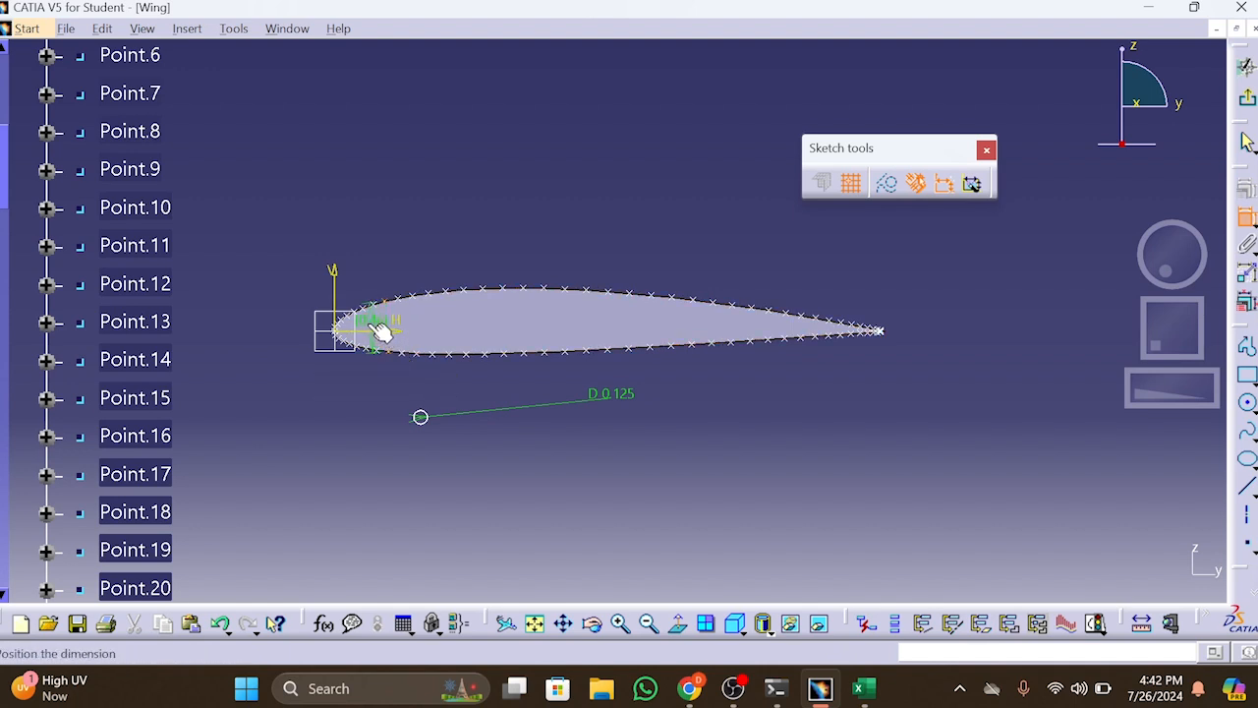
right_click(274, 340)
click(295, 379)
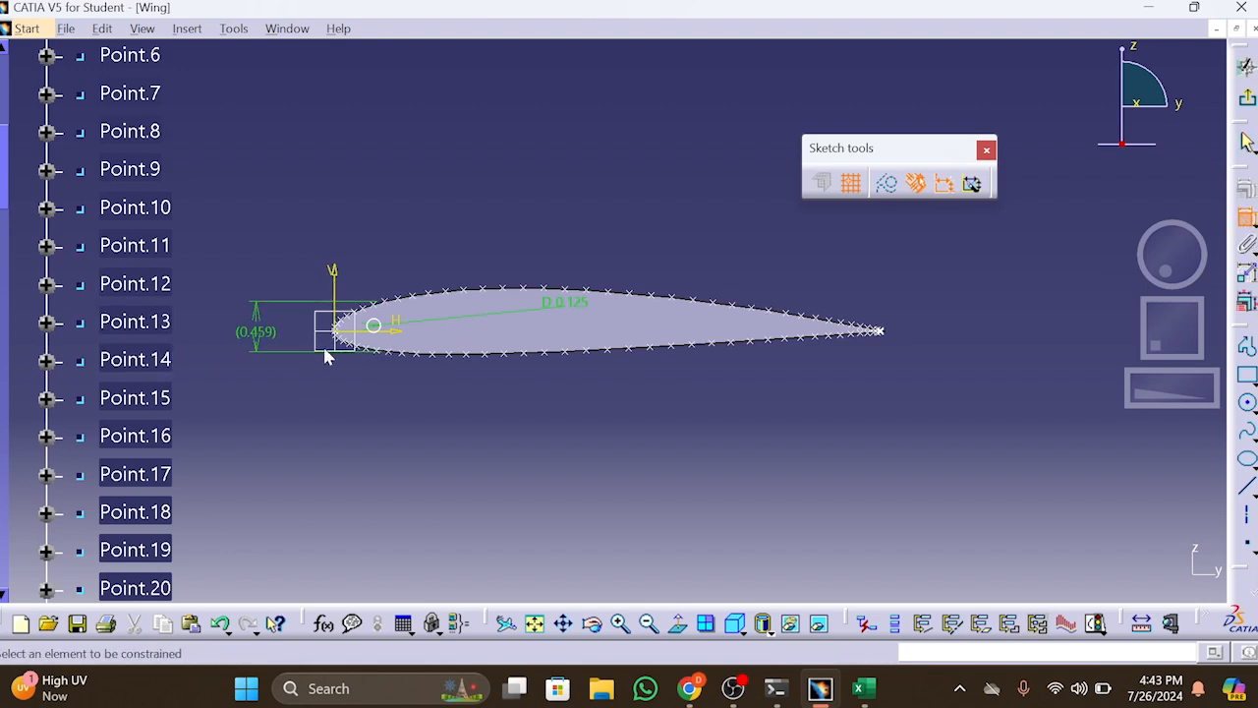
Add a horizontal reference dimension from the airfoil's leading edge to the lower profile point beneath the circle
middle_drag(729, 531, 1219, 388)
click(483, 296)
right_click(463, 386)
click(513, 434)
click(522, 426)
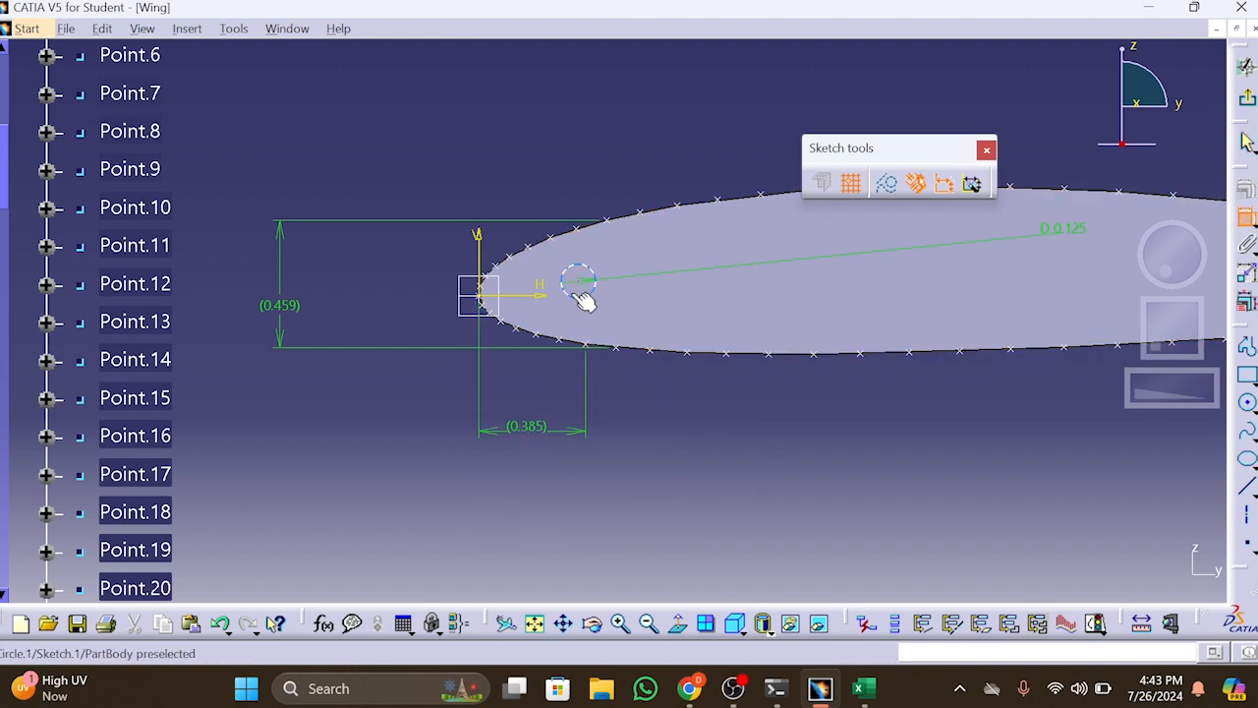
Dimension the circle centre vertically from the lower profile point and set the distance to 0.459/2 in
right_click(377, 327)
click(439, 405)
click(361, 315)
double_click(360, 315)
text(0.459/2)
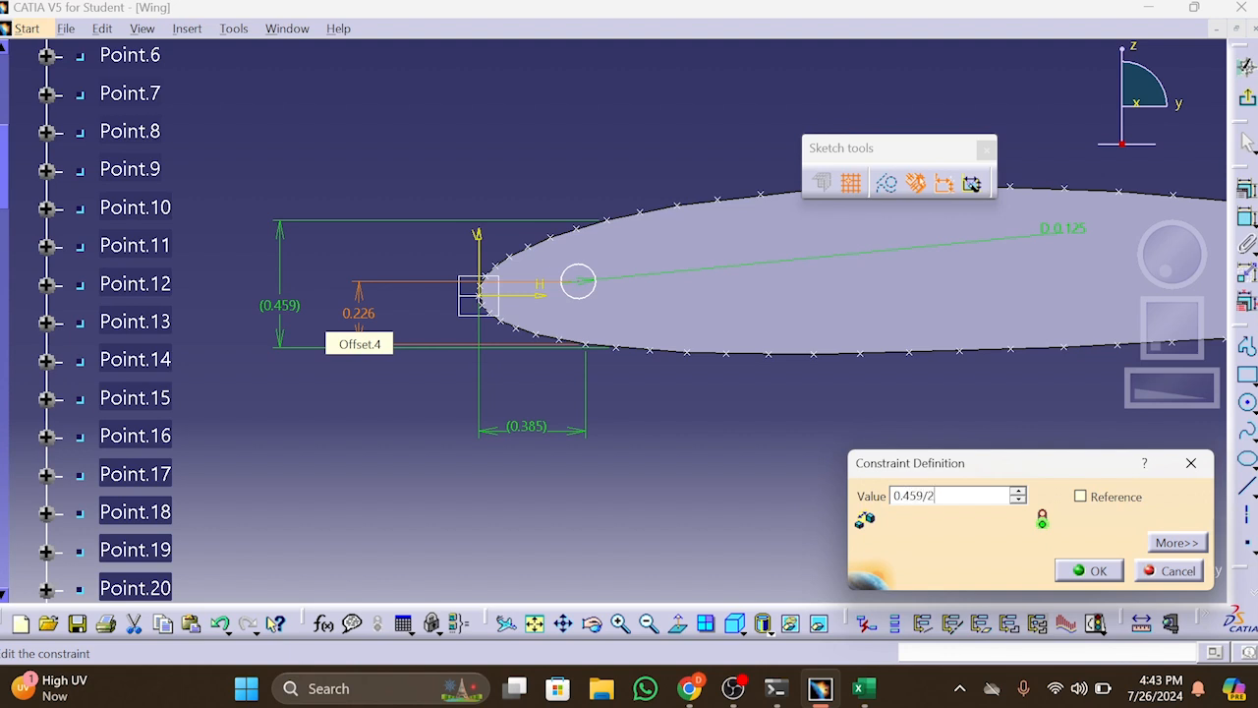
key(Return)
Dimension the circle centre horizontally from the leading edge and set the distance to 0.385 in
click(1245, 218)
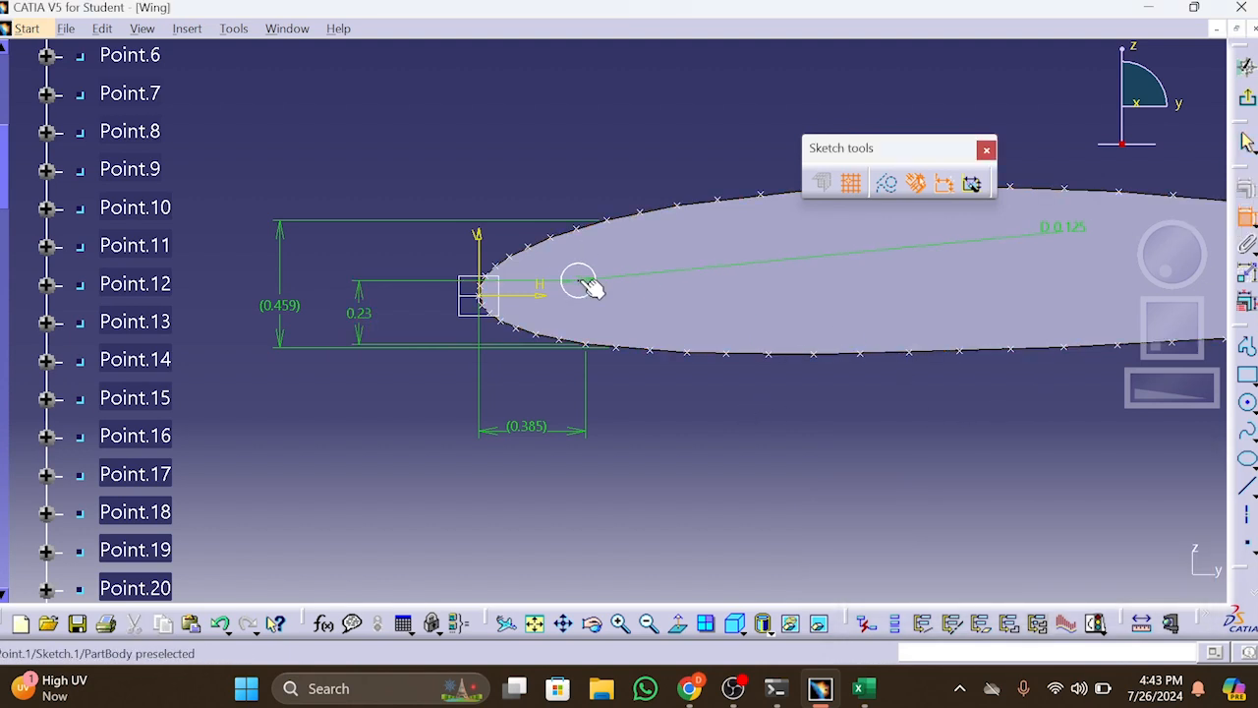
click(482, 286)
right_click(524, 403)
click(590, 450)
click(532, 507)
double_click(526, 496)
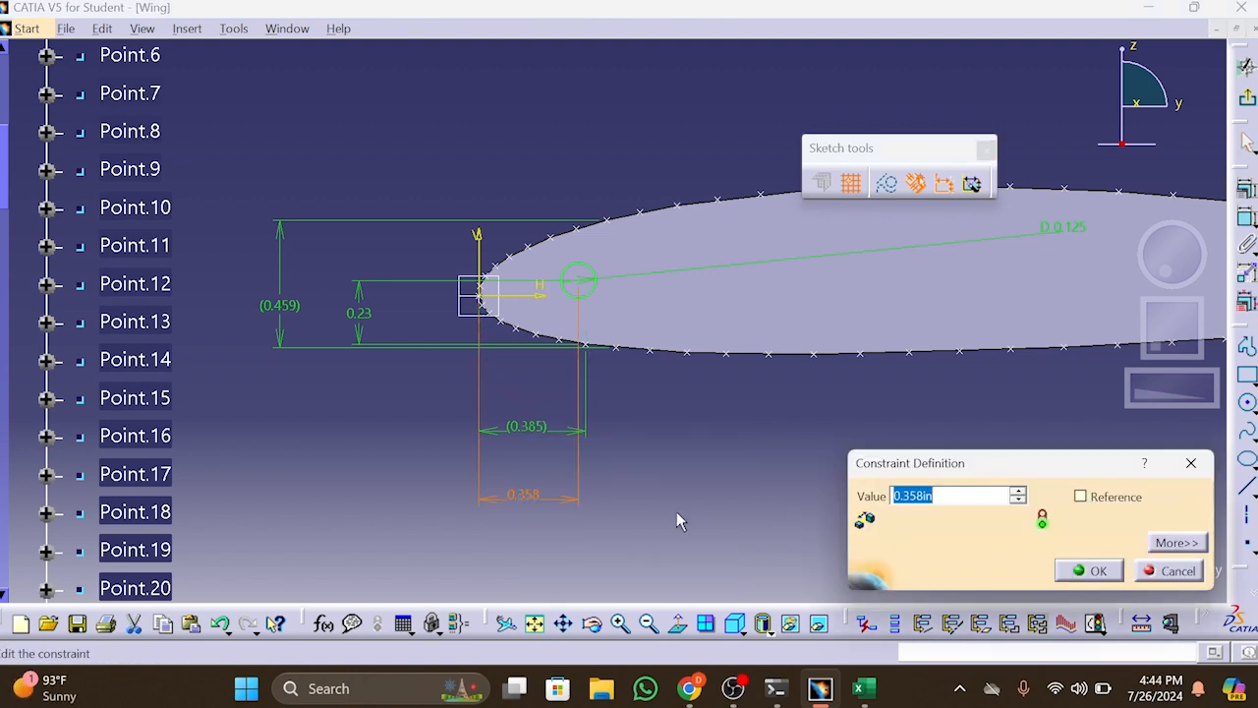
key(Return)
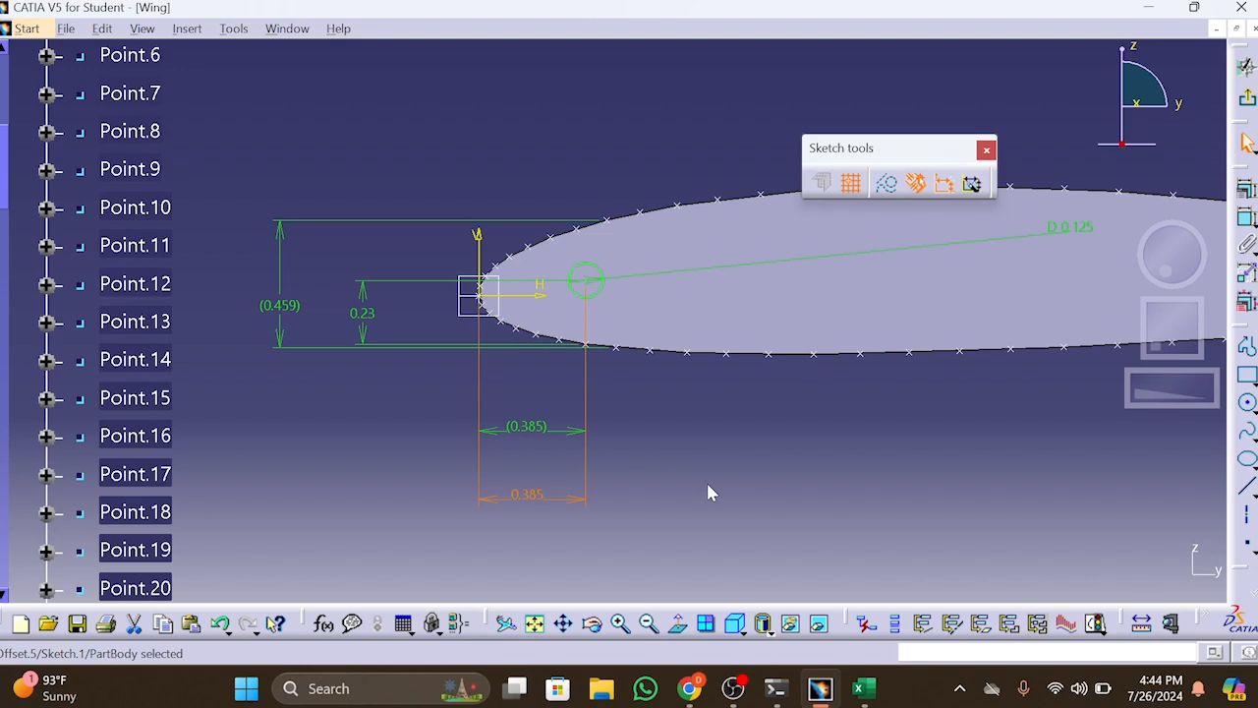
Draw a second circle about 0.787 in in diameter just below the airfoil's trailing edge
click(707, 492)
drag(1185, 391, 1128, 392)
middle_drag(932, 413, 652, 413)
mouse_move(1175, 387)
mouse_down()
mouse_move(1246, 359)
mouse_move(1232, 369)
mouse_up()
drag(1148, 371, 1167, 371)
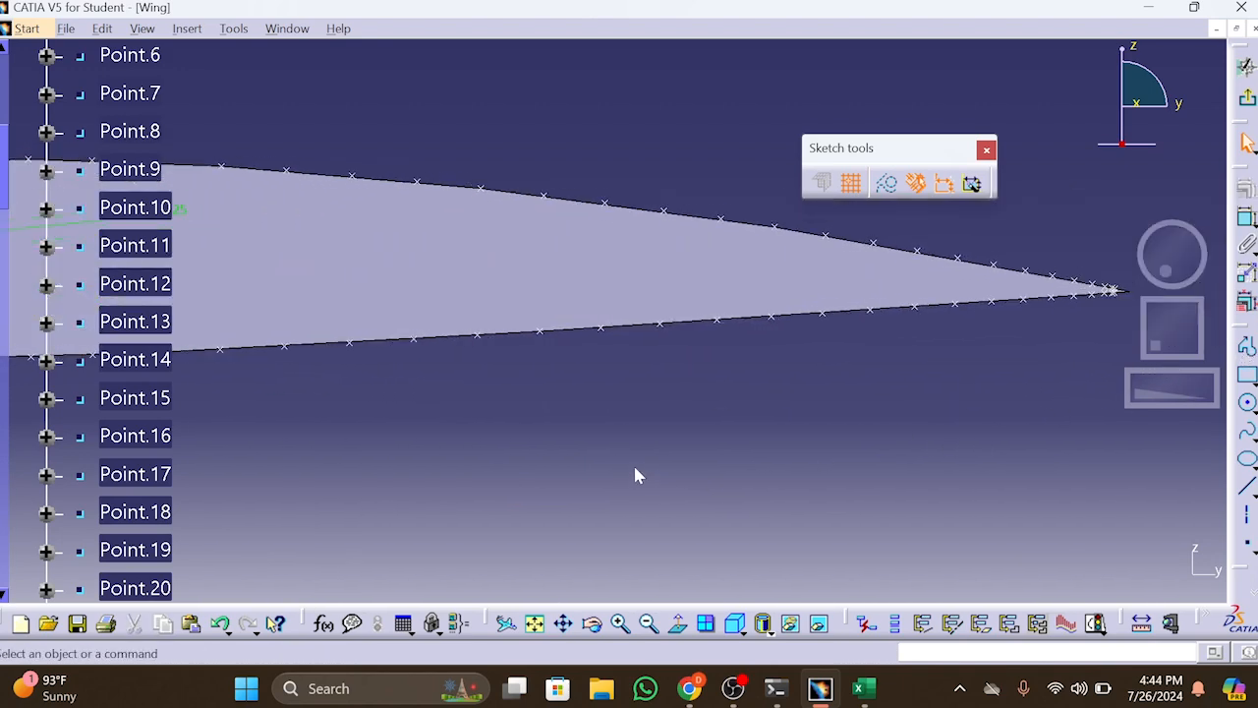
middle_drag(599, 438, 434, 425)
click(1247, 402)
click(836, 360)
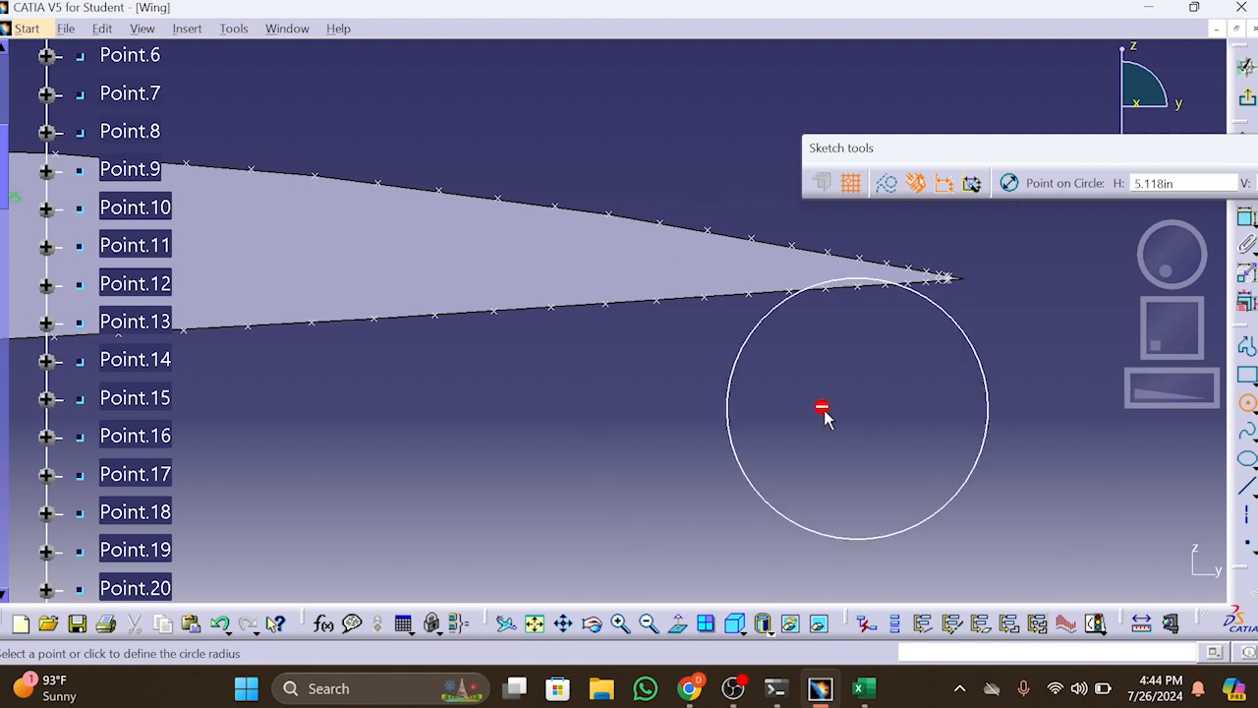
click(1012, 437)
Dimension the second circle and set its diameter to 3/32 in
click(1246, 245)
double_click(1037, 309)
text(3/)
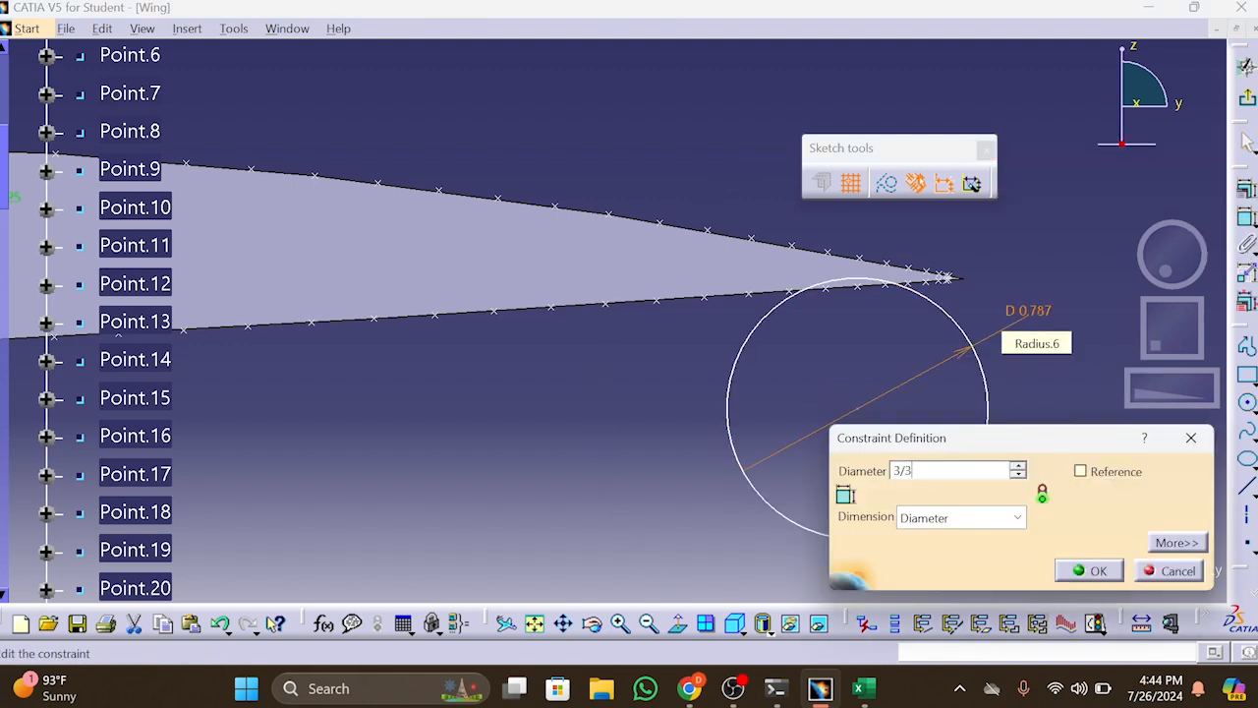
text(32)
key(Return)
Add a vertical reference dimension between the upper and lower airfoil points near the trailing edge
click(752, 243)
click(762, 301)
right_click(983, 278)
click(1061, 323)
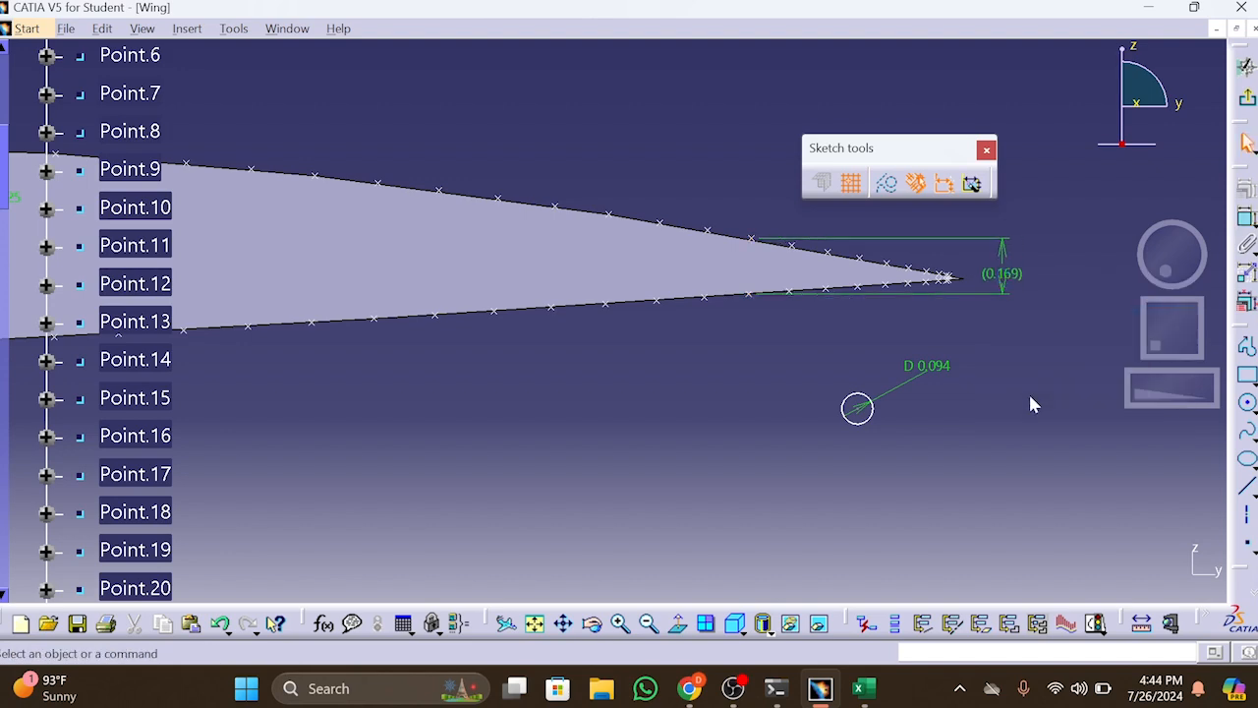
Add a horizontal reference dimension from a lower profile point to the trailing edge, and move the second circle inside the profile
drag(1157, 386, 1091, 383)
drag(1166, 327, 367, 429)
click(867, 300)
right_click(517, 490)
click(590, 511)
click(517, 423)
middle_drag(521, 423, 737, 383)
drag(867, 539, 526, 237)
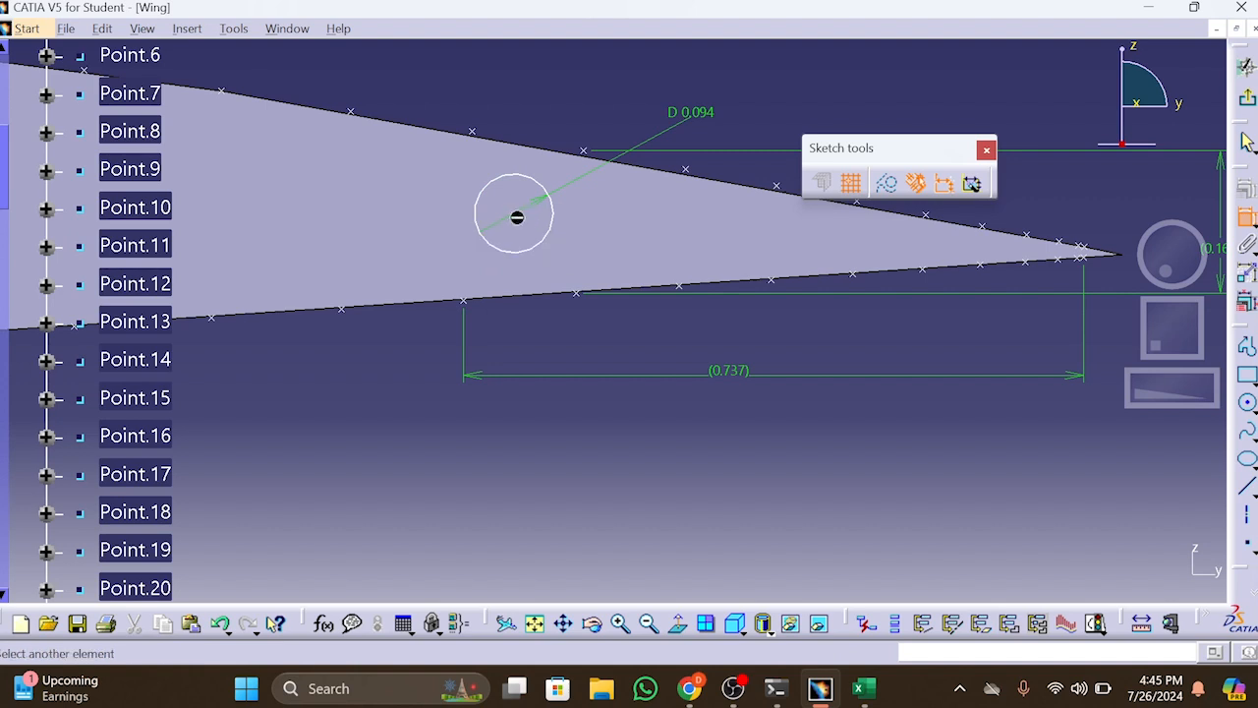
Dimension the second circle's centre vertically from the lower profile point and set the distance to 0.085 in
right_click(468, 309)
click(632, 410)
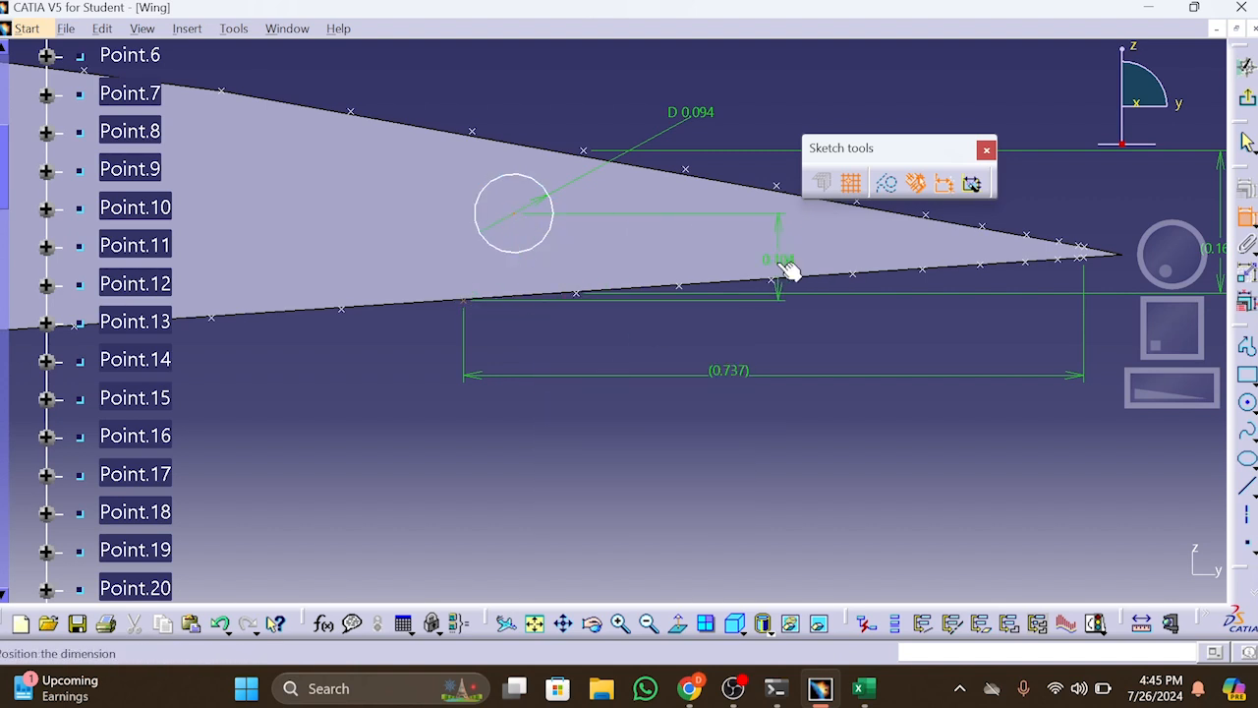
click(1115, 238)
ctrl+middle_drag(1181, 429, 1180, 506)
double_click(882, 275)
text(0.085)
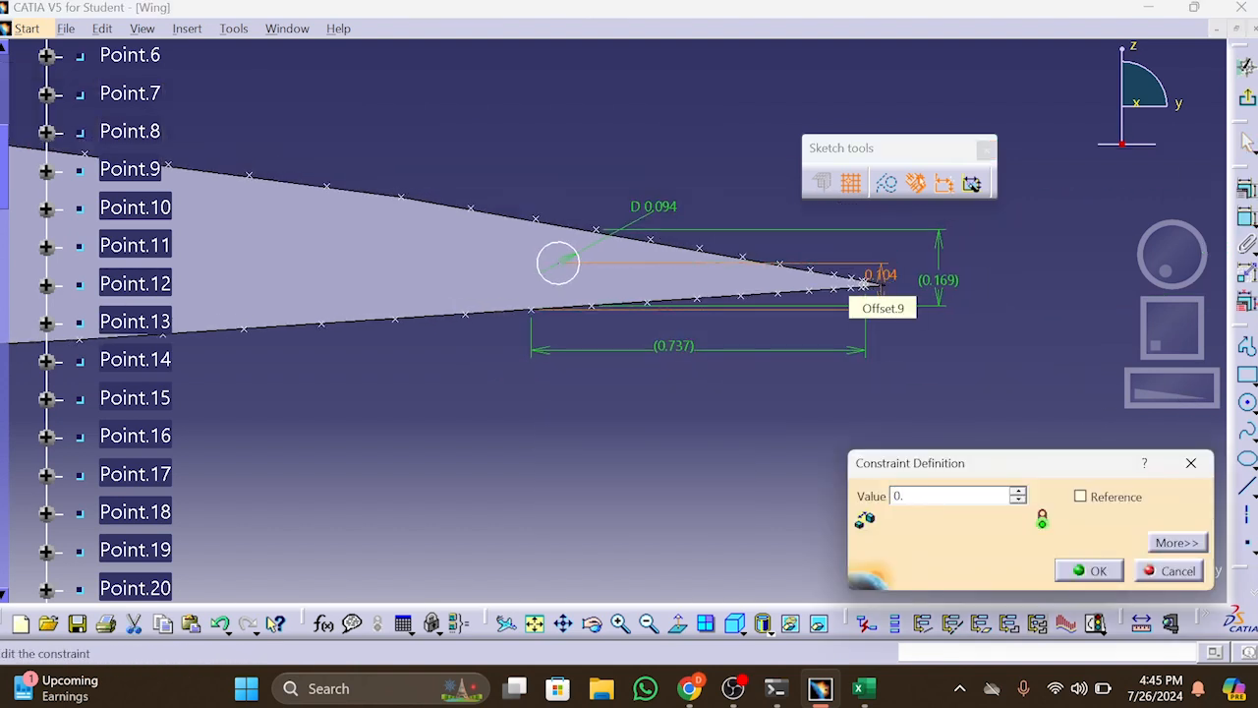
key(Return)
Dimension the second circle's centre horizontally from the trailing edge and set the distance to 0.737 in
click(1247, 217)
click(558, 271)
click(874, 300)
right_click(689, 478)
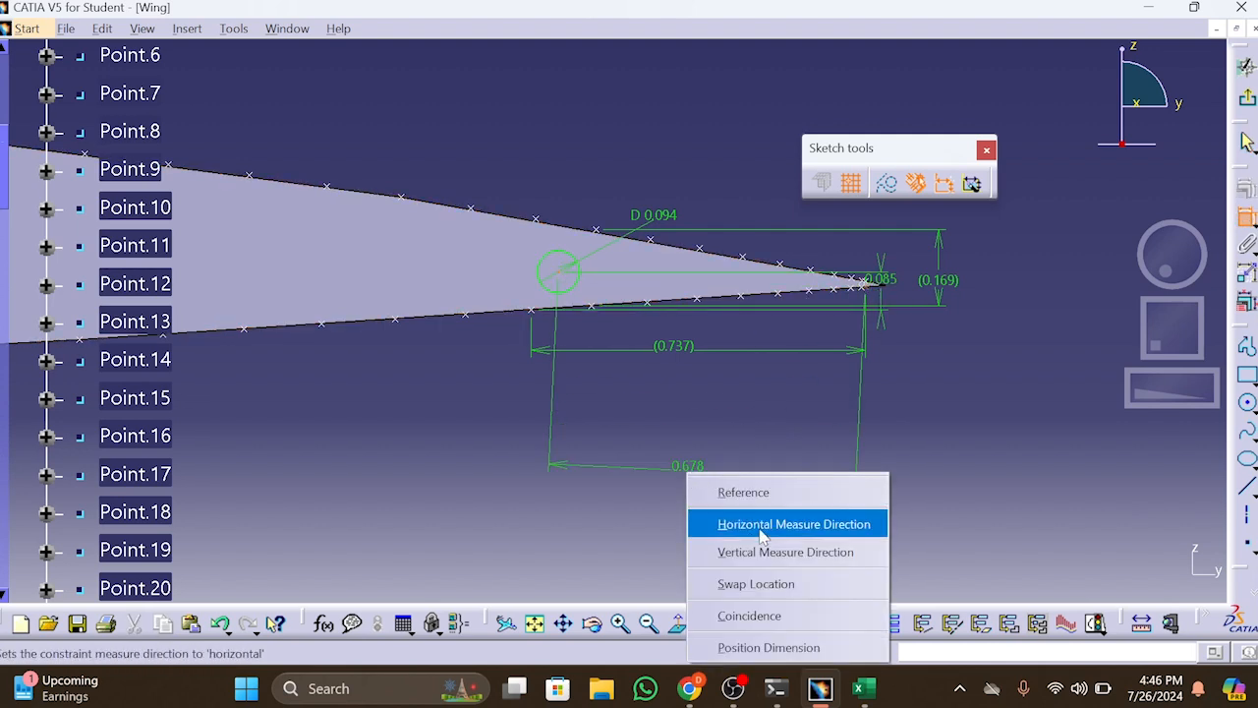
click(752, 521)
double_click(668, 415)
key(Return)
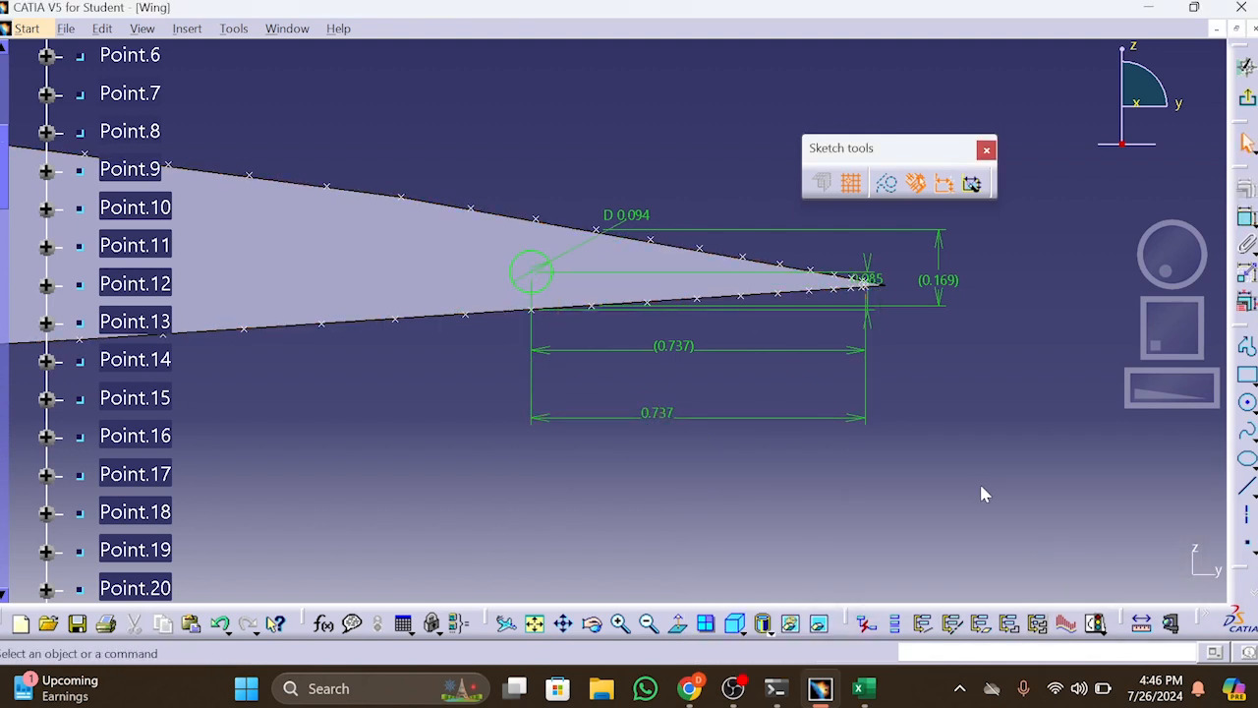
Exit the sketch and cut both circles out of the wing section as a pocket 0.787 in deep
mouse_move(1157, 390)
mouse_down()
mouse_move(843, 474)
mouse_move(714, 472)
mouse_move(727, 473)
mouse_up()
middle_drag(405, 481, 514, 493)
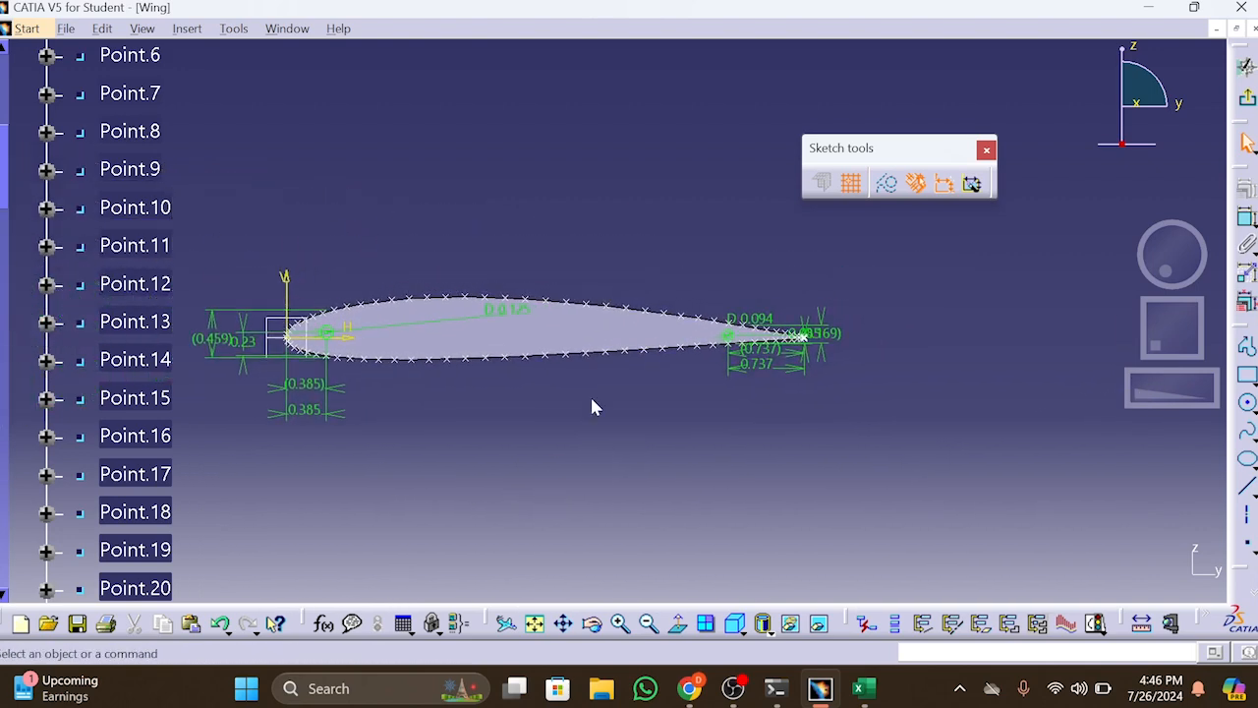
click(1247, 97)
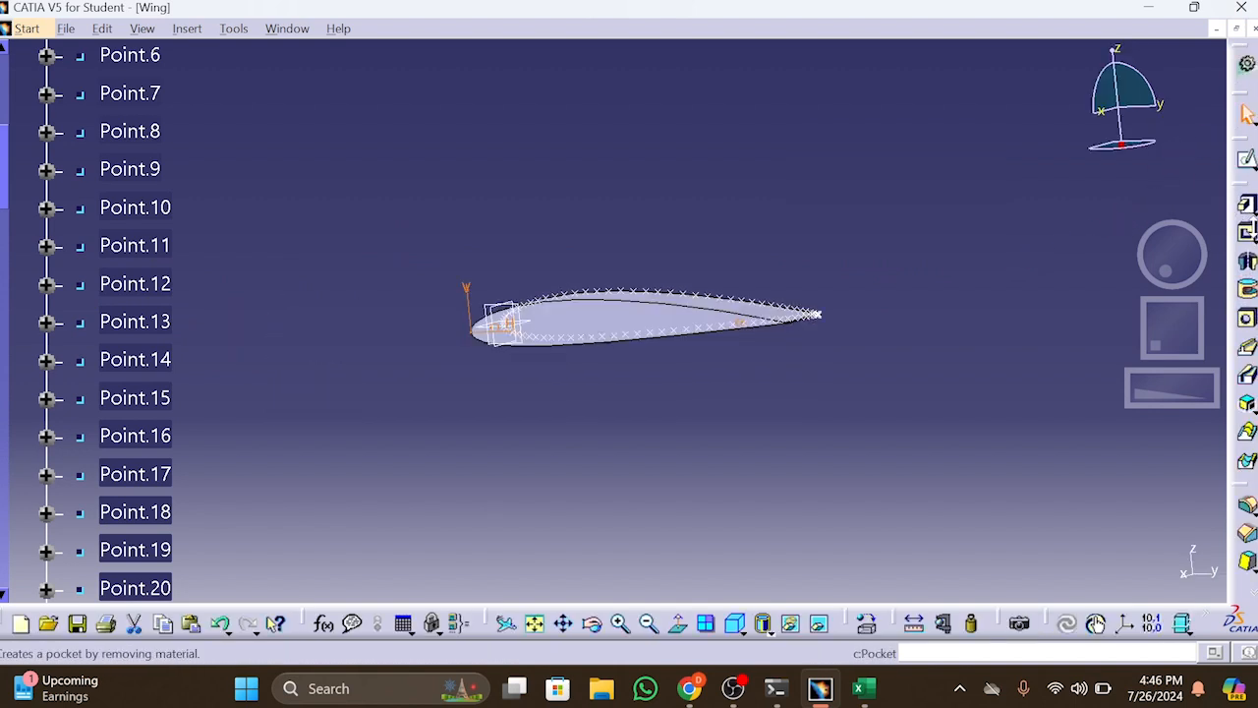
click(1247, 233)
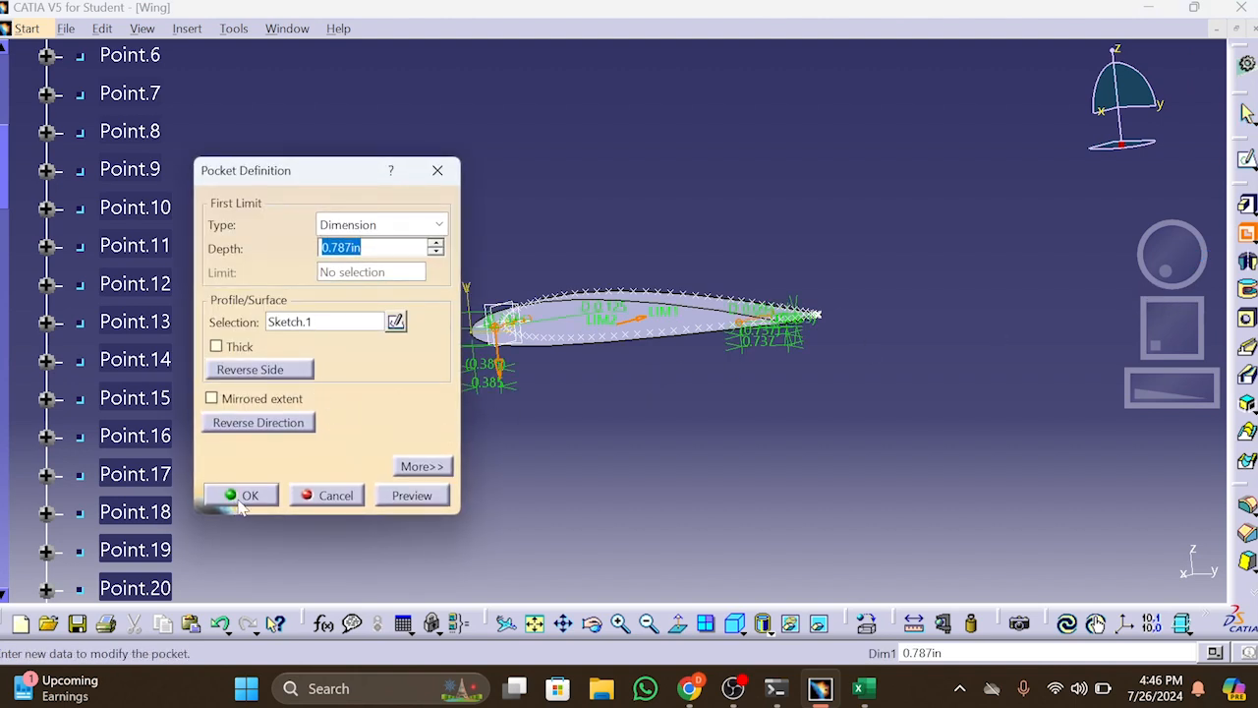
click(271, 494)
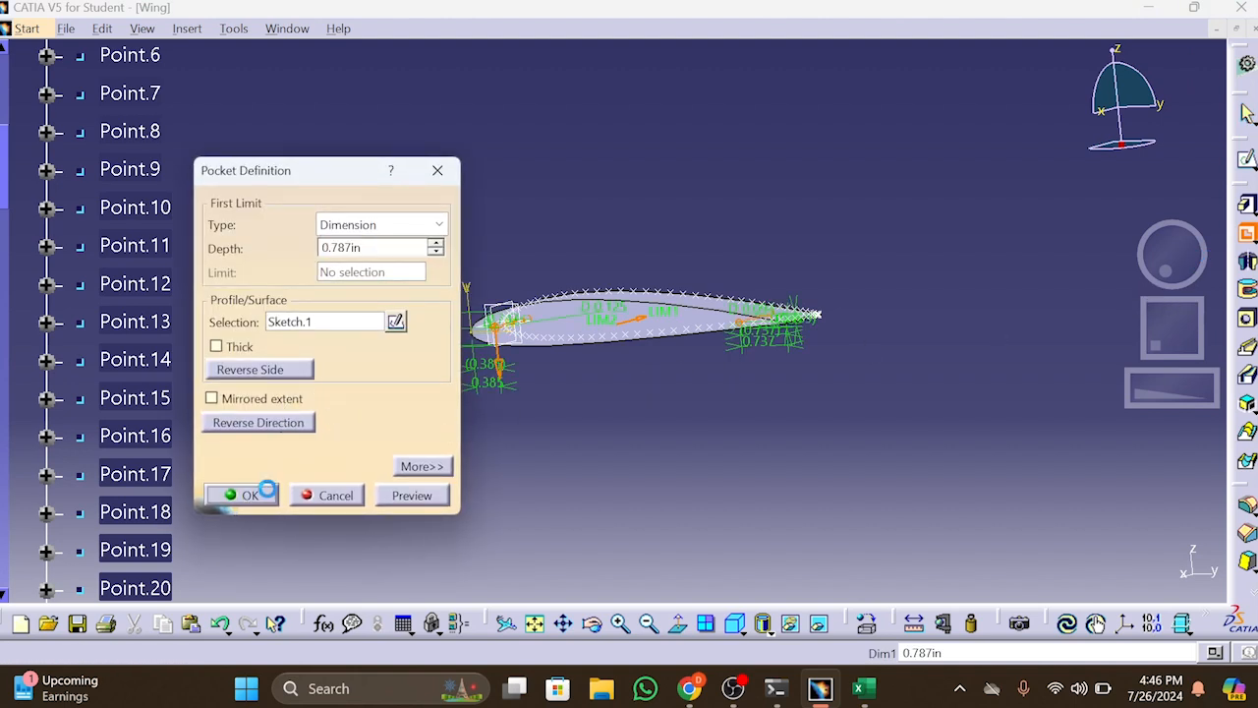
middle_drag(1155, 265, 1068, 278)
drag(1175, 400, 1209, 380)
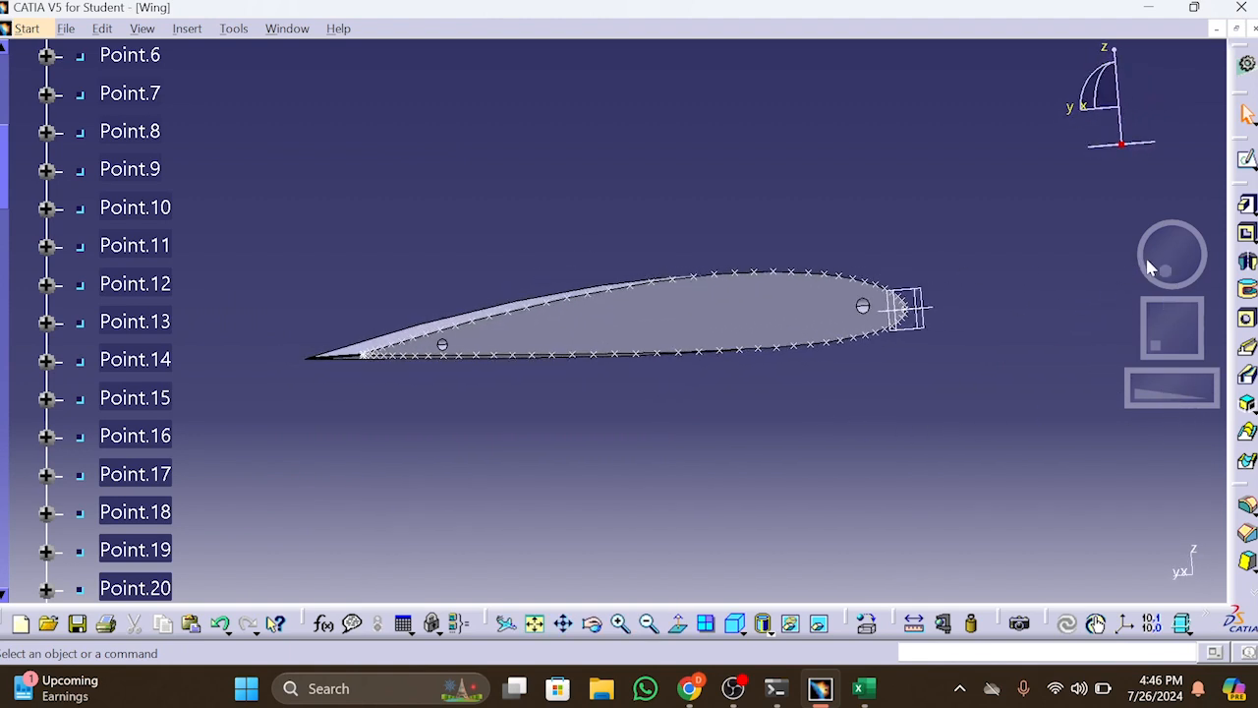
drag(1166, 259, 1249, 236)
drag(1175, 268, 1157, 305)
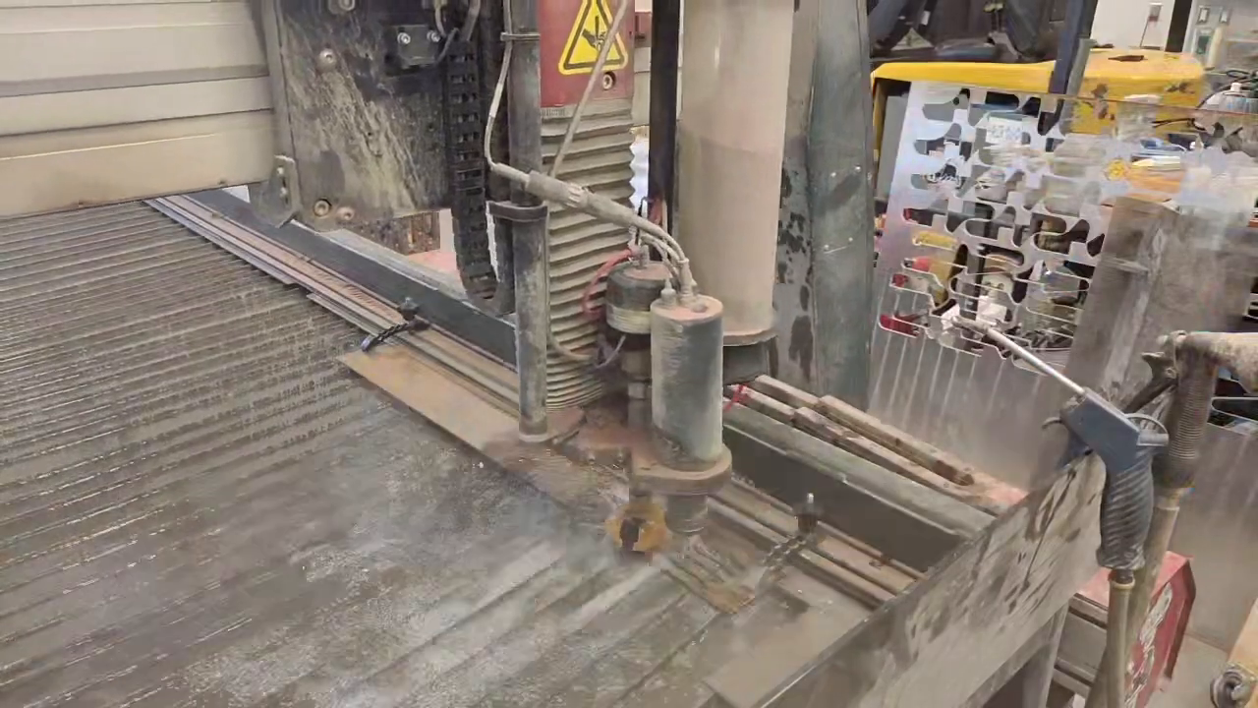